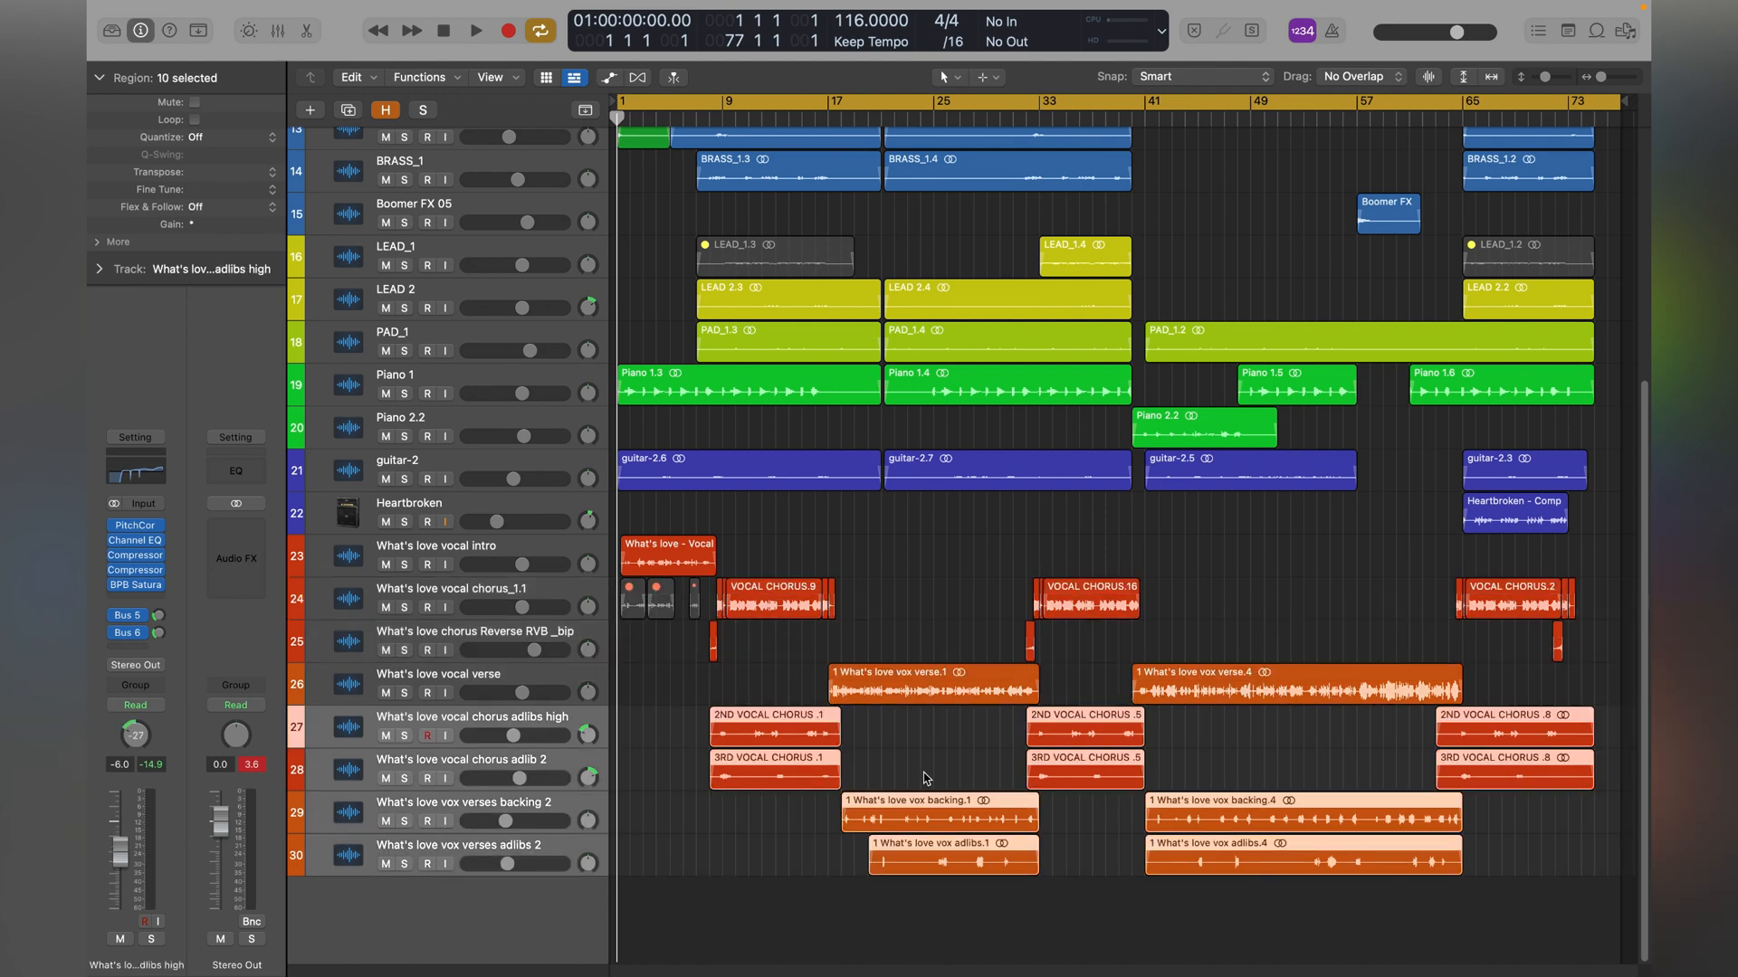
Solo the What's love vocal chorus_1.1 track.
left_click(1241, 633)
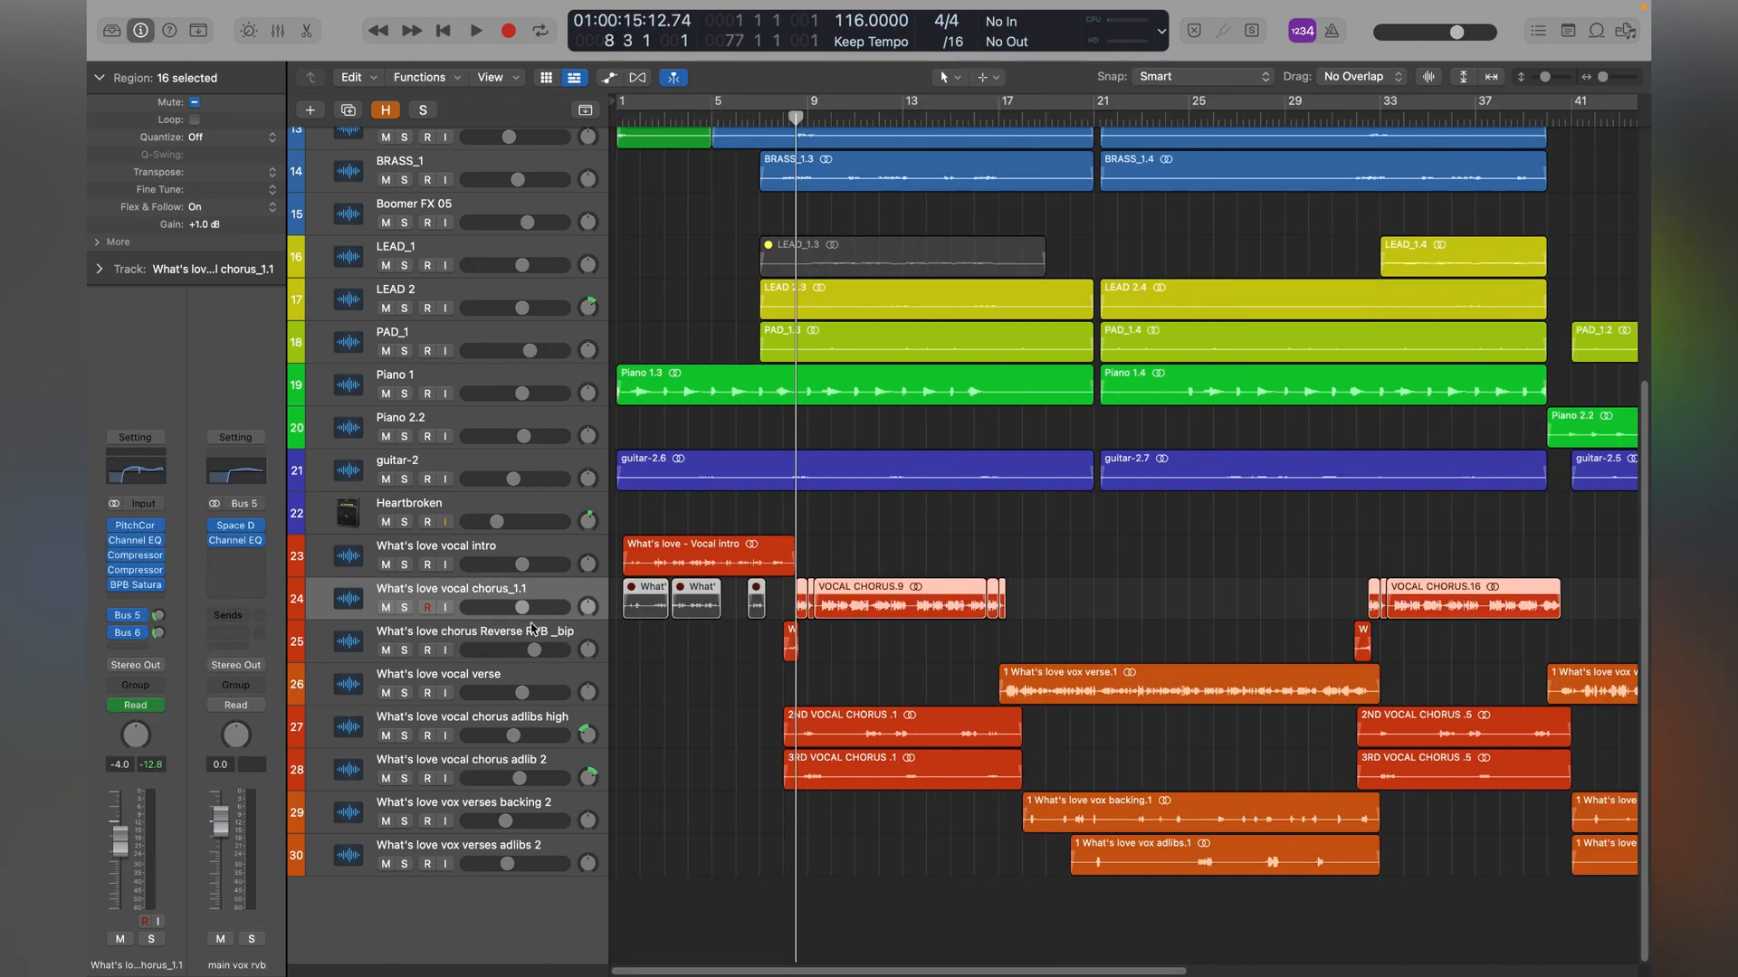
left_click(403, 609)
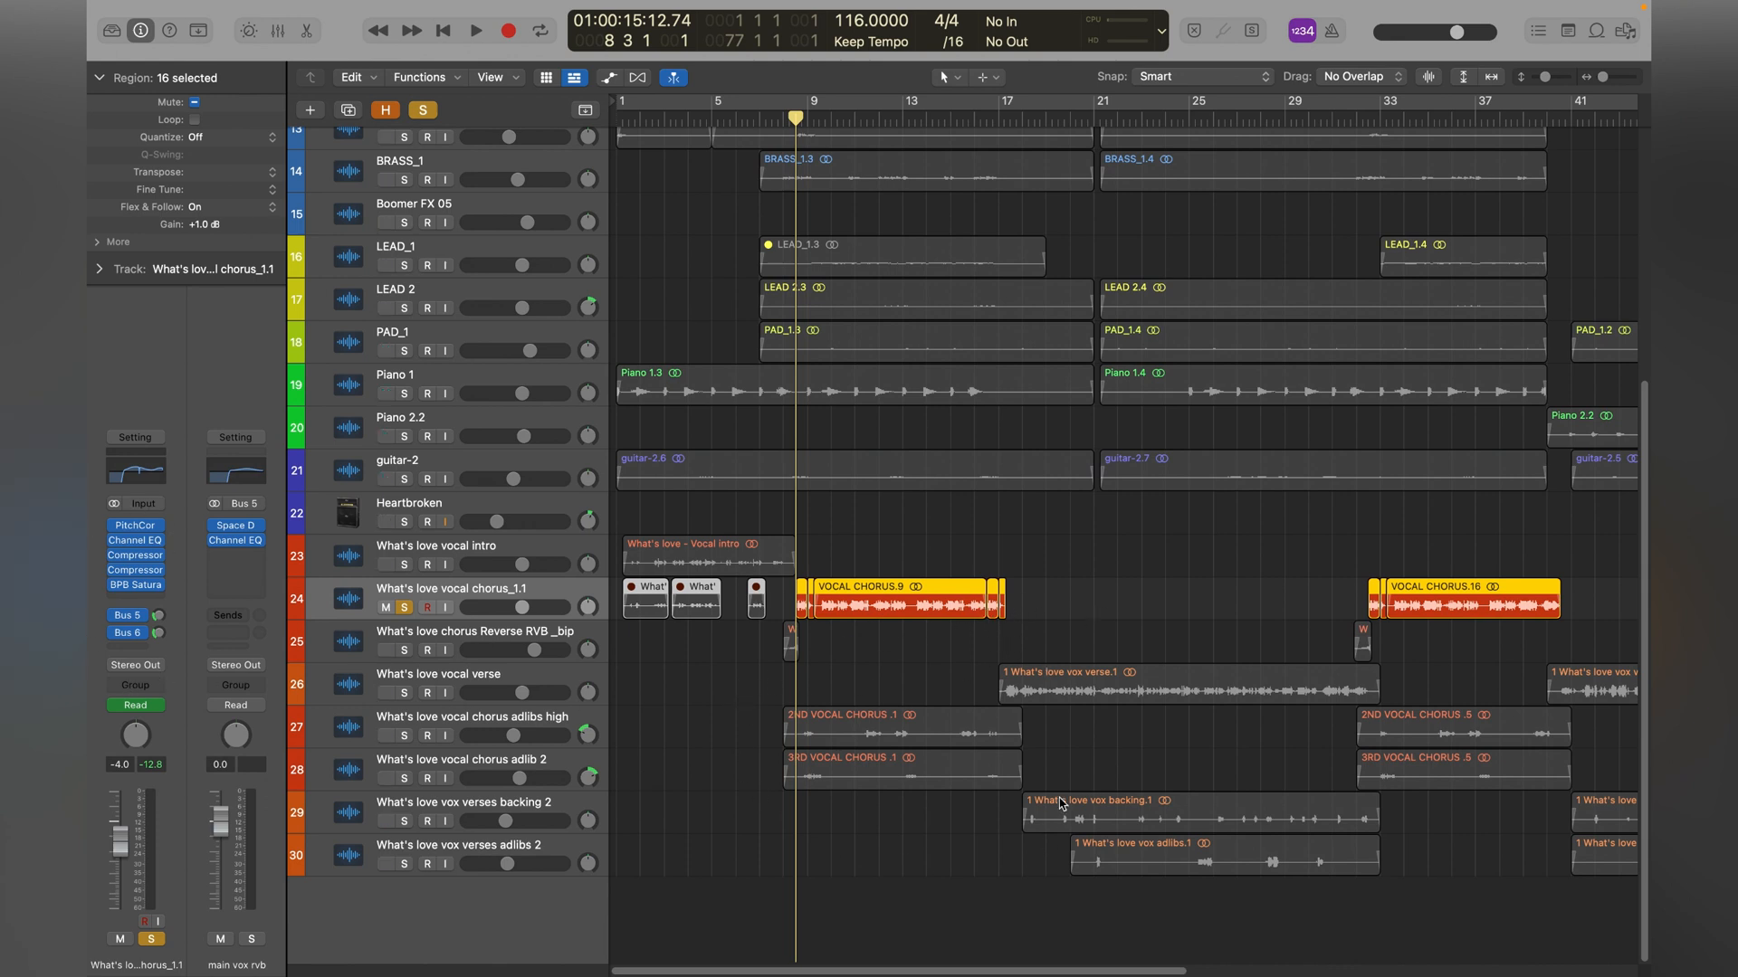
Examine the chorus vocal's insert effects, including Pitch Correction and the Compressor's knee, attack and release settings.
left_click(134, 525)
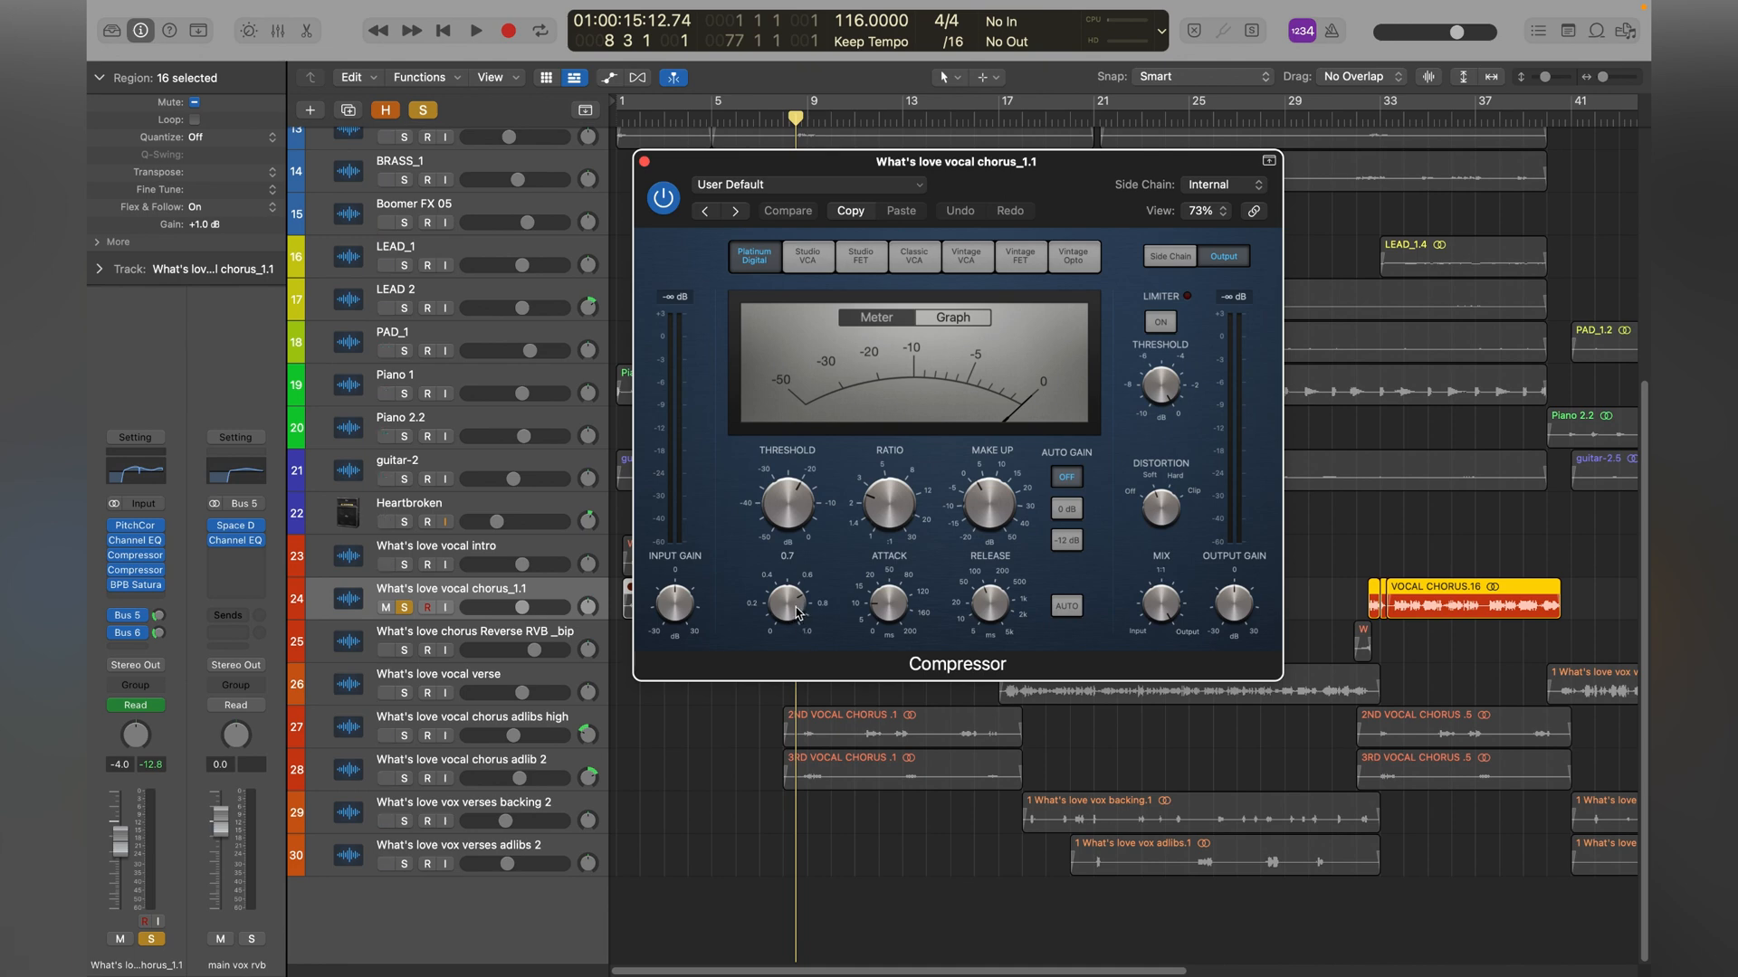
mouse_move(889, 612)
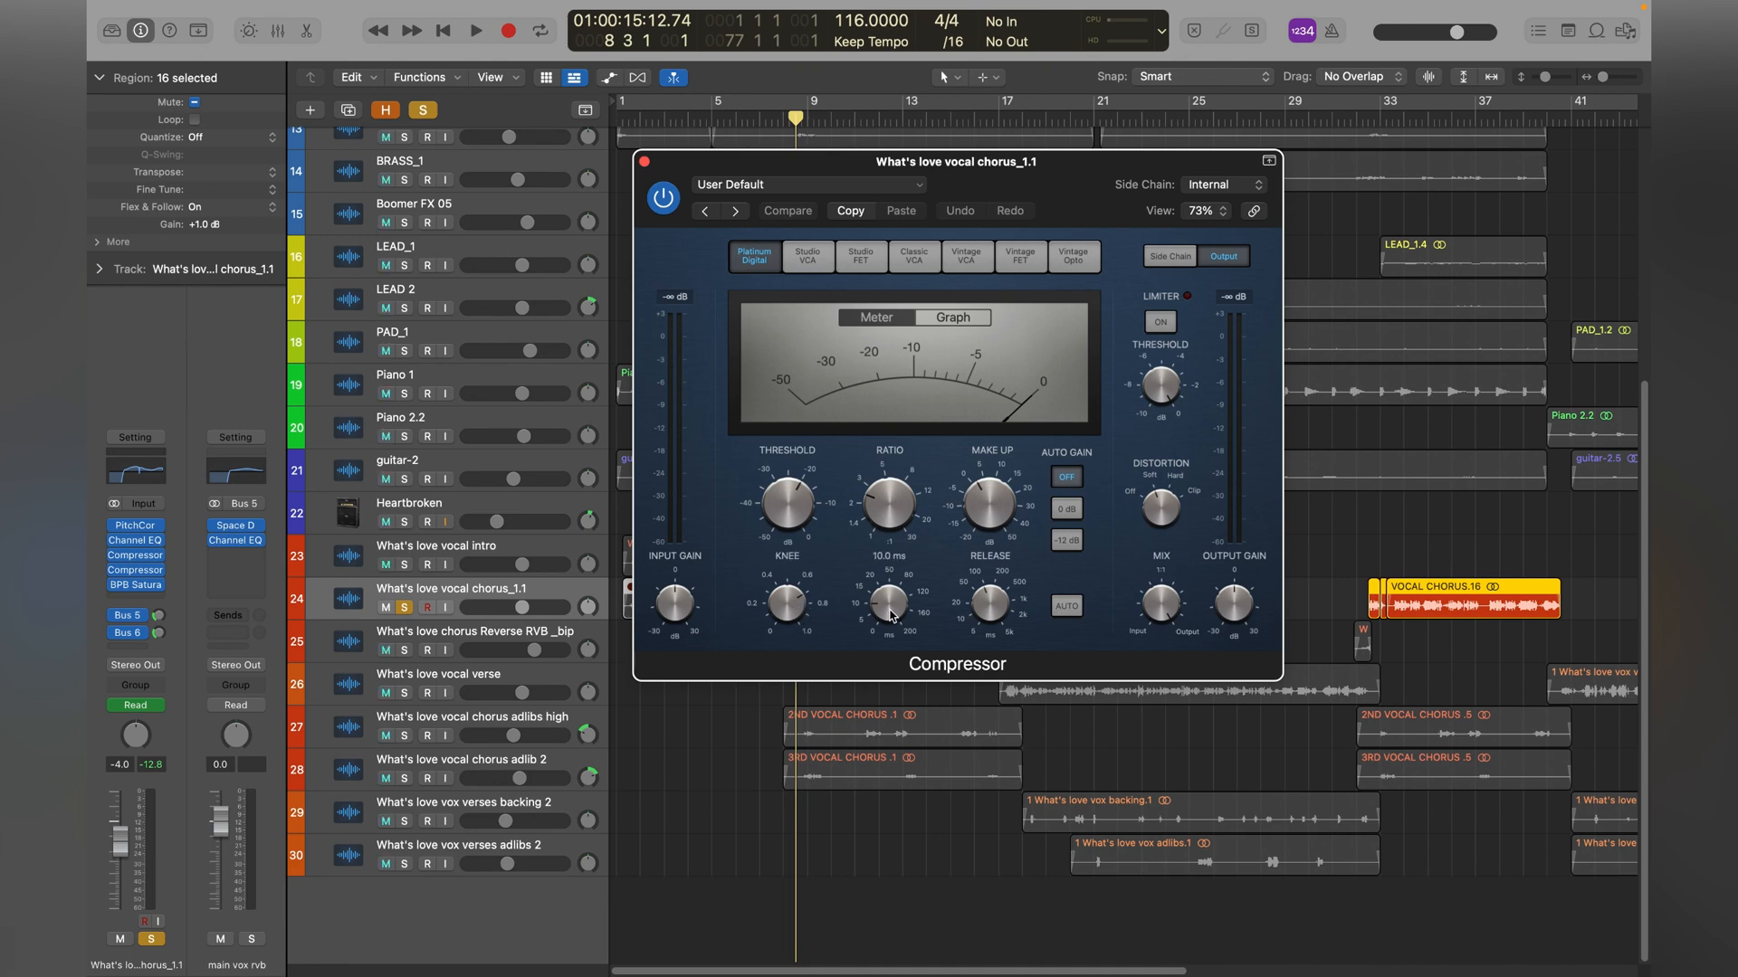
mouse_move(986, 615)
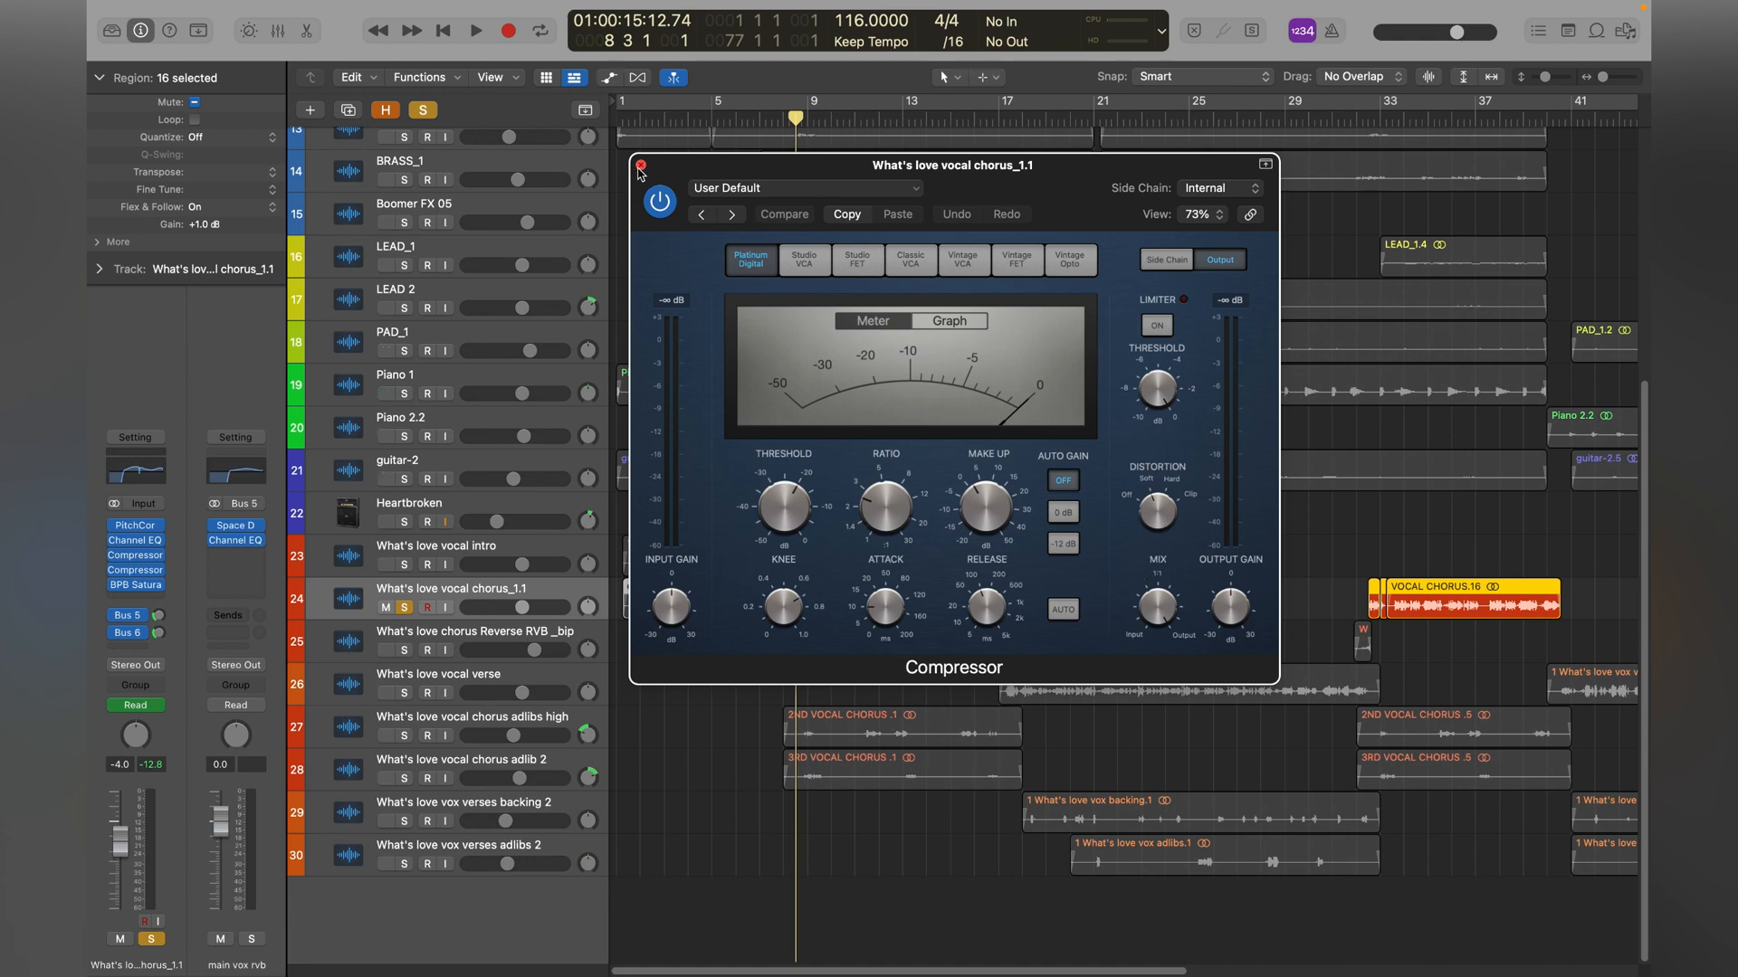
mouse_move(106, 532)
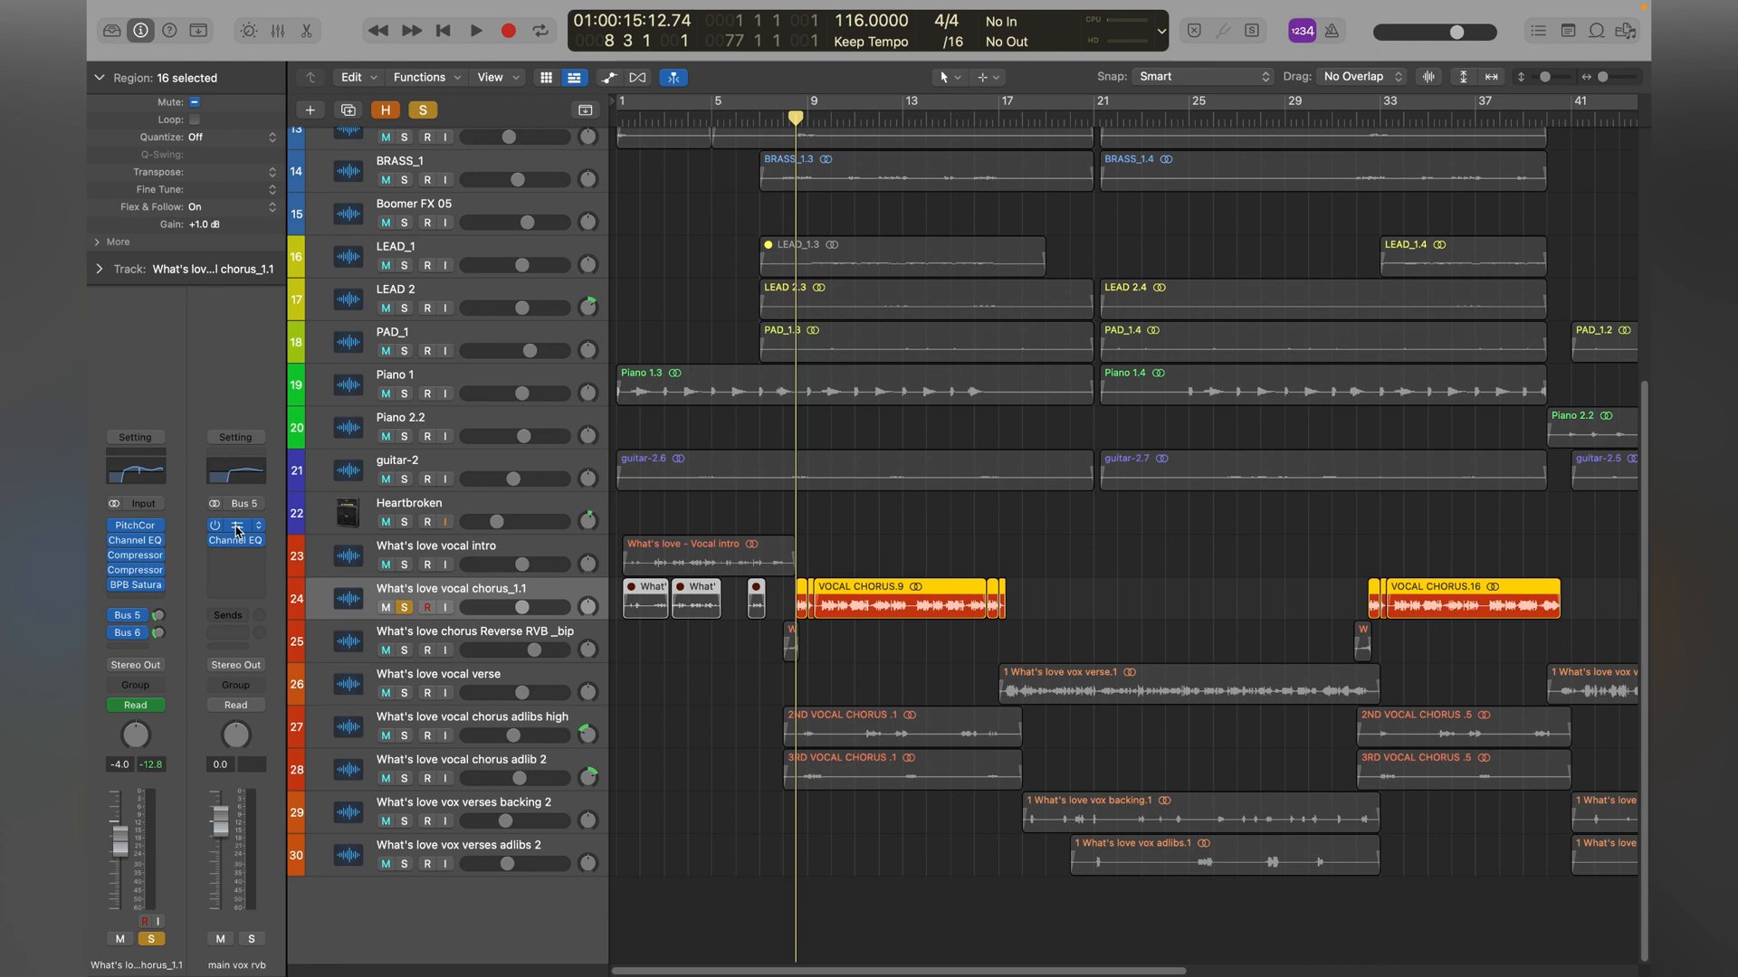
Examine the Bus 5 reverb send's Space Designer preset and predelay, along with its Channel EQ curve.
left_click(237, 531)
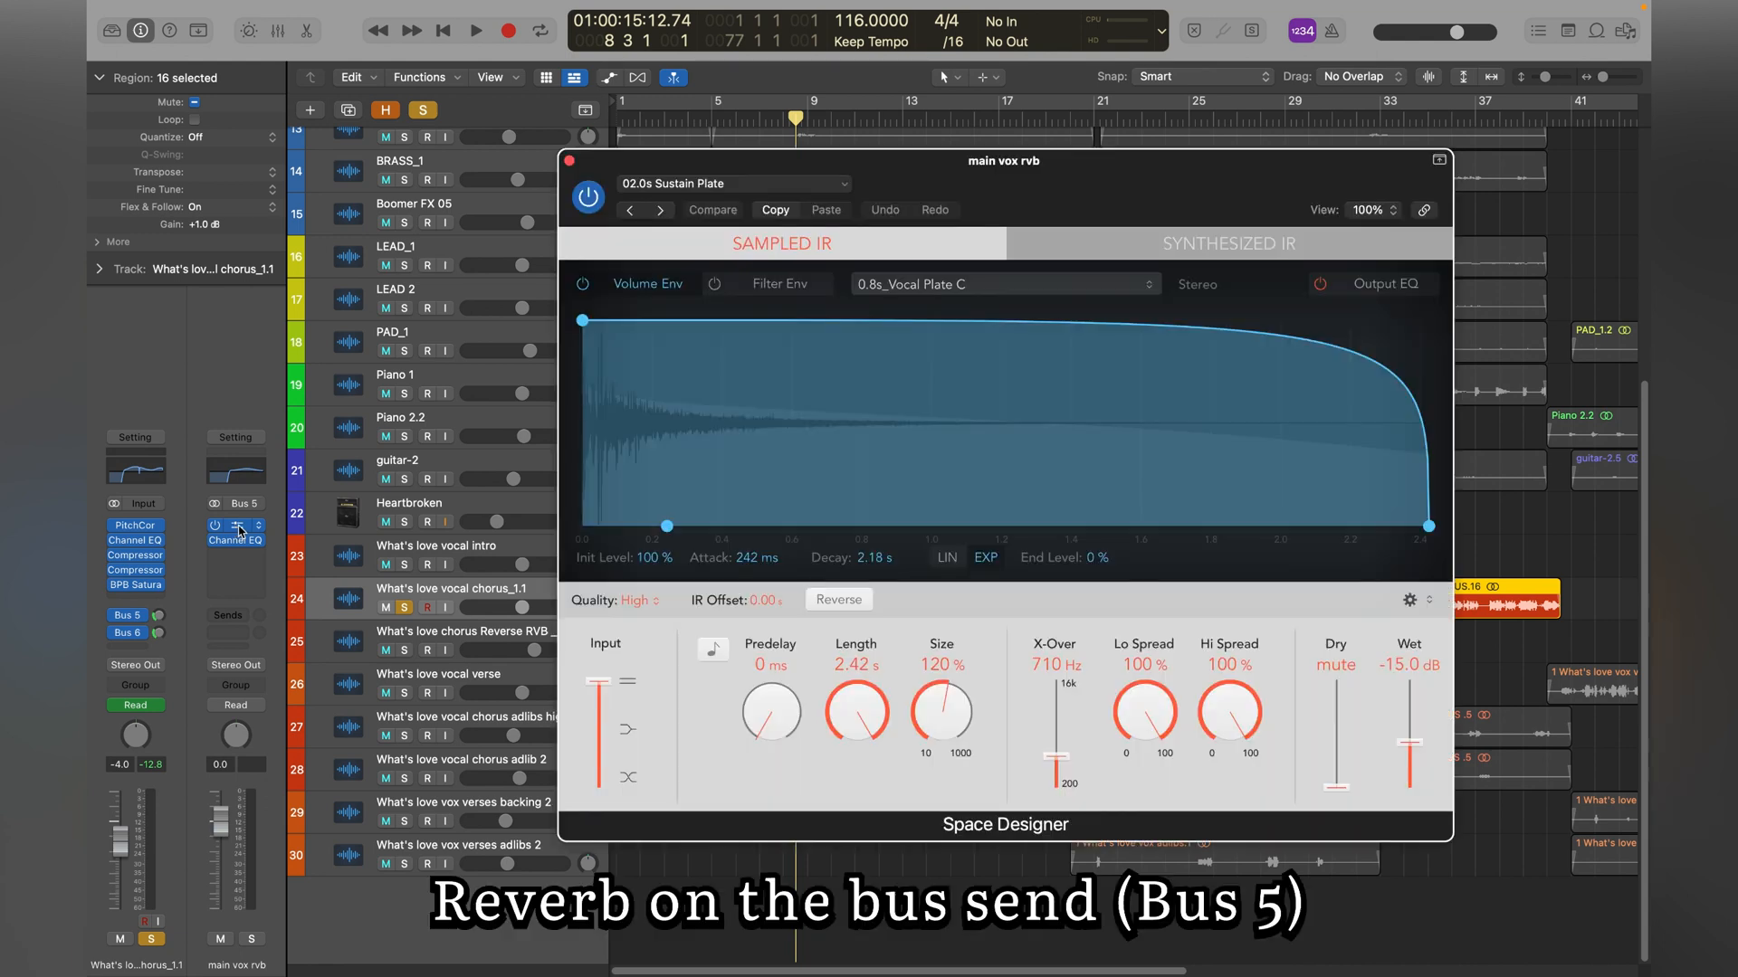
left_click_drag(1074, 180, 1017, 163)
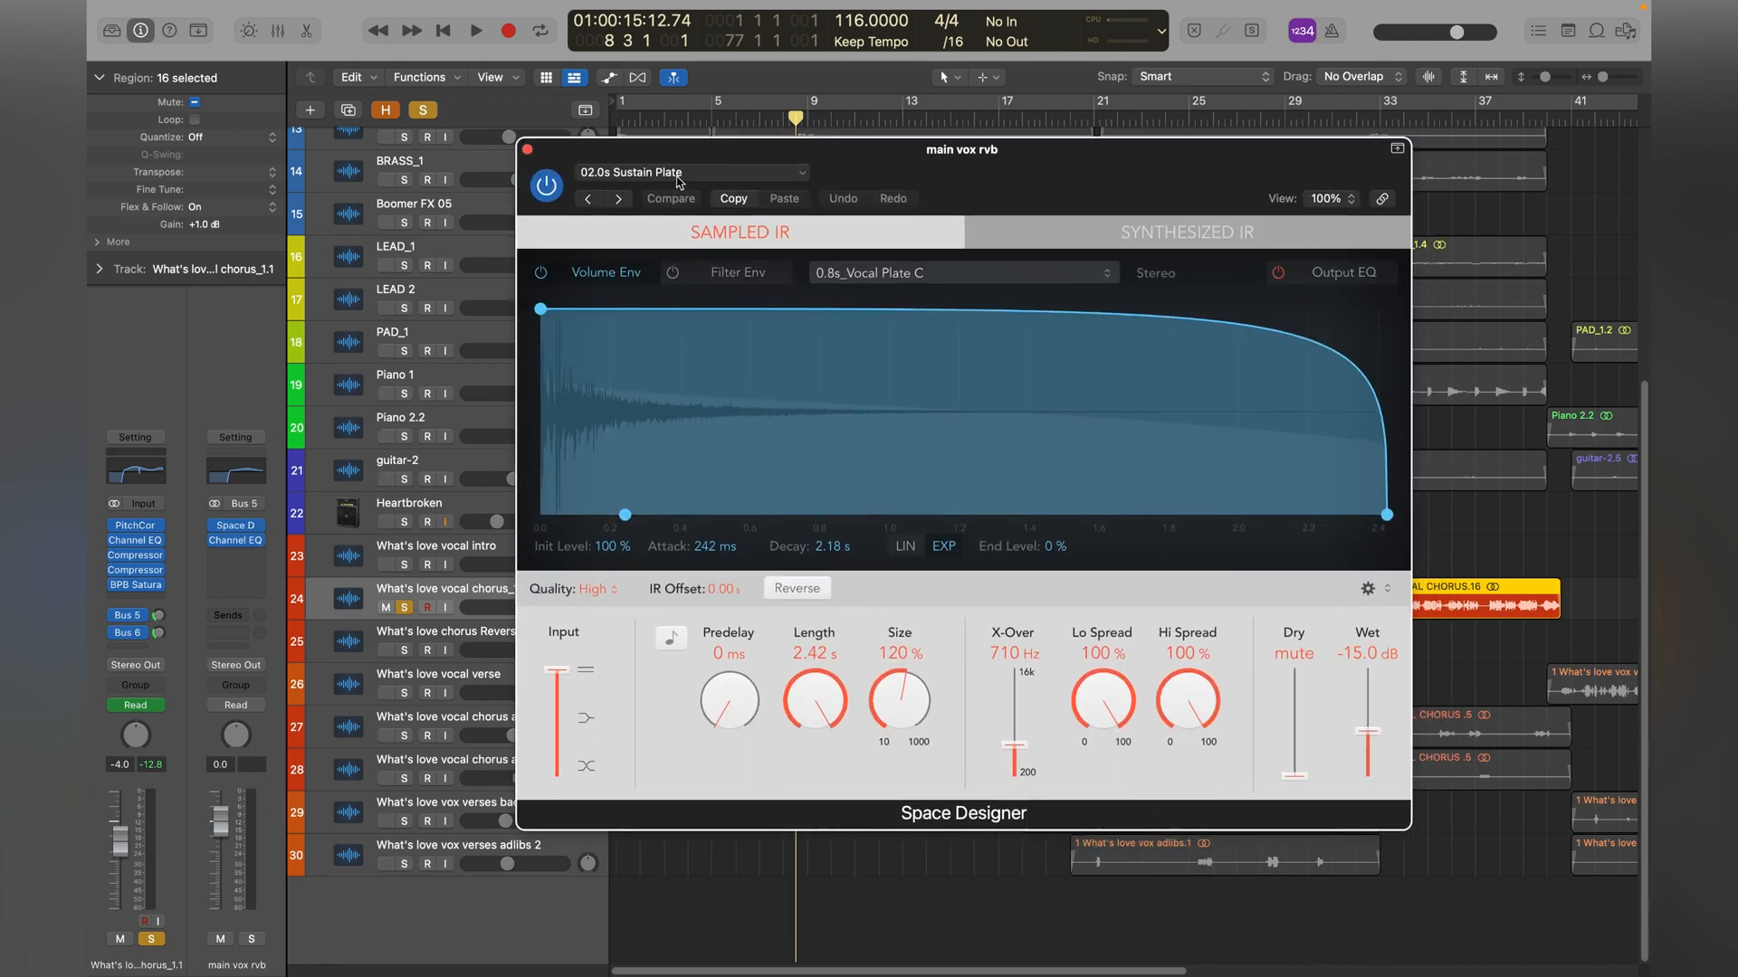
left_click(736, 725)
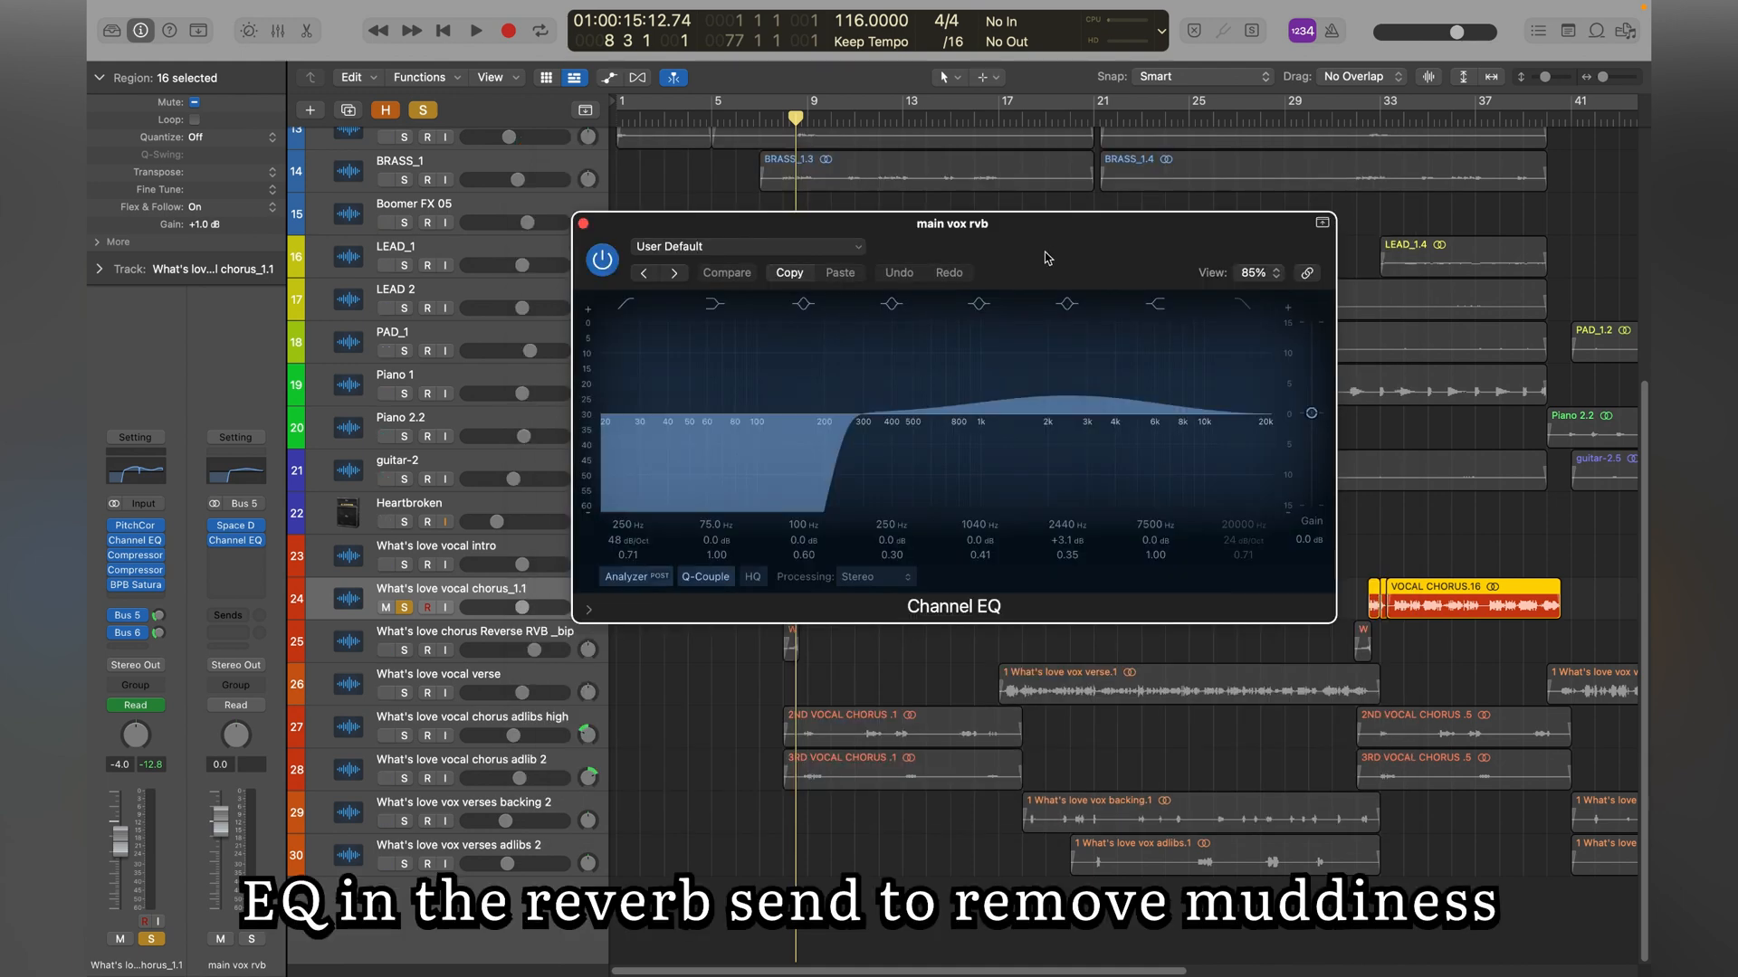
left_click_drag(1044, 251, 1046, 251)
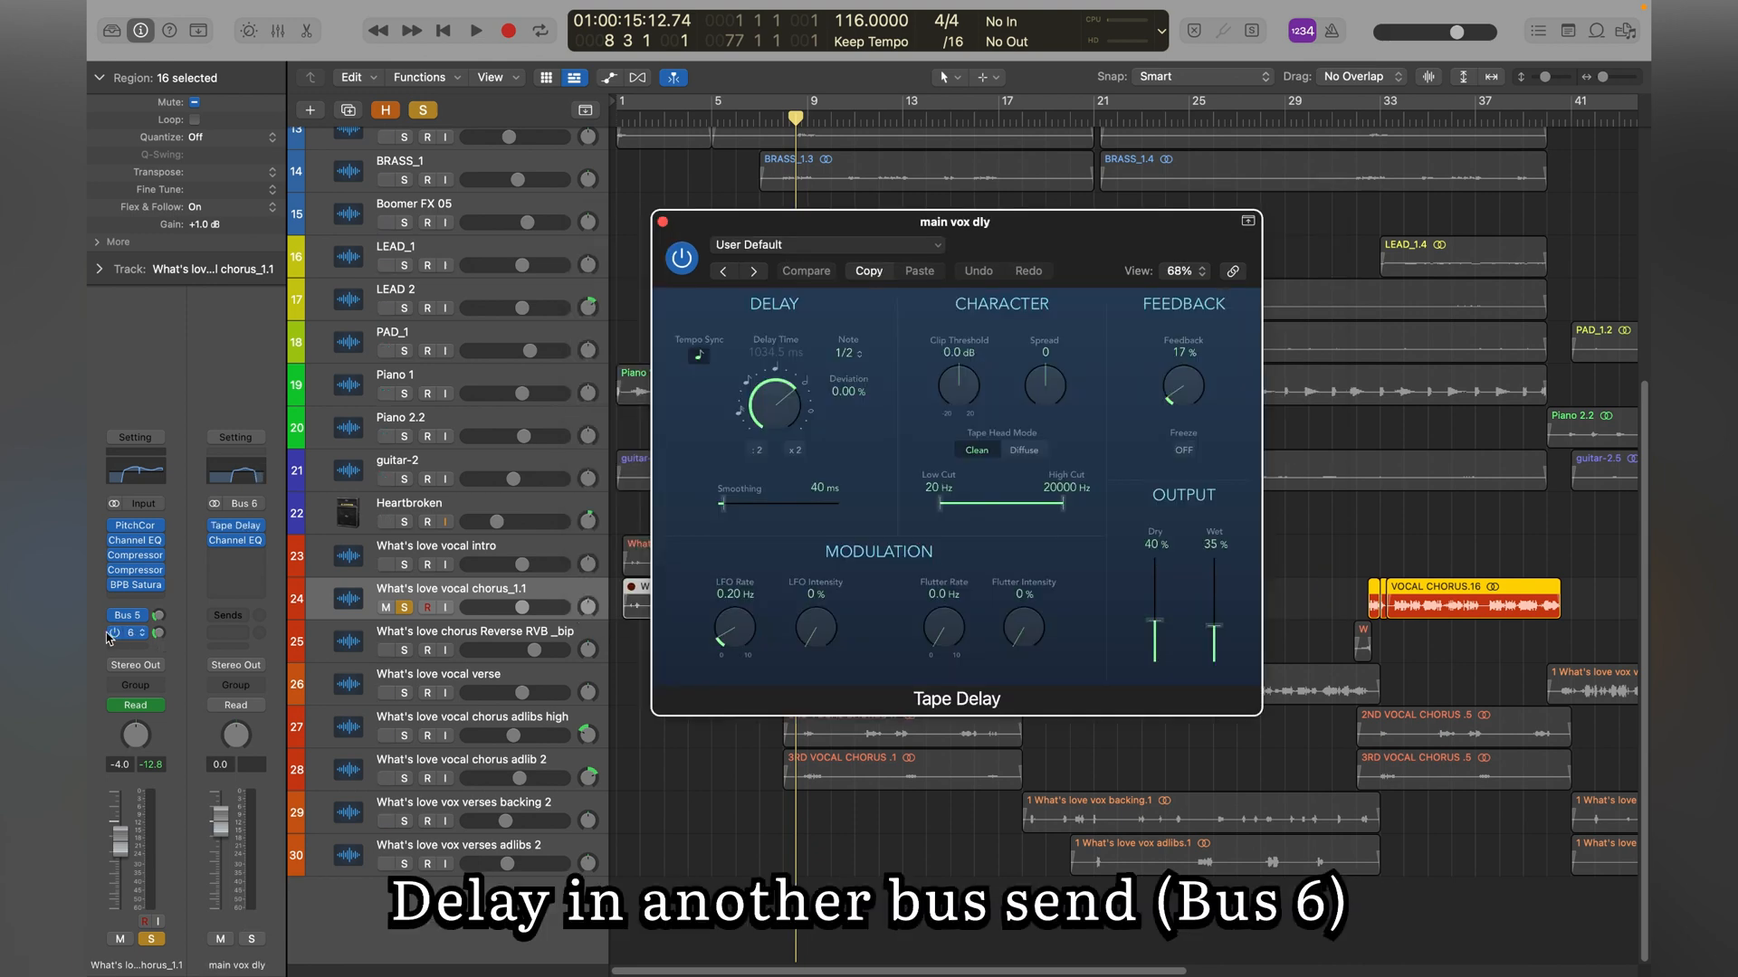
Examine the Bus 6 send's Tape Delay settings and its available note values.
left_click_drag(1007, 249, 1003, 250)
left_click(848, 354)
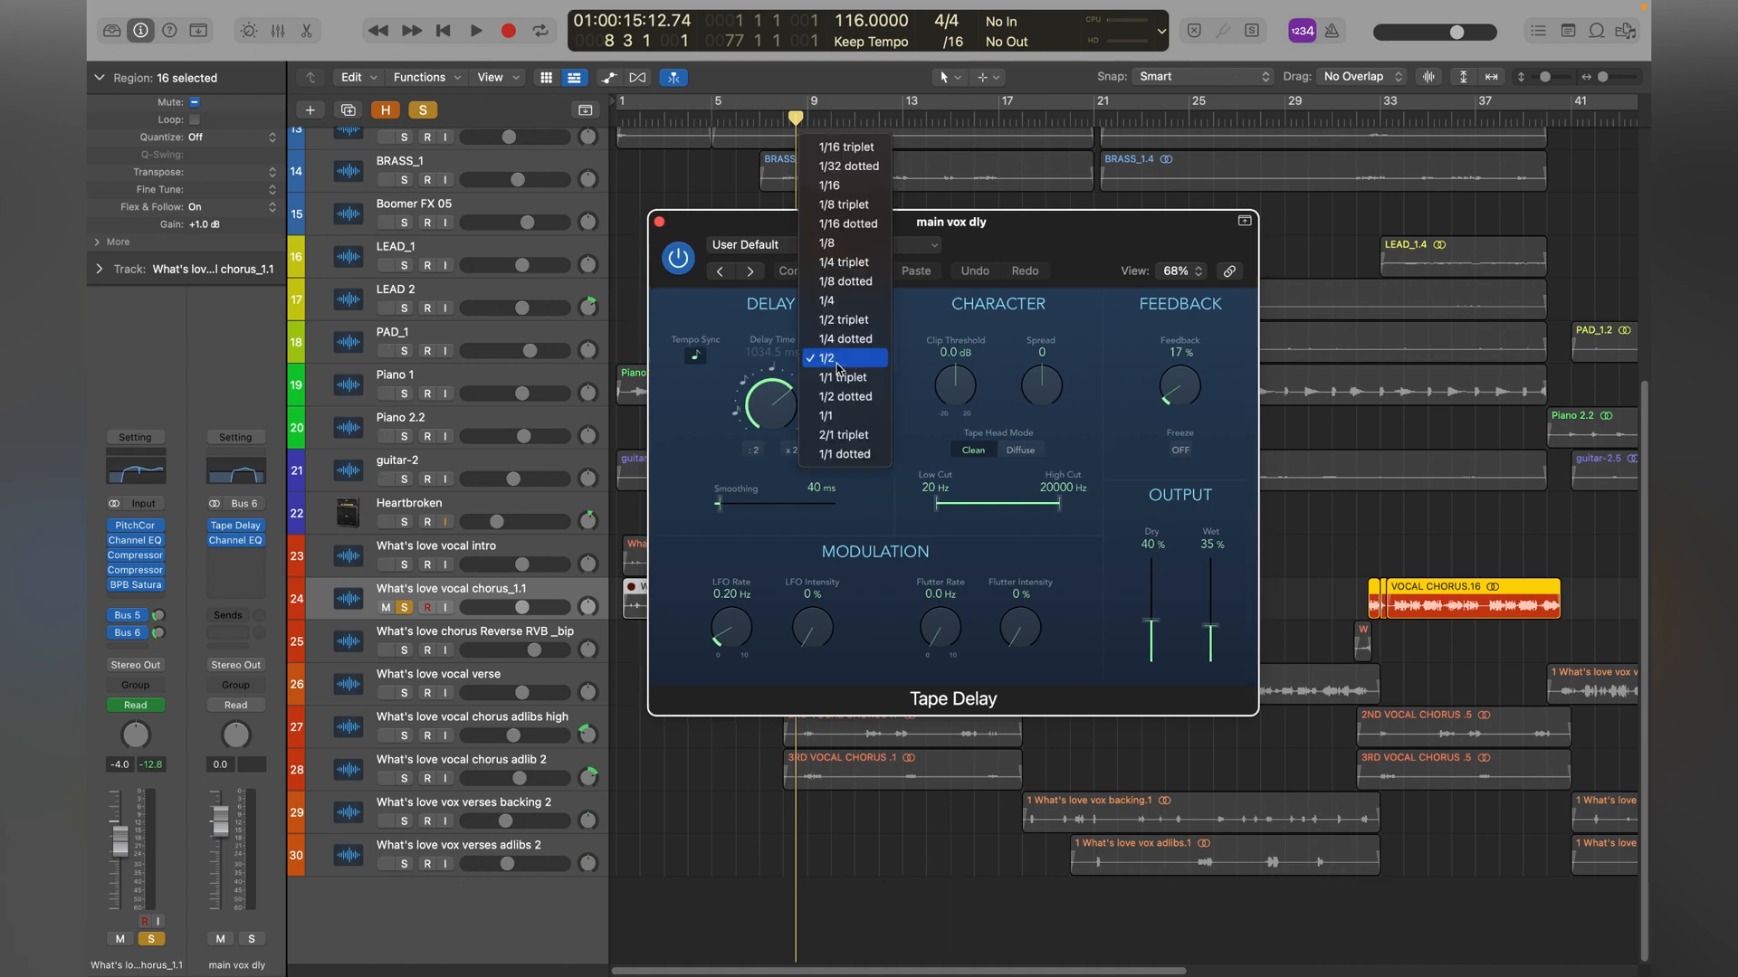
left_click(1038, 245)
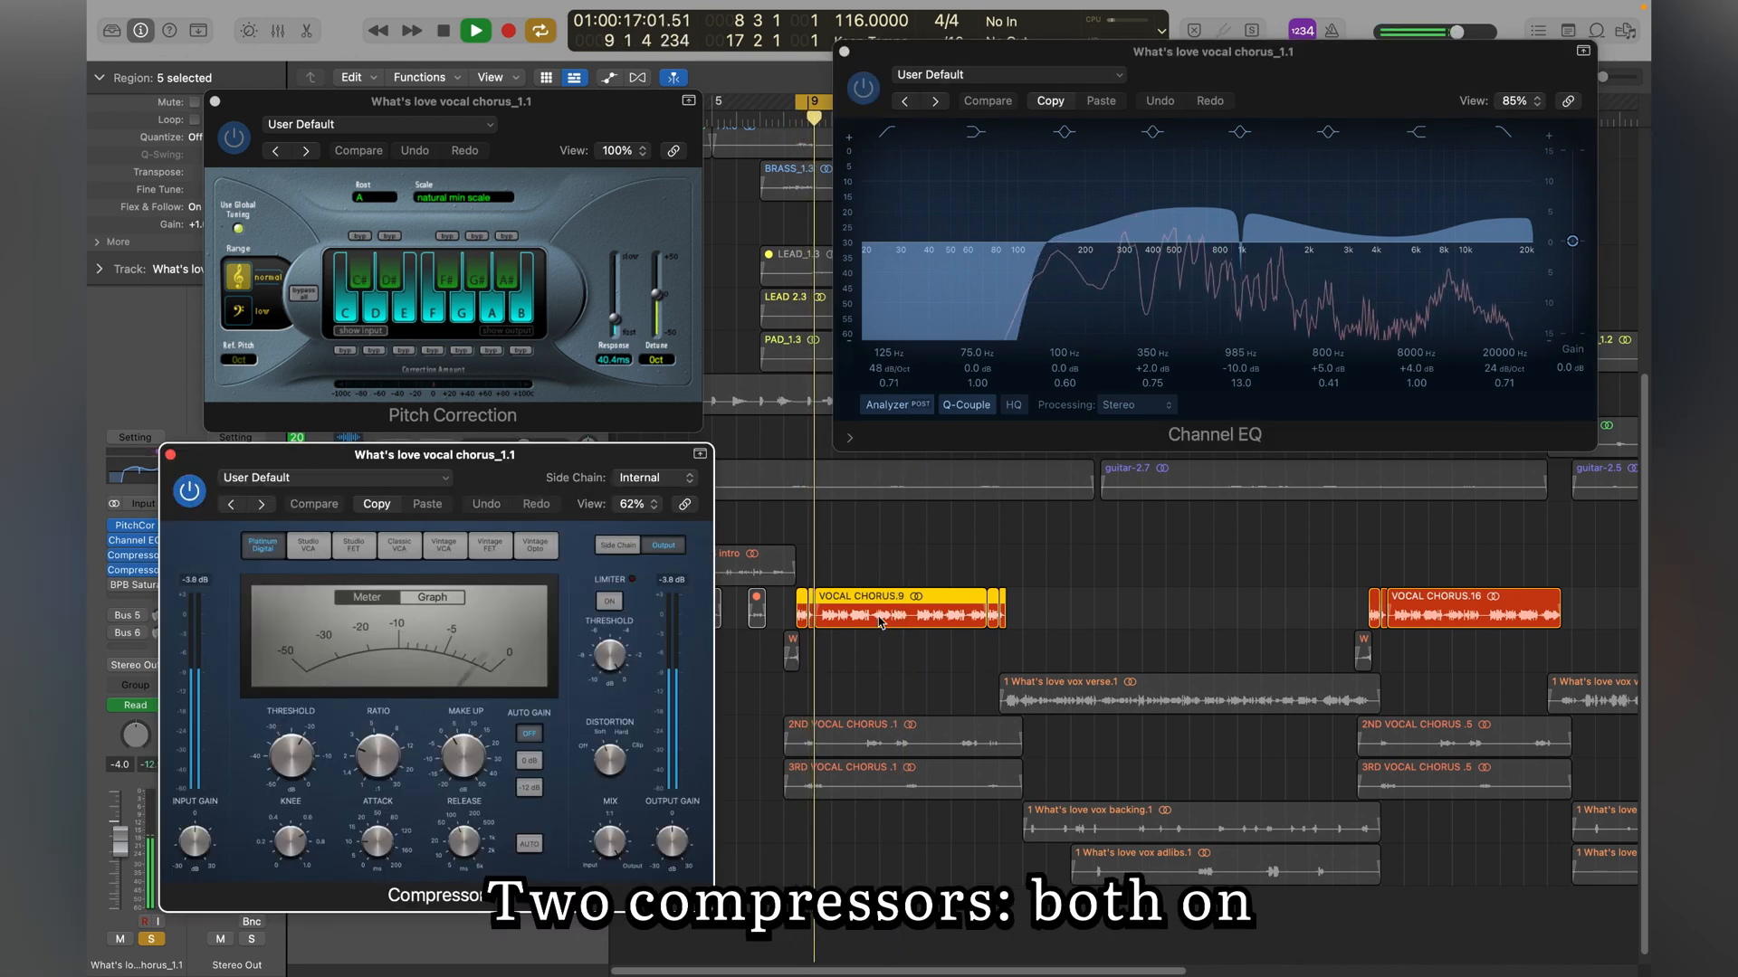
Audition the soloed chorus vocal while reviewing its Compressor, the Space Designer reverb send and the Tape Delay send.
left_click_drag(578, 464, 615, 462)
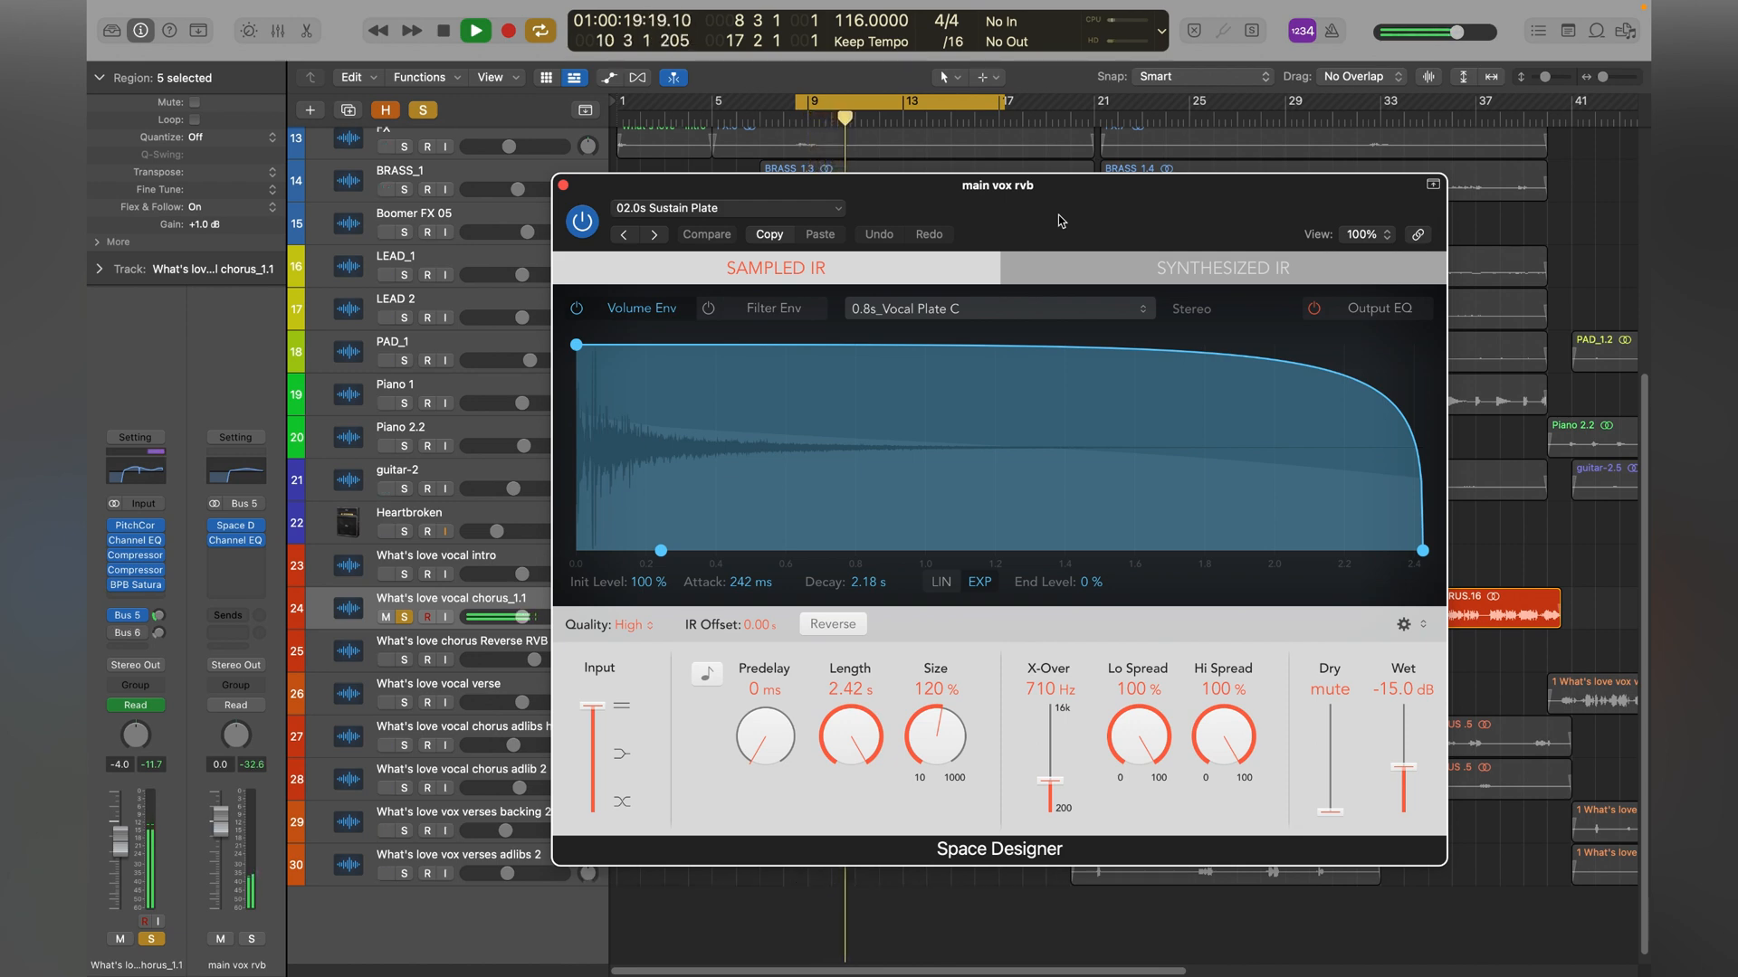
left_click_drag(1058, 214, 1052, 181)
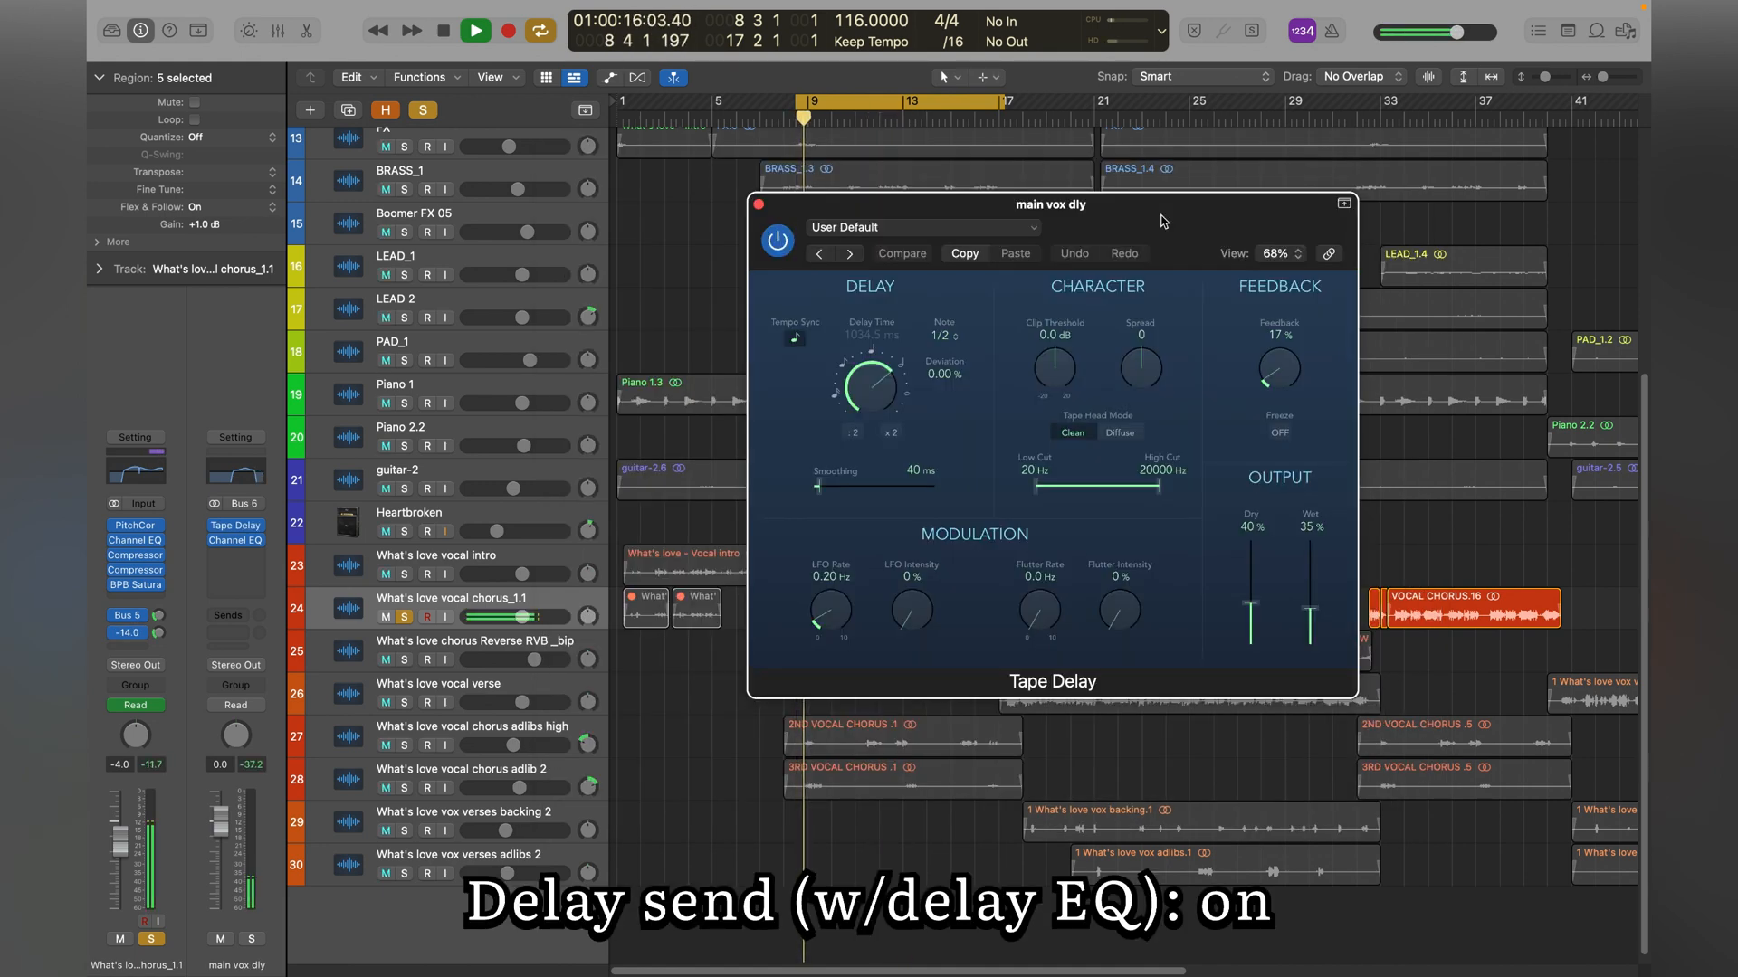
left_click_drag(1163, 221, 1336, 215)
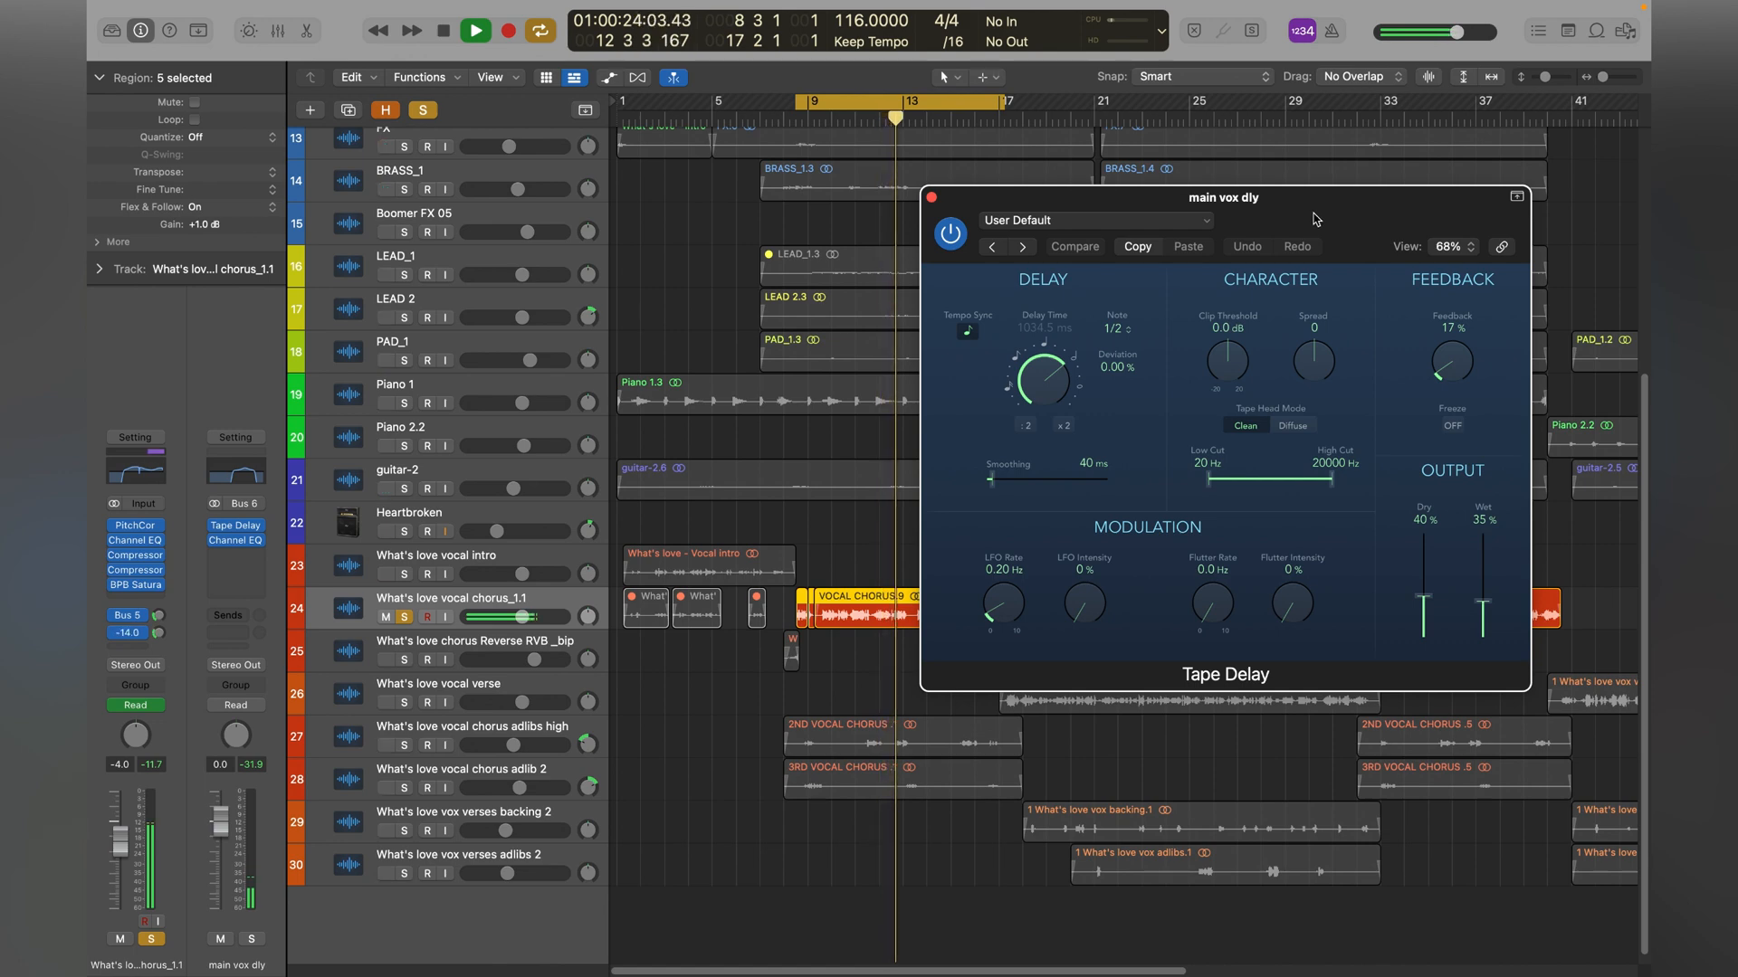
key("space")
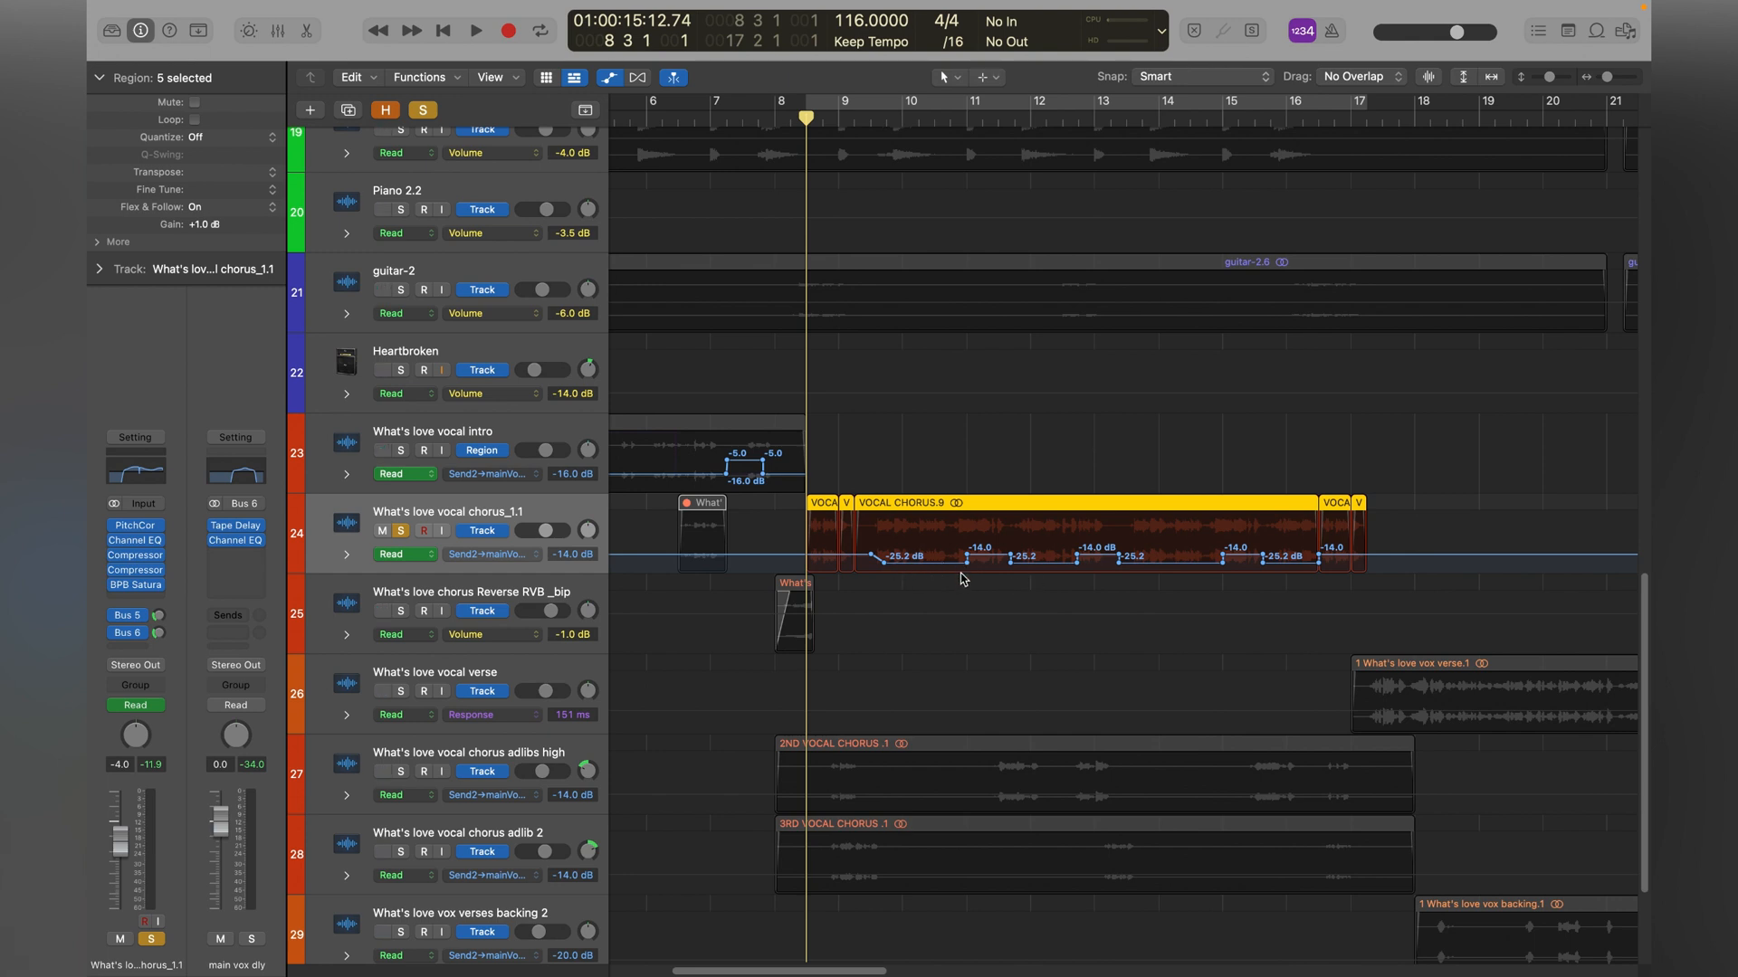
Play the chorus vocal to hear the delay send automation on the What's love vocal chorus_1.1 track.
key("space")
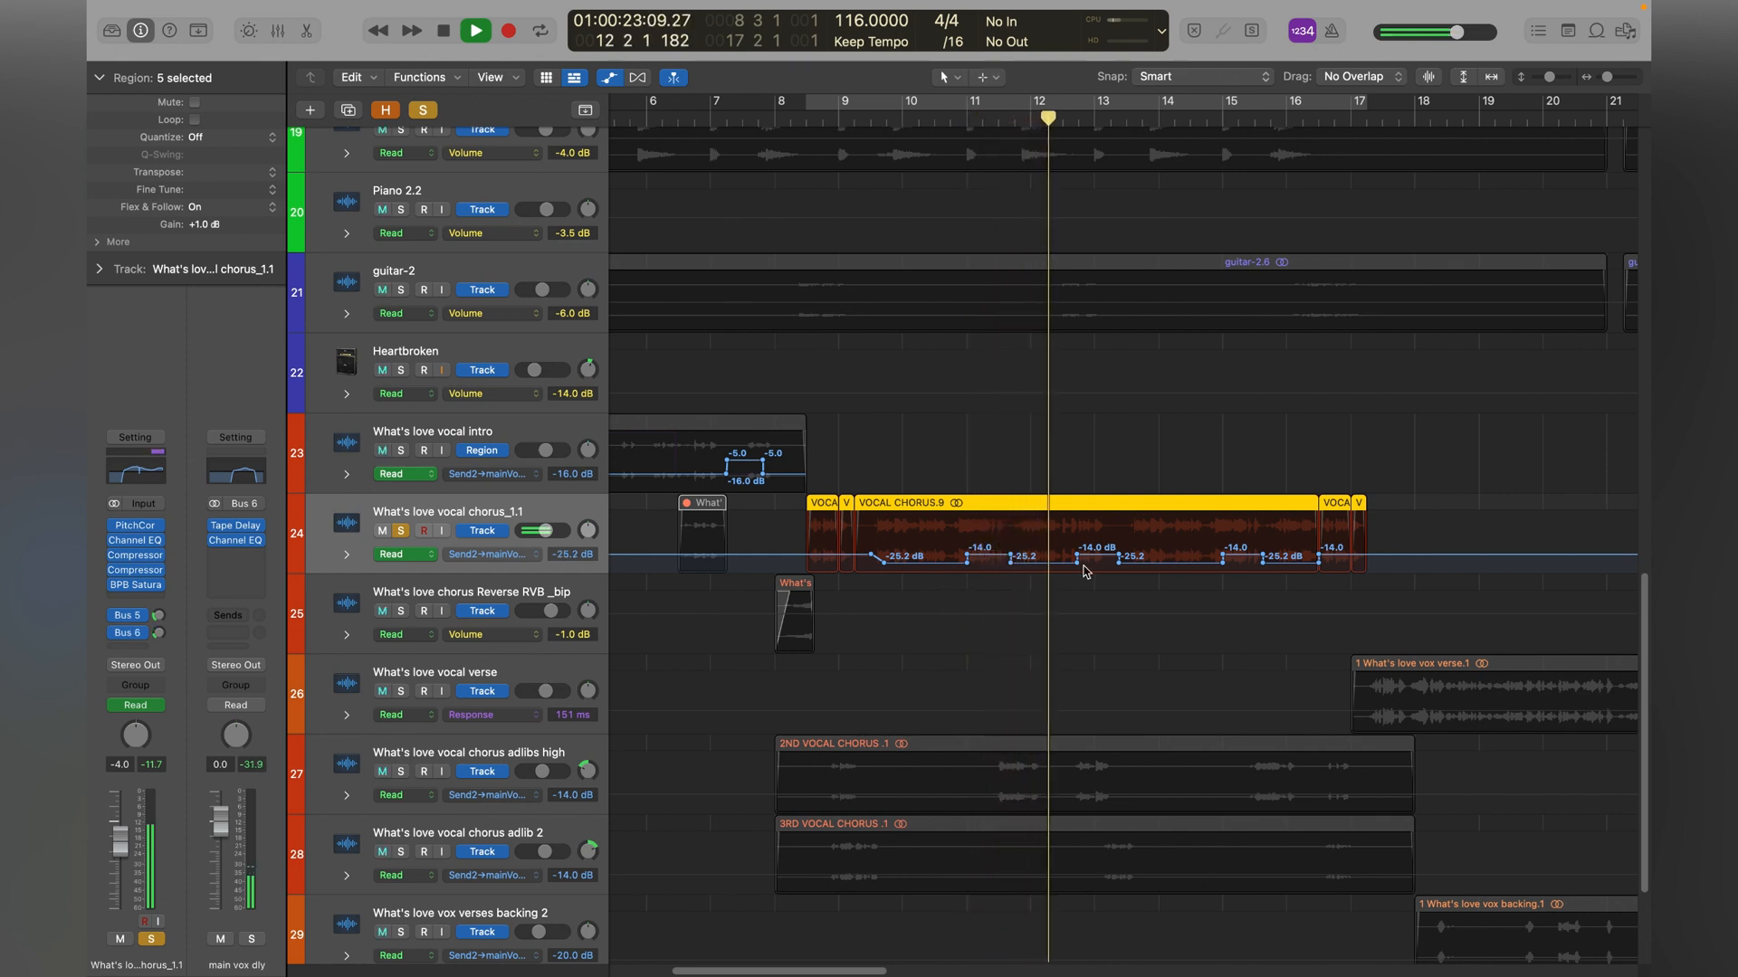
left_click(1066, 118)
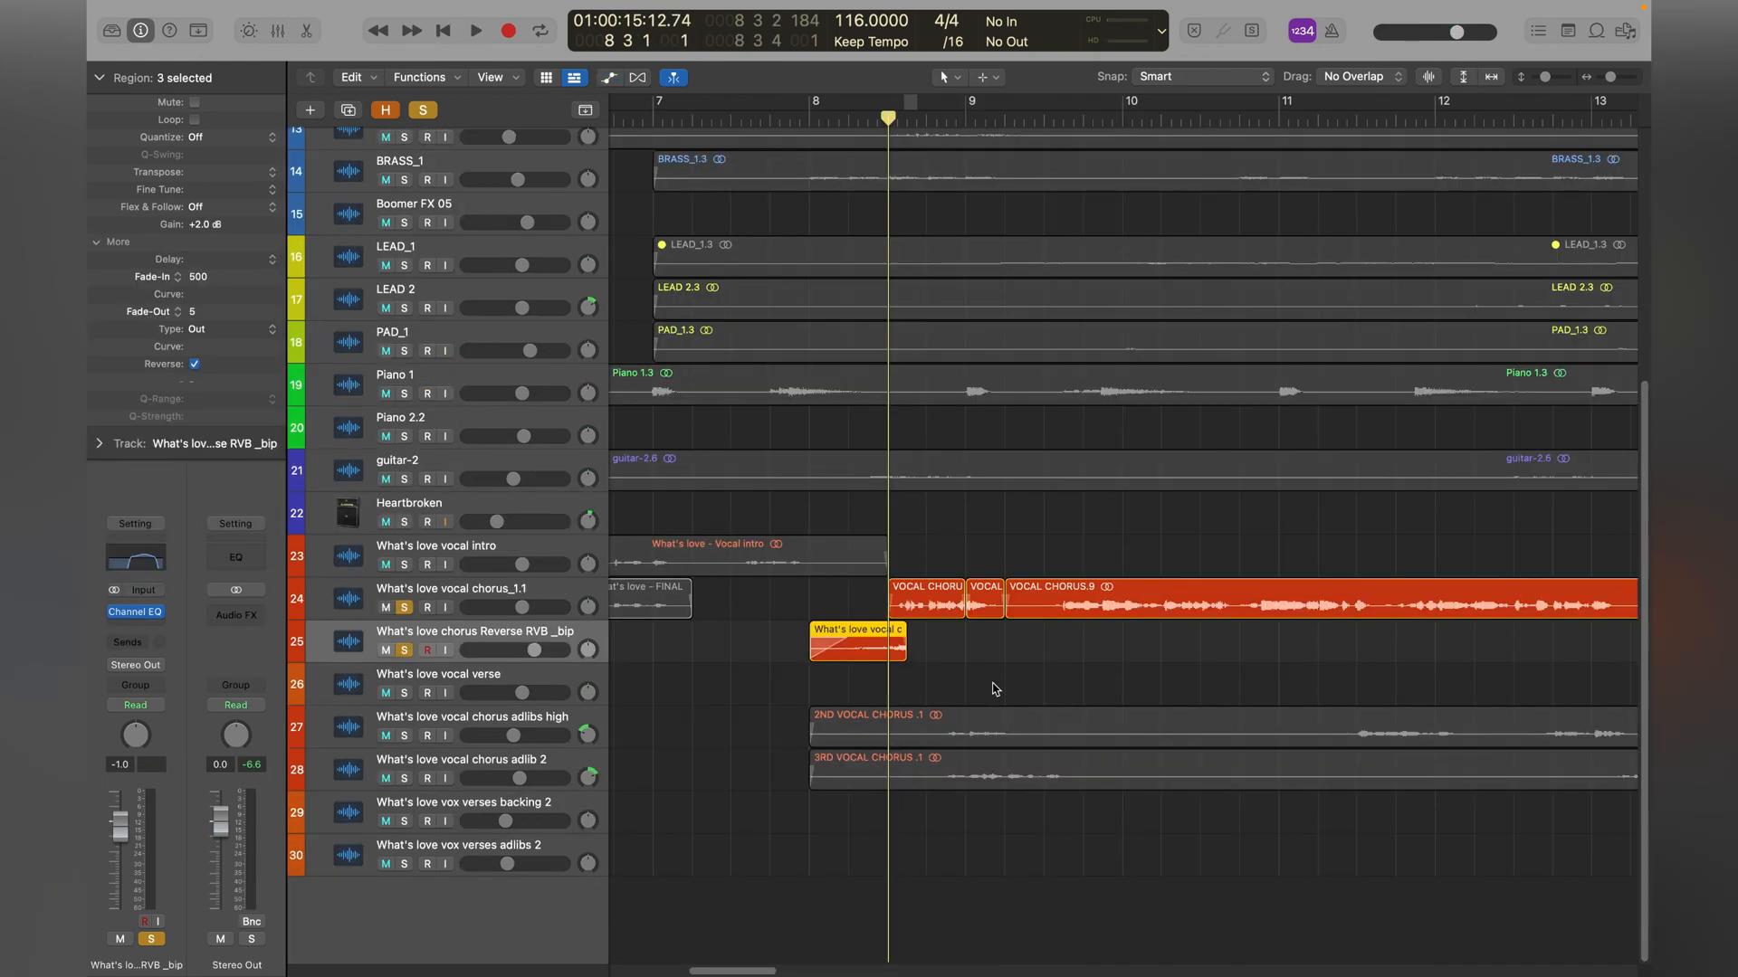
Audition the reversed reverb region leading into the chorus vocal, starting from bar 8.
scroll(996, 687, "up", 5)
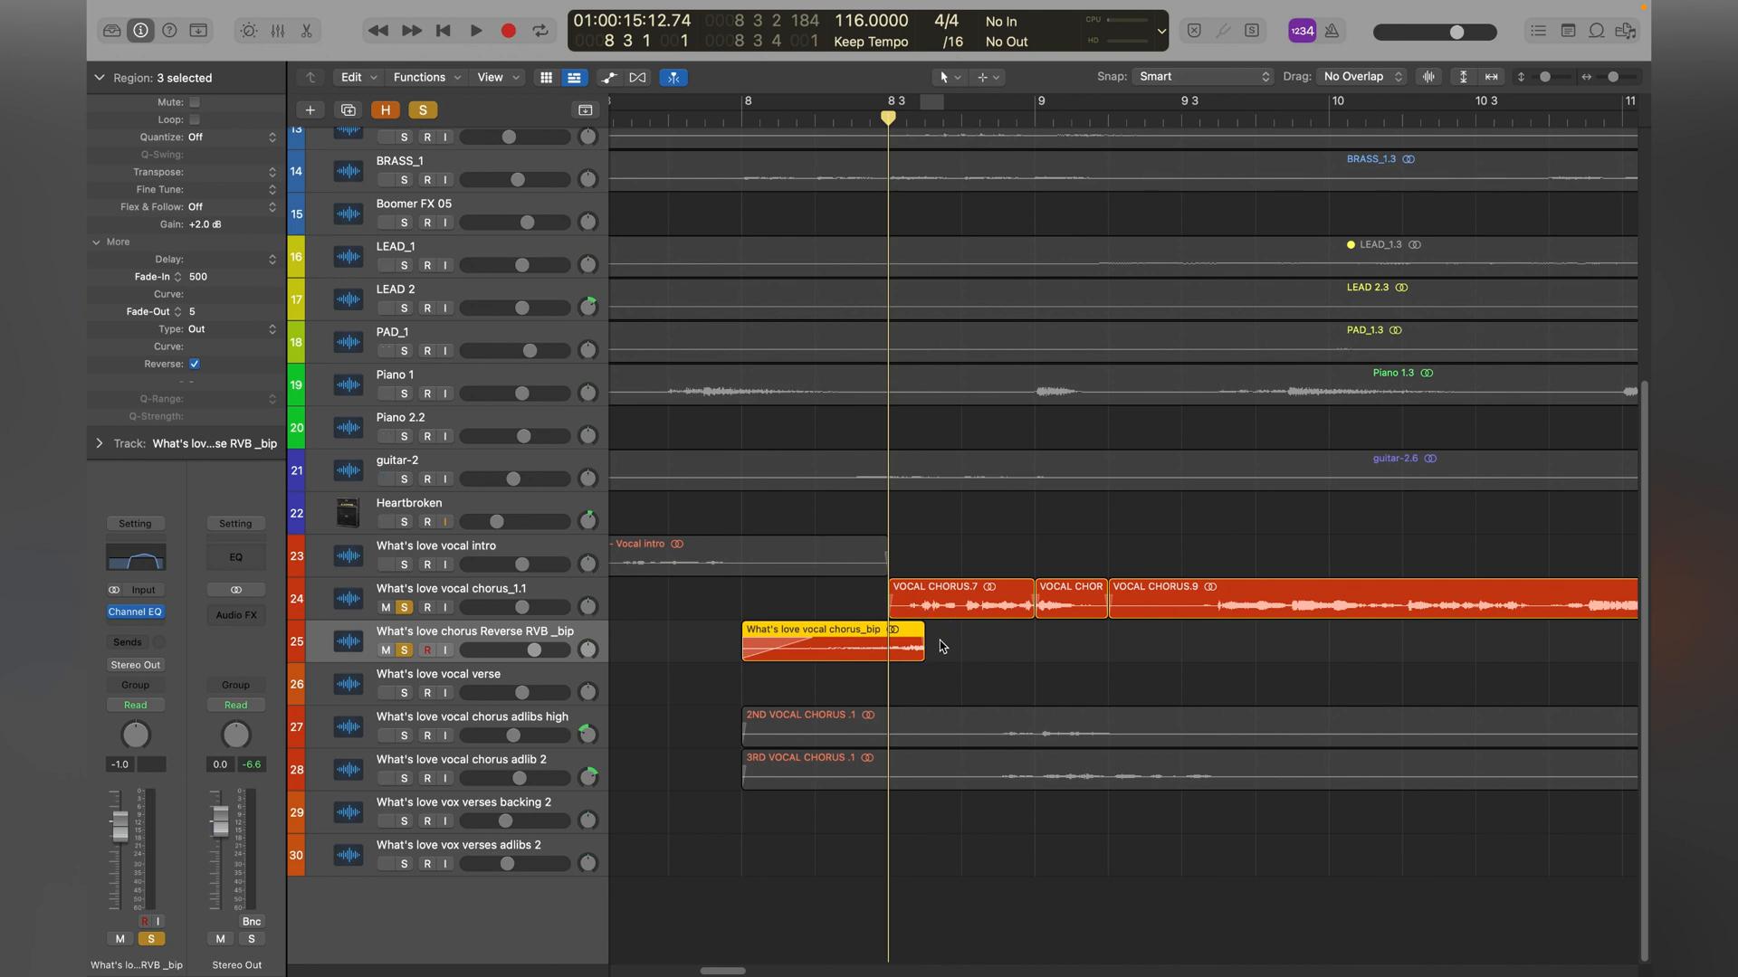
key("space")
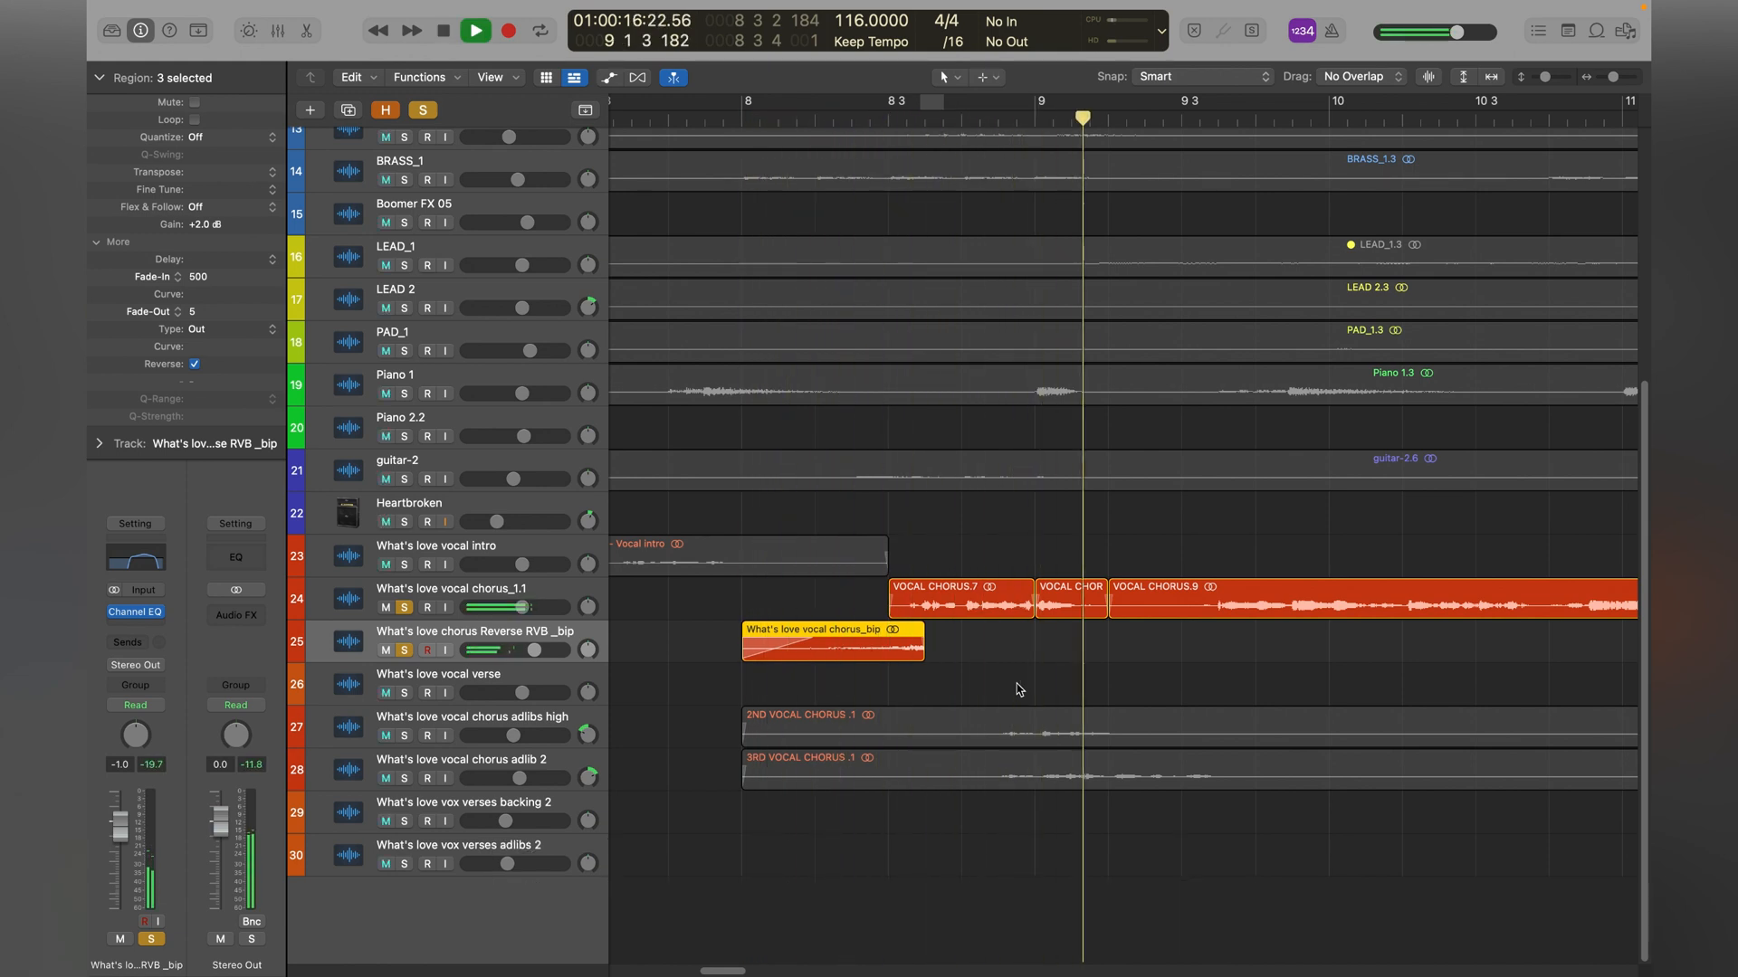
left_click(751, 129)
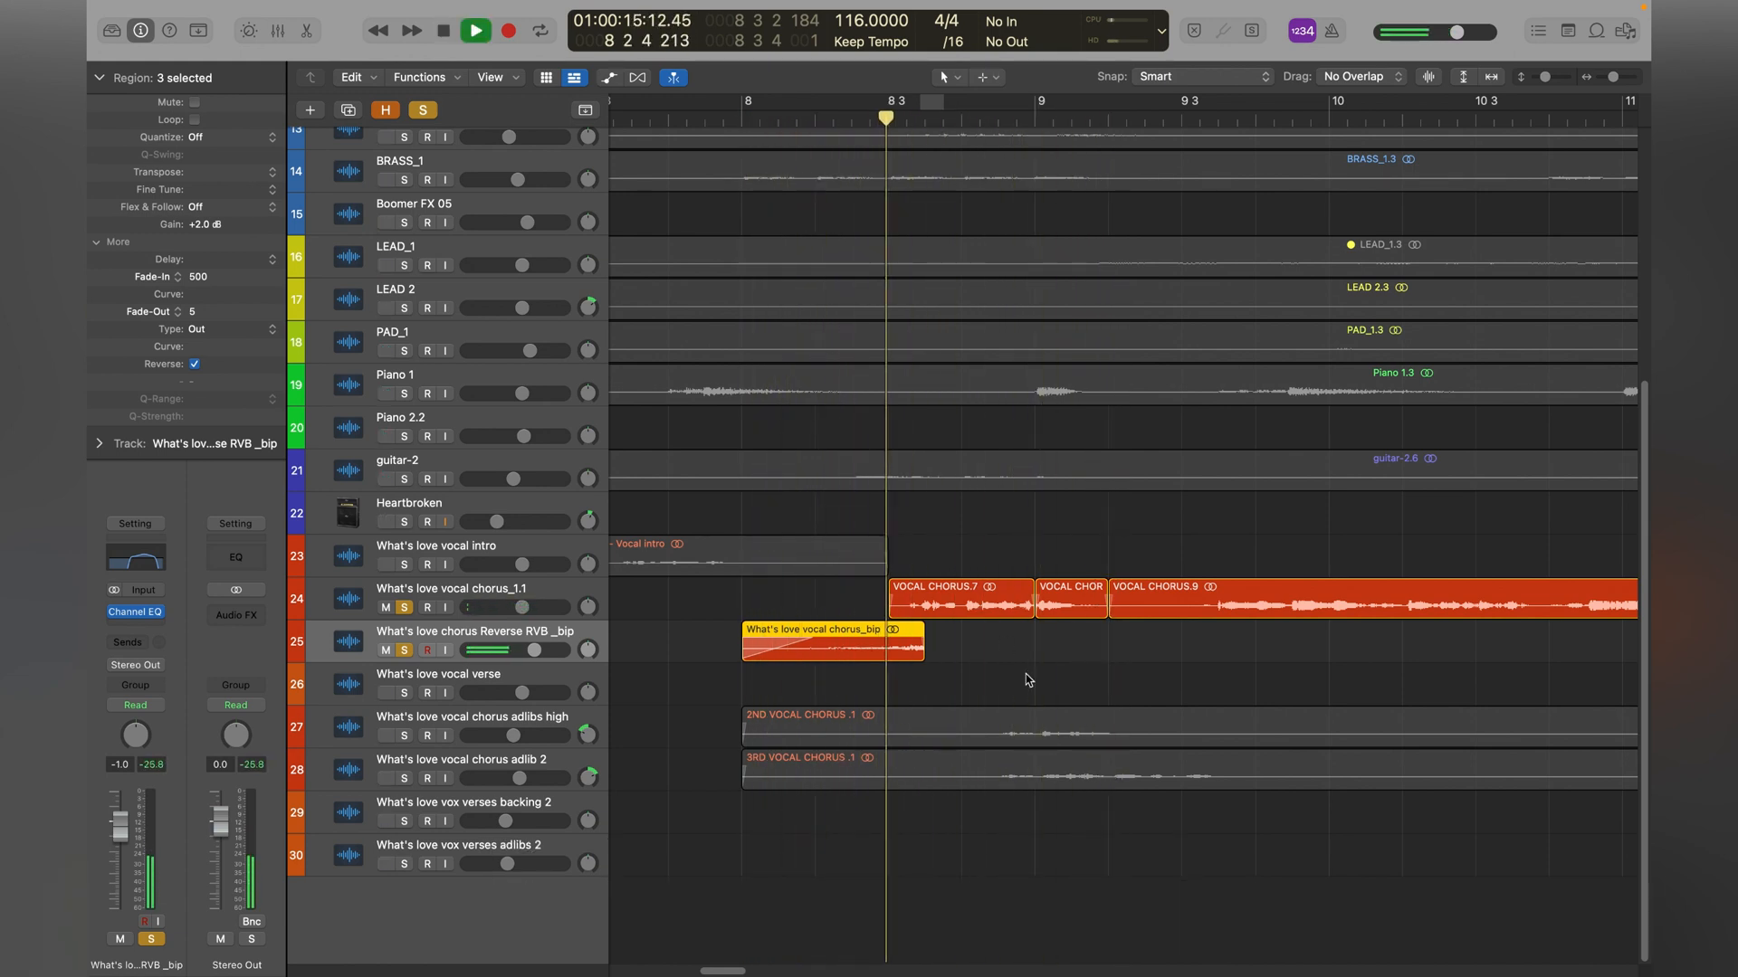
key("space")
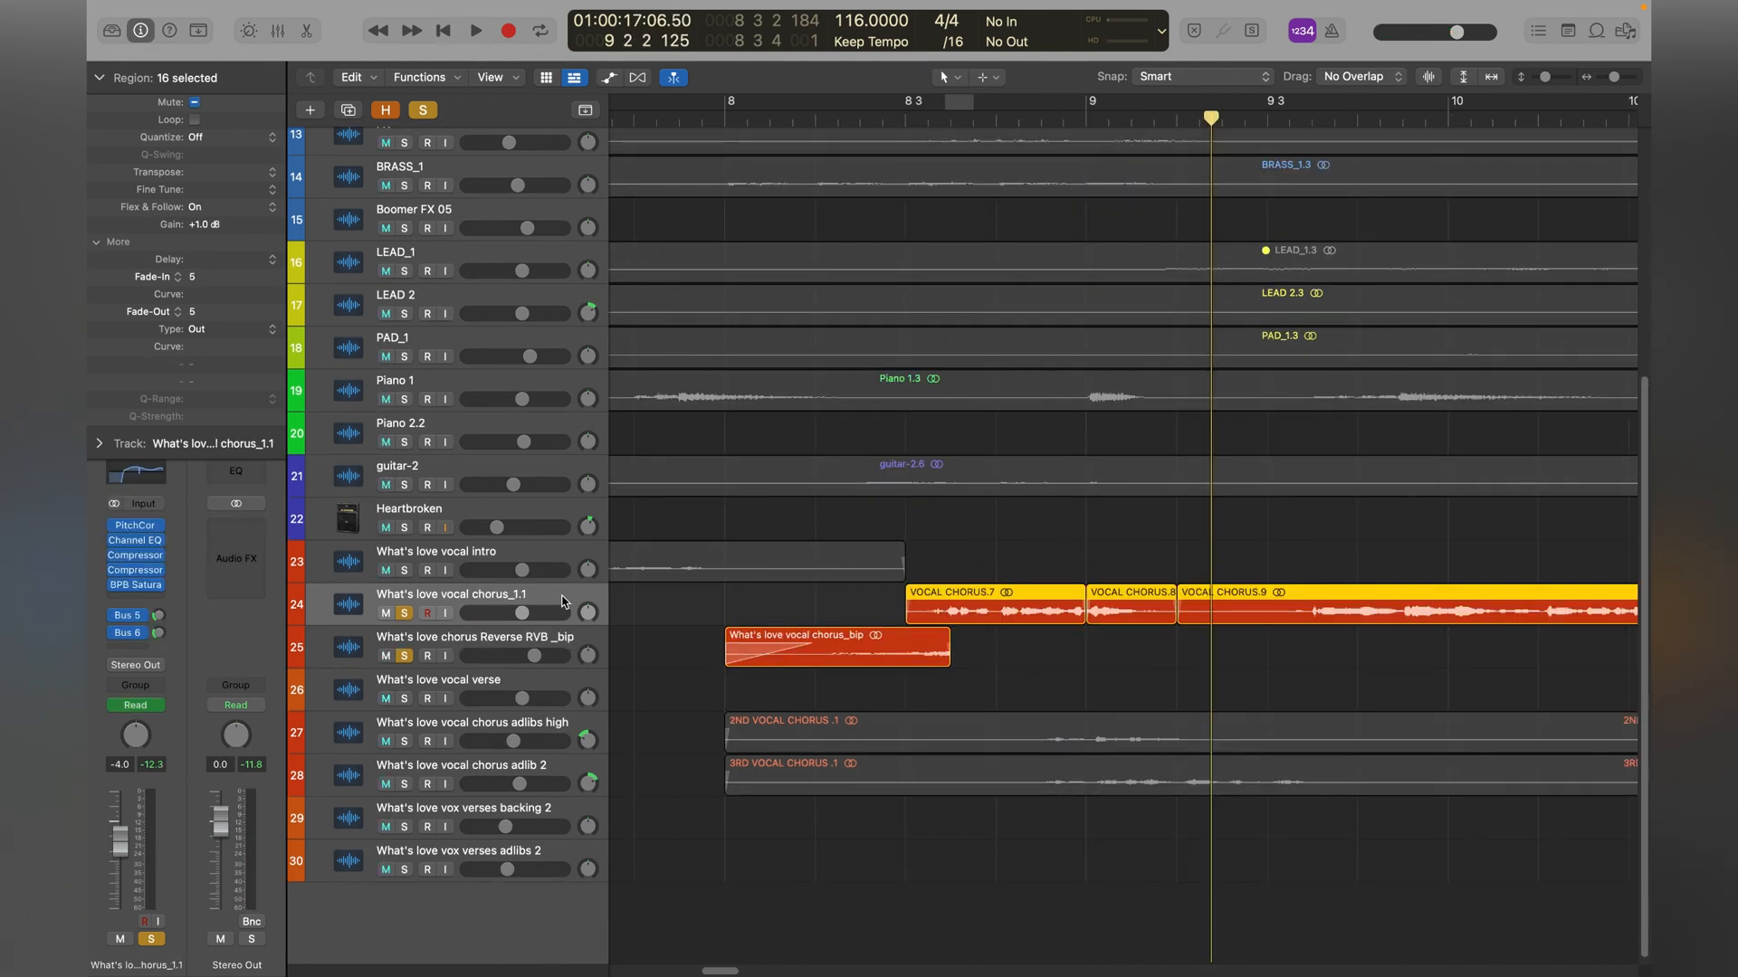
Duplicate the What's love vocal chorus_1.1 track and copy the VOCAL CHORUS.7 region onto the new track.
key("super+d")
scroll(905, 640, "up", 3)
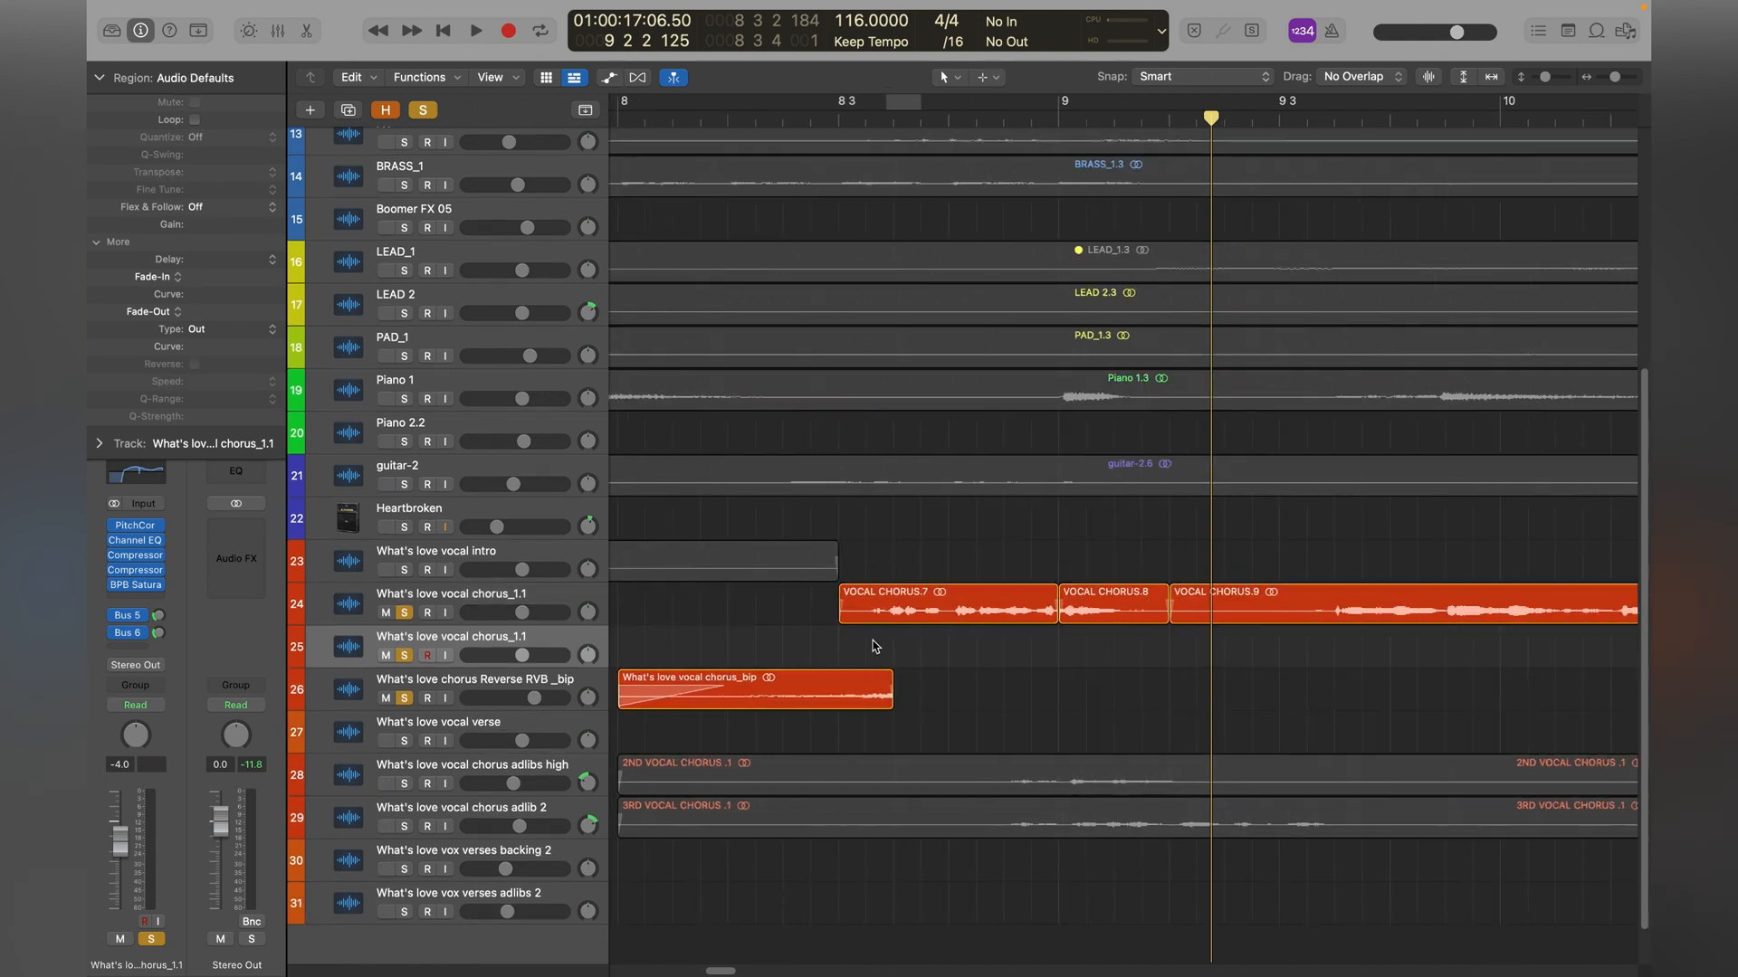
left_click_drag(992, 604, 994, 646)
scroll(1014, 691, "up", 2)
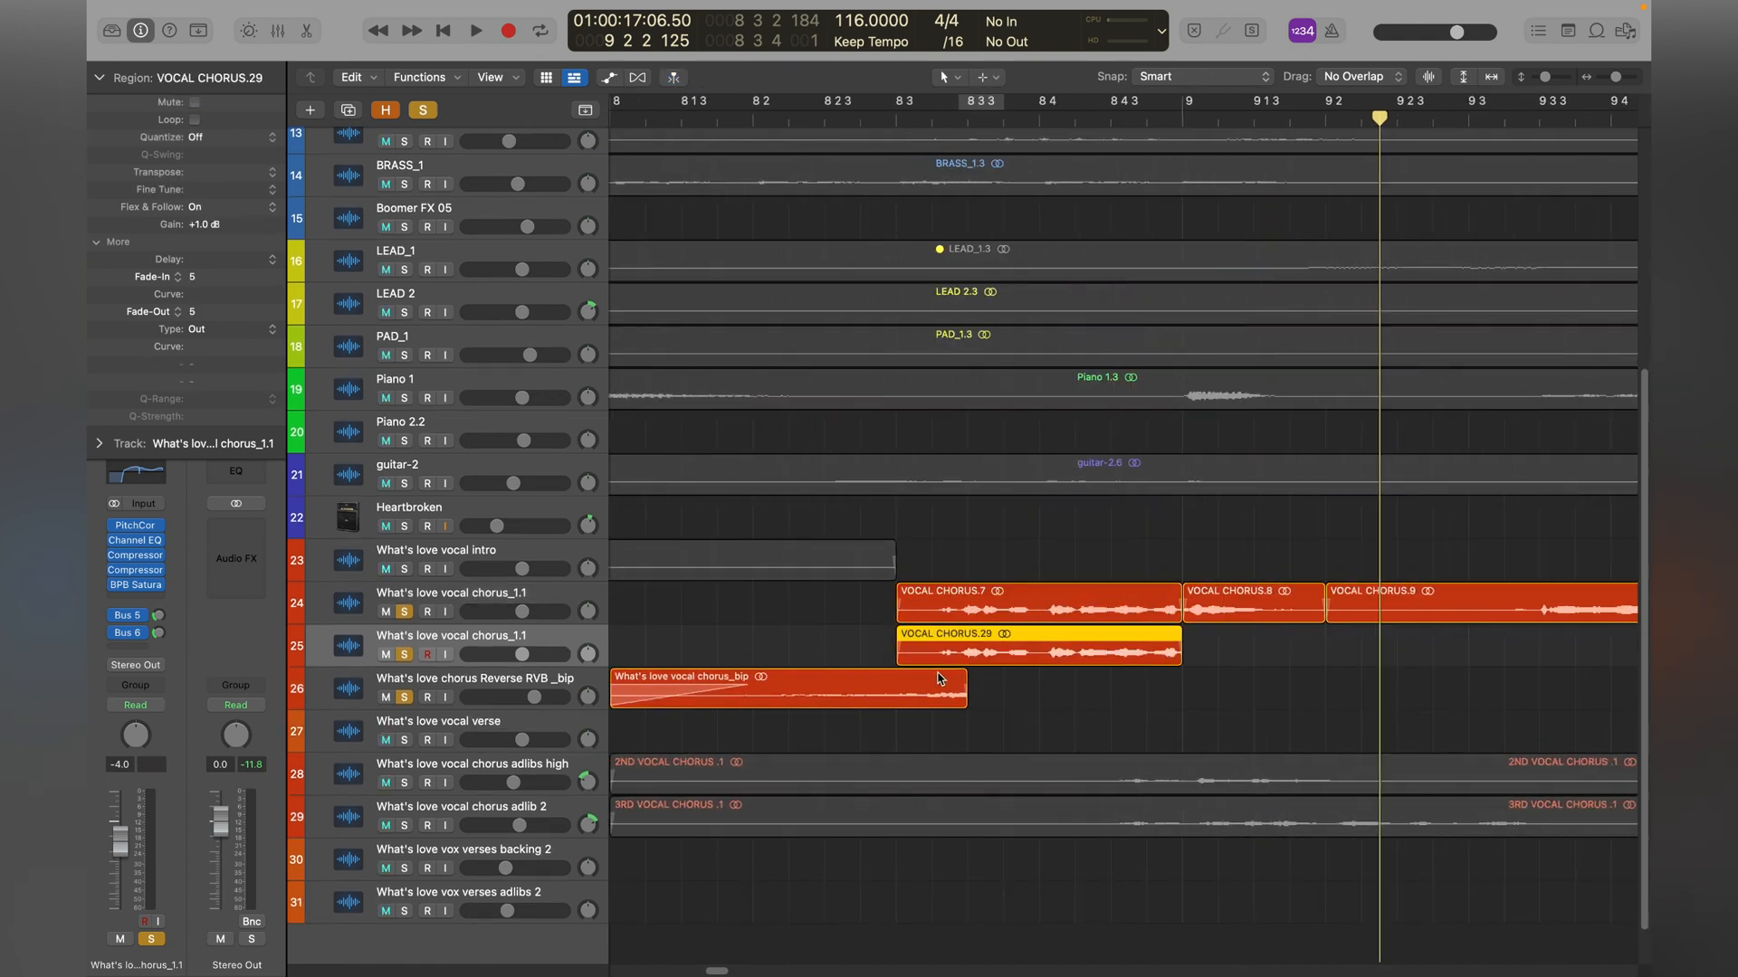
Trim both ends of the copied chorus region to a short vocal snippet around 8 3 3 and audition it soloed.
scroll(944, 658, "right", 2)
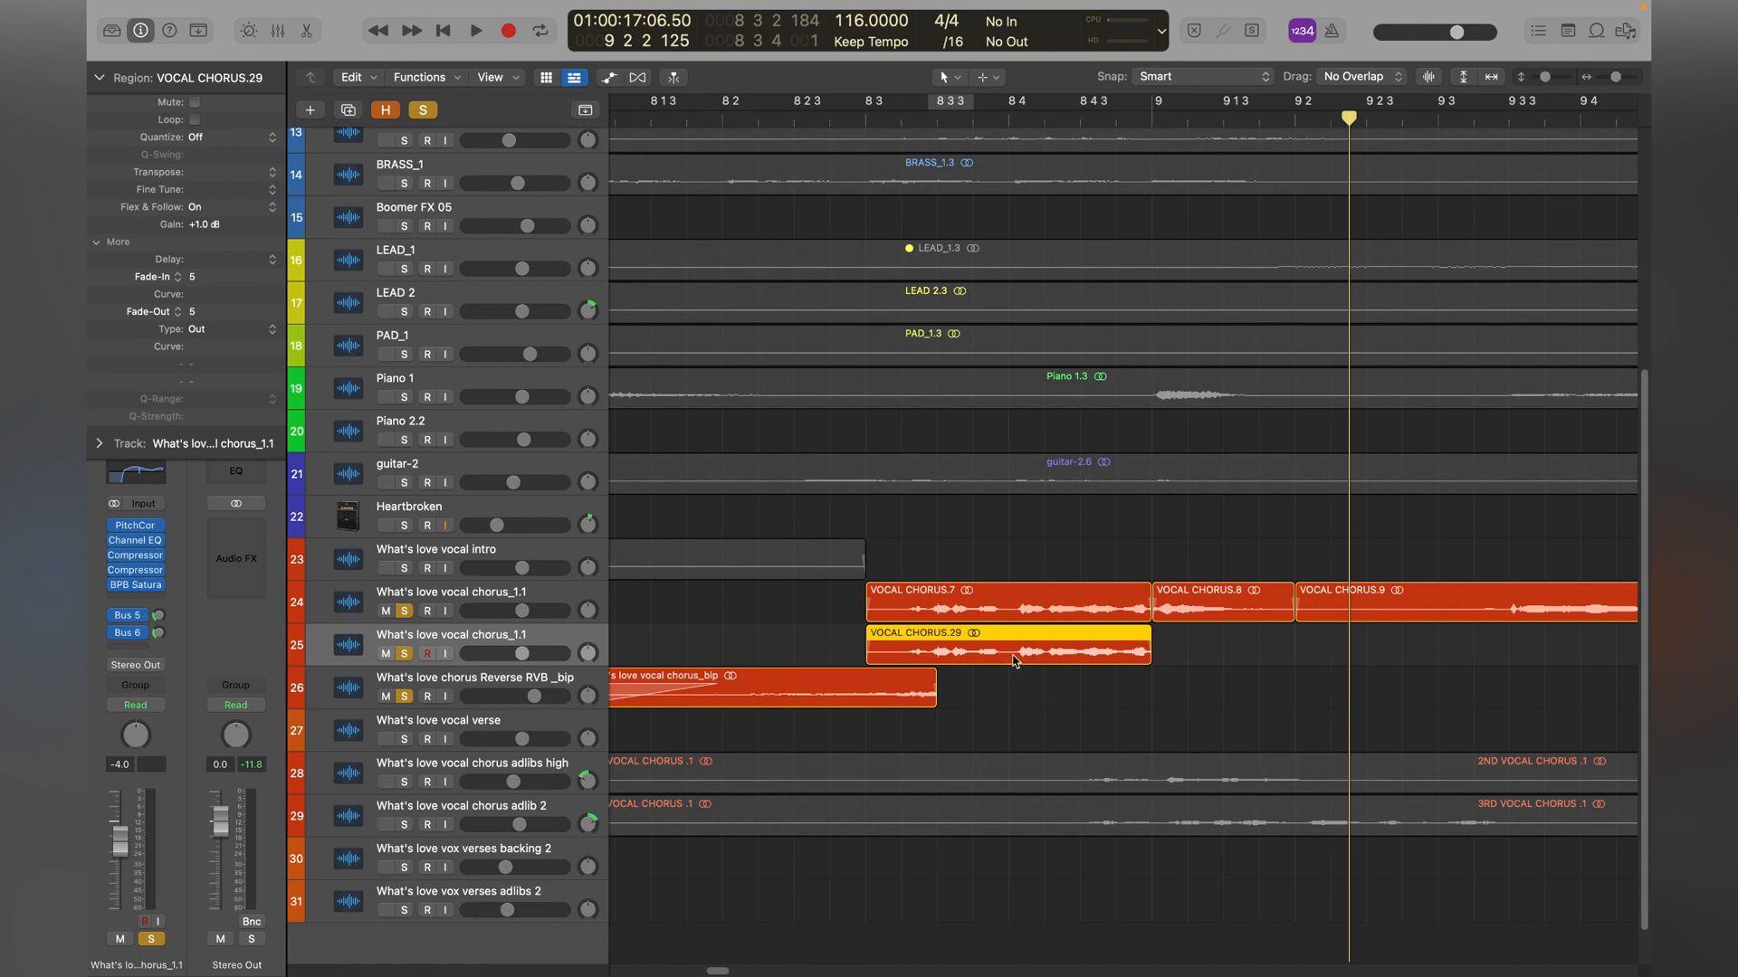
scroll(985, 731, "up", 1)
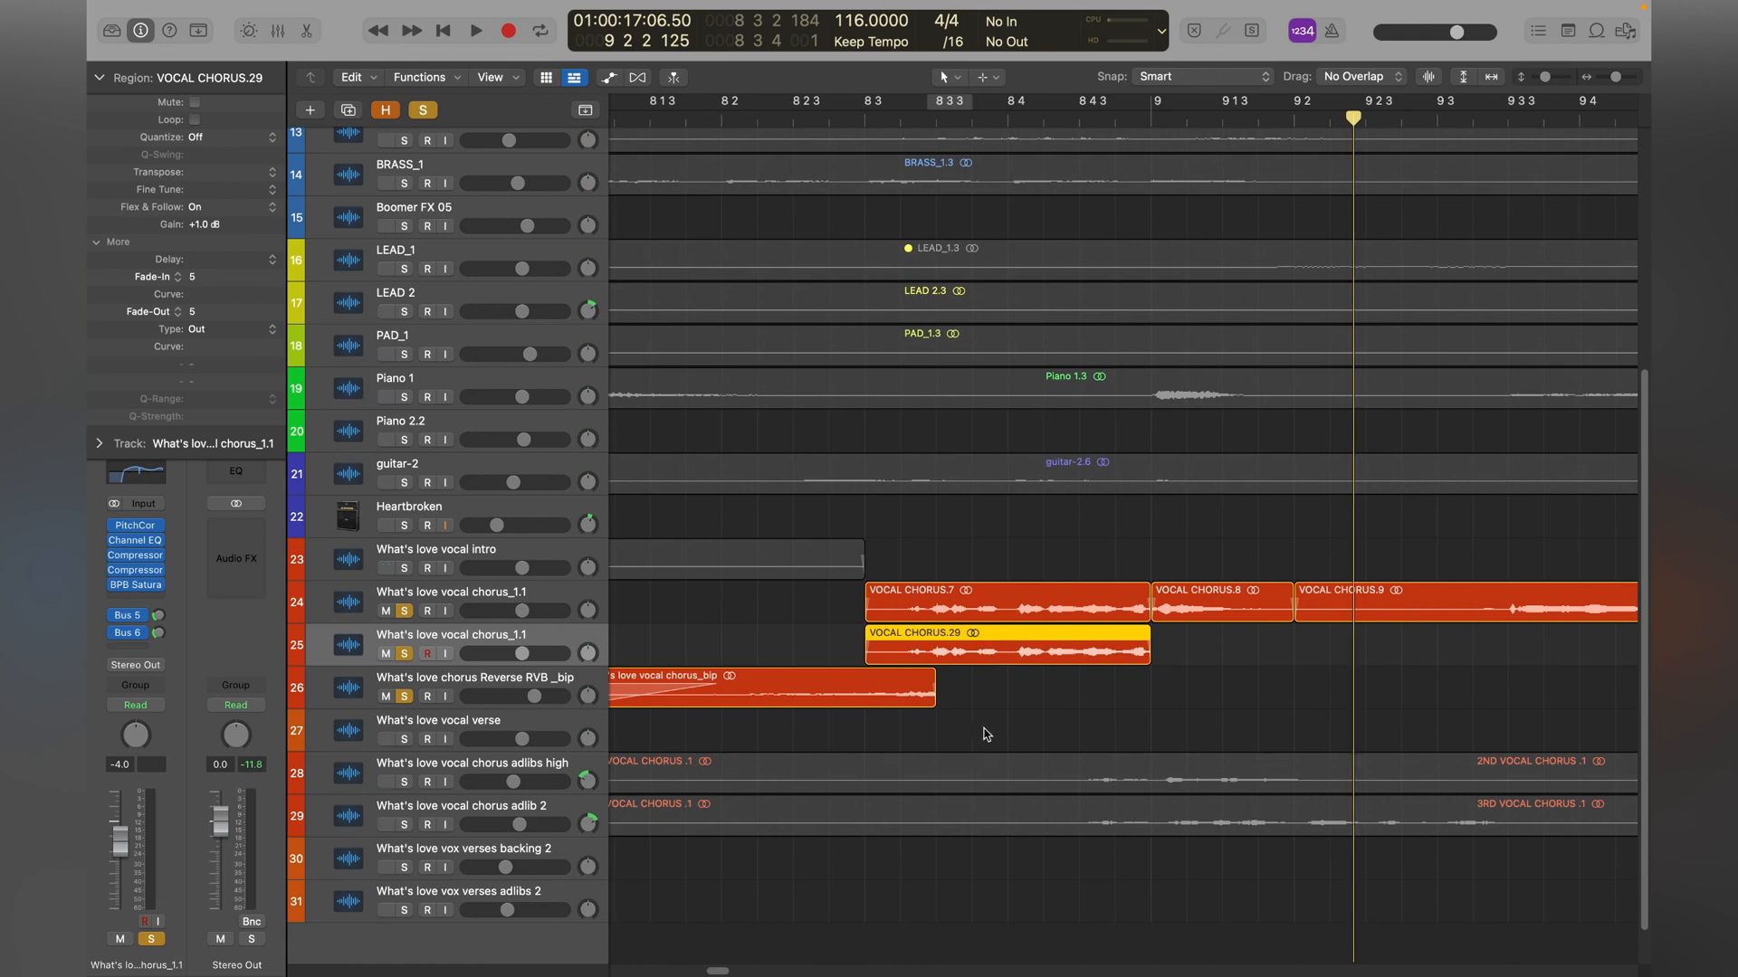
left_click_drag(863, 658, 935, 665)
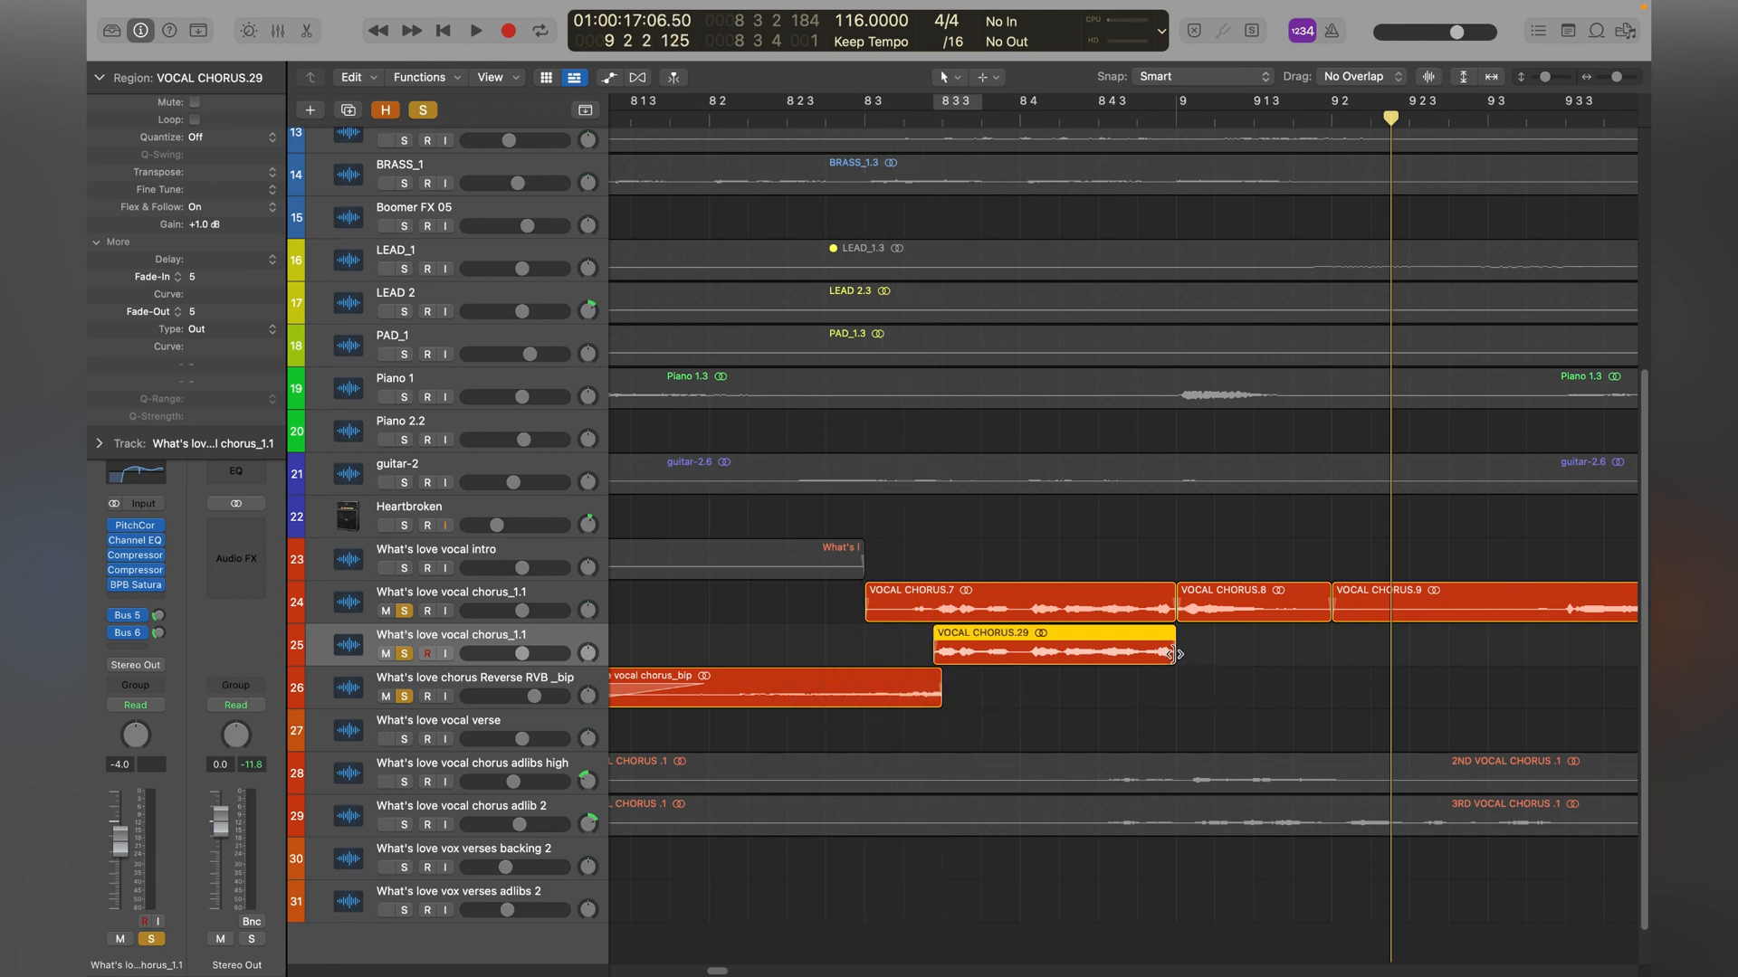
left_click_drag(1174, 659, 980, 680)
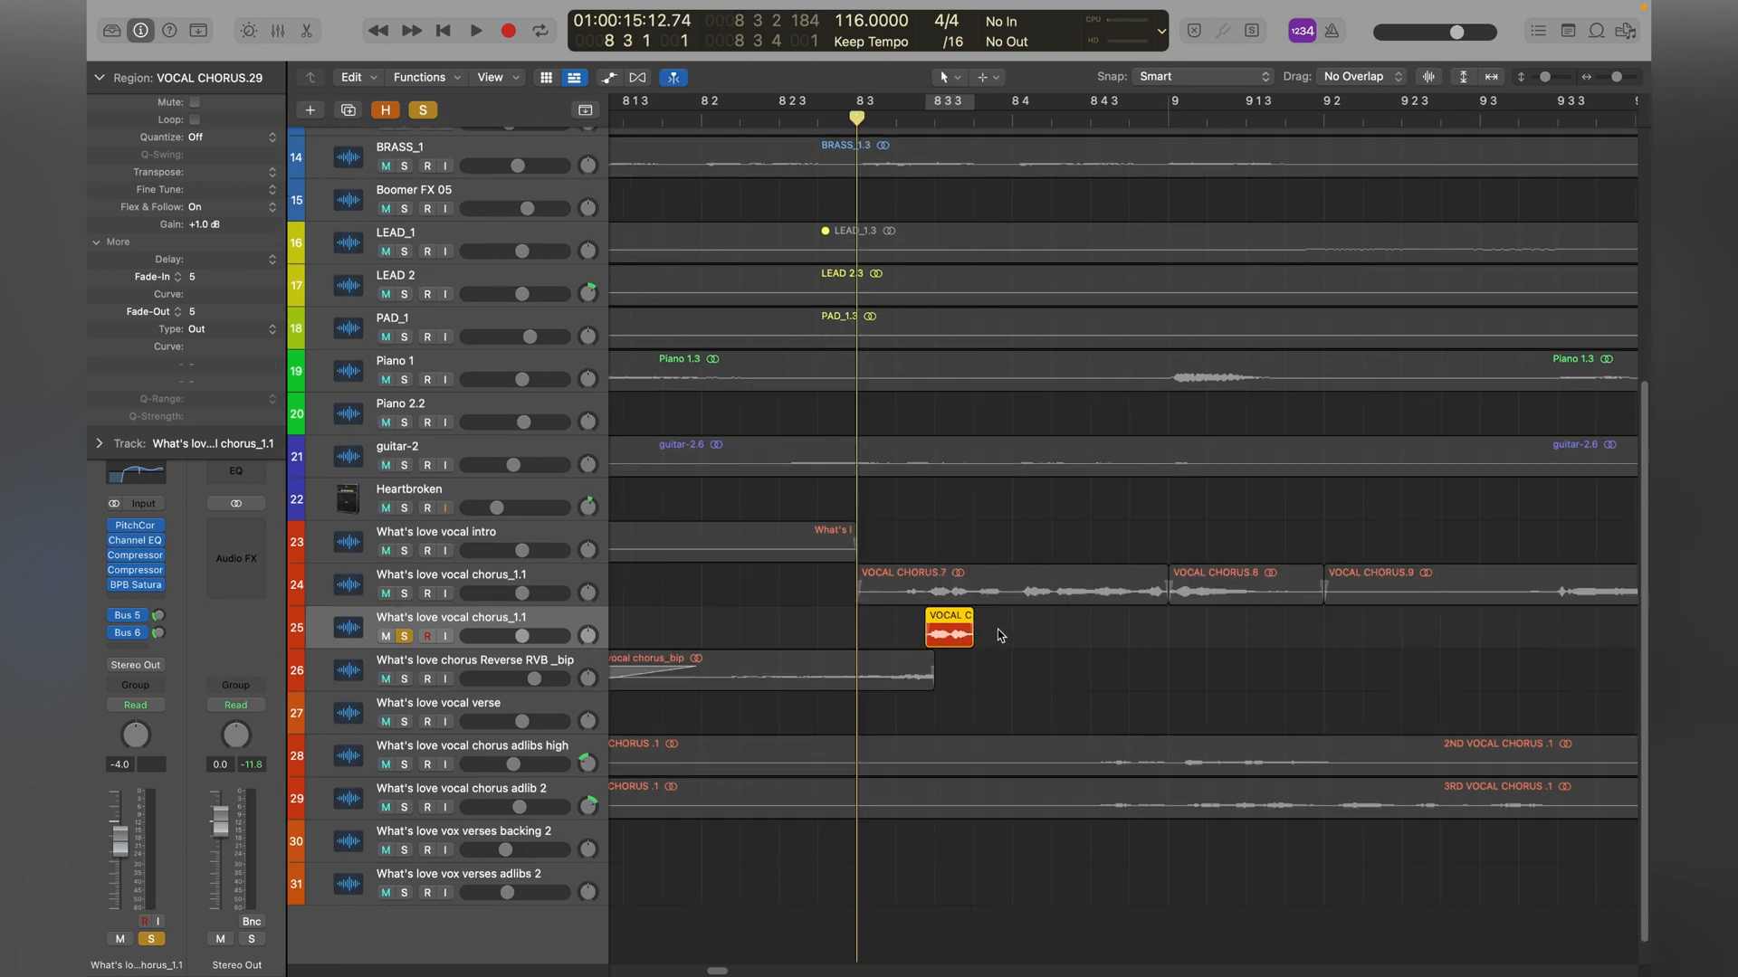
key("space")
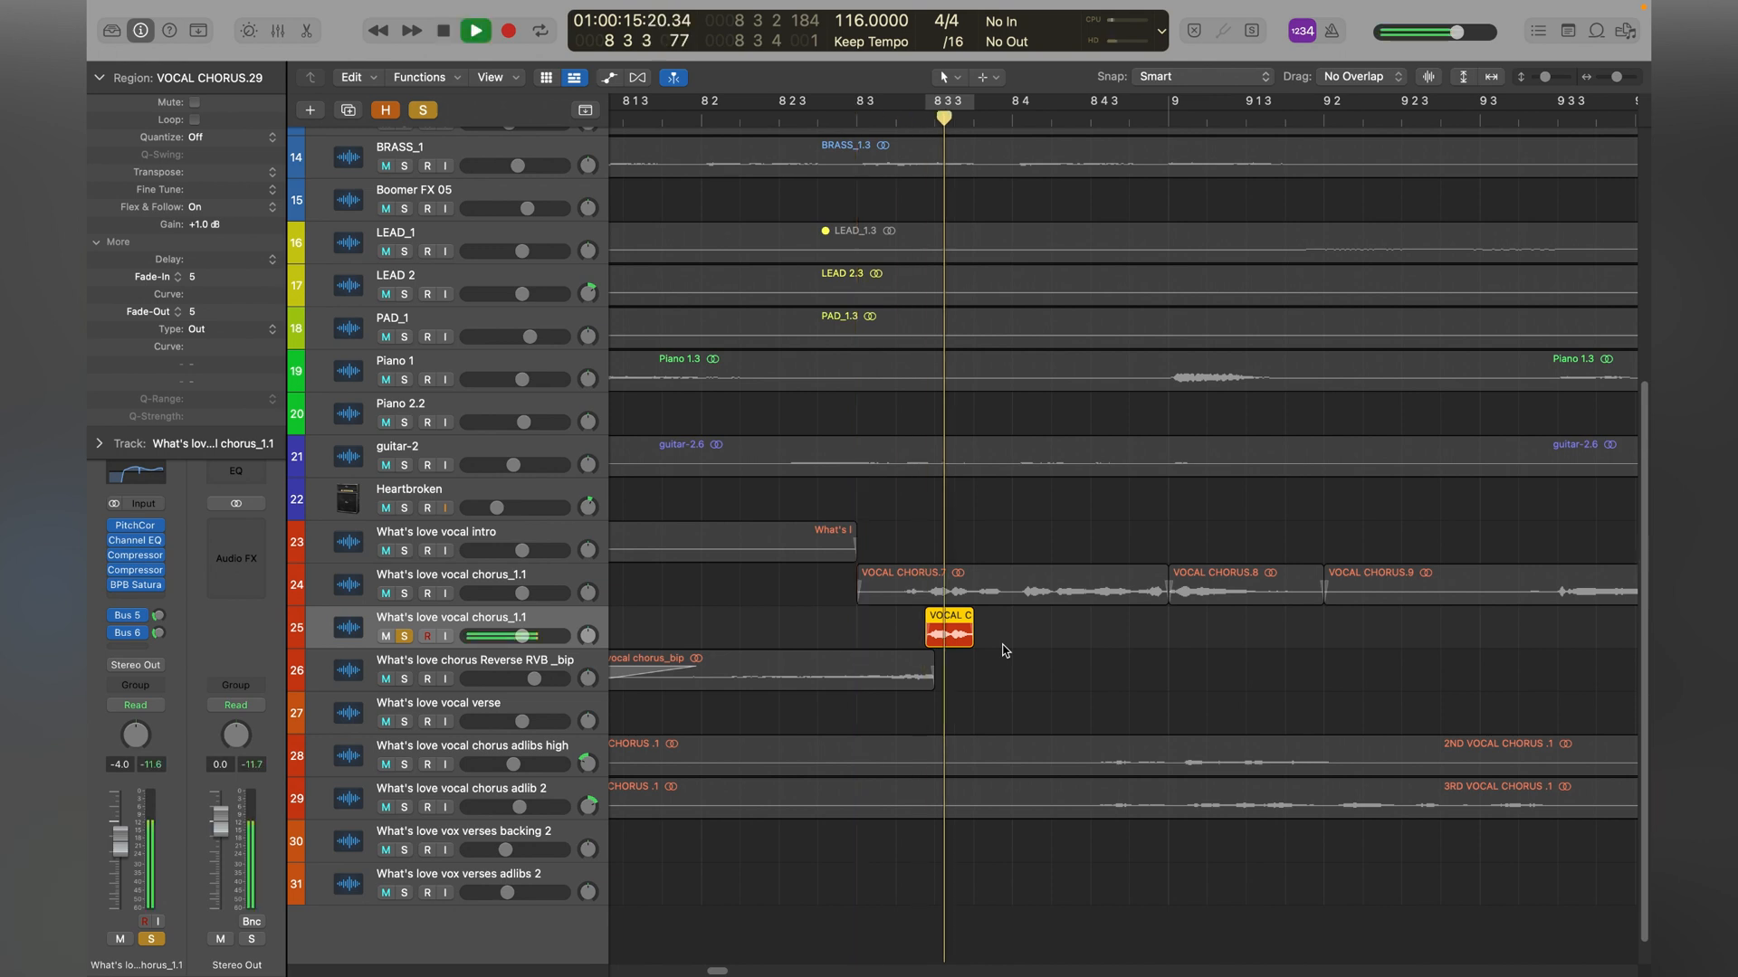
key("space")
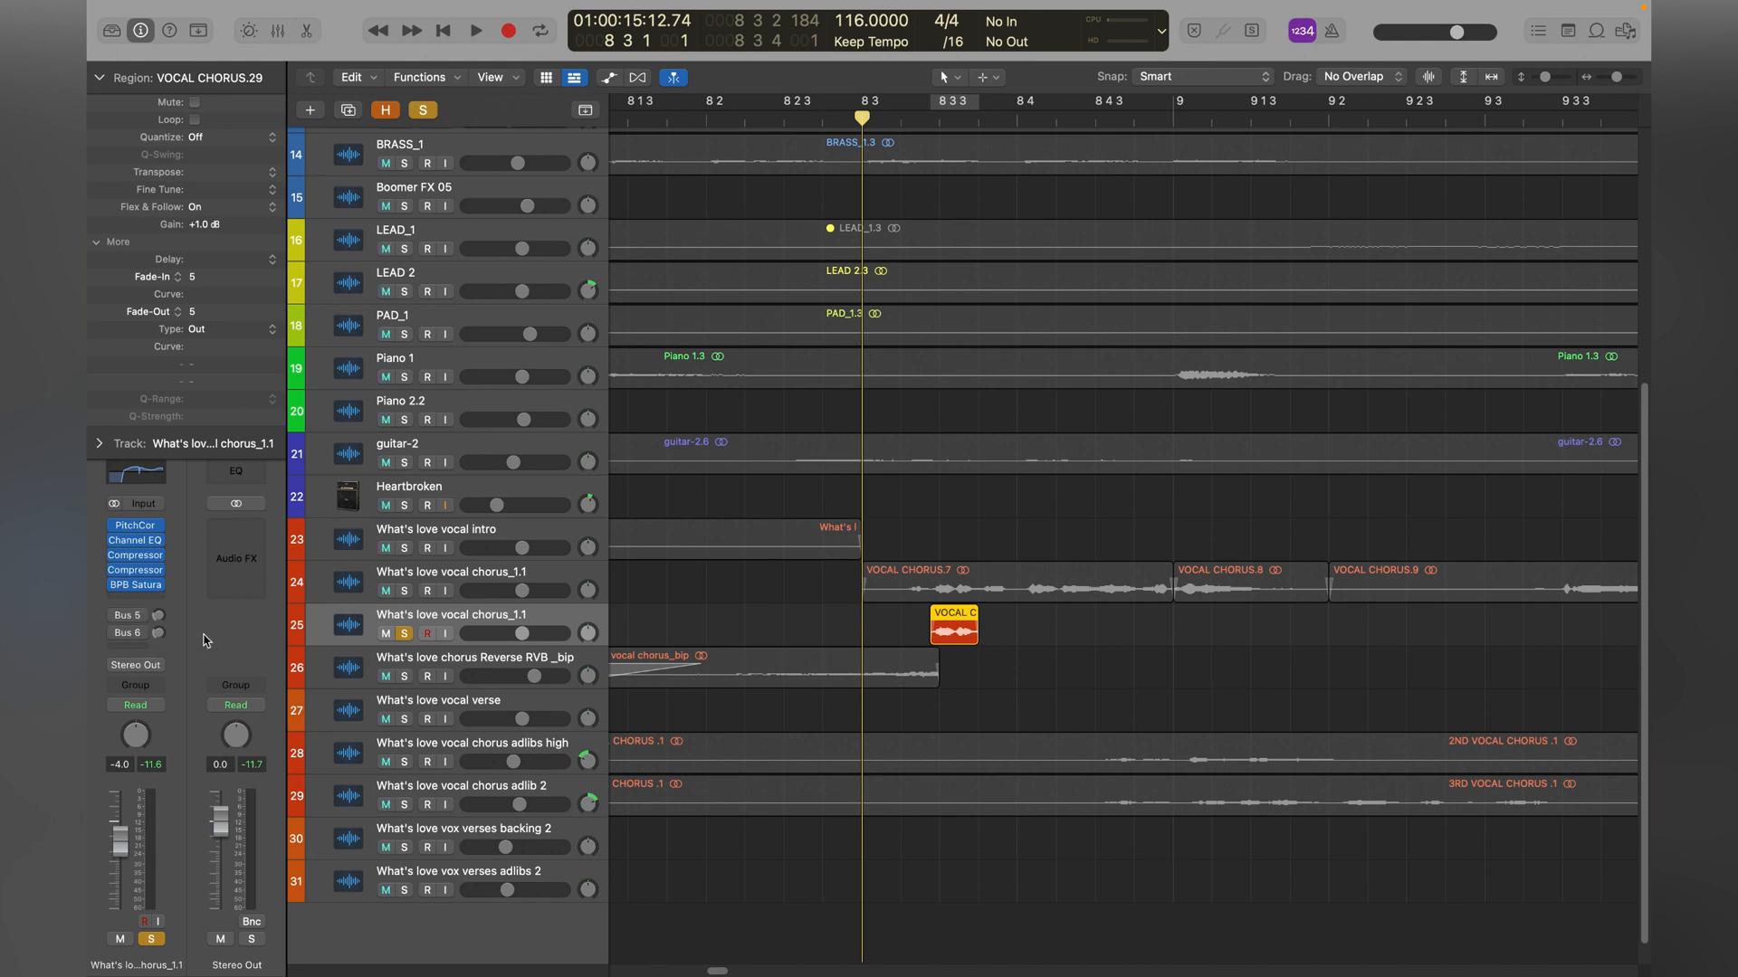
Insert Space Designer on the duplicated track with the 02.3s R&B Plate preset and 250% size, lowering Dry and raising Wet.
left_click(154, 600)
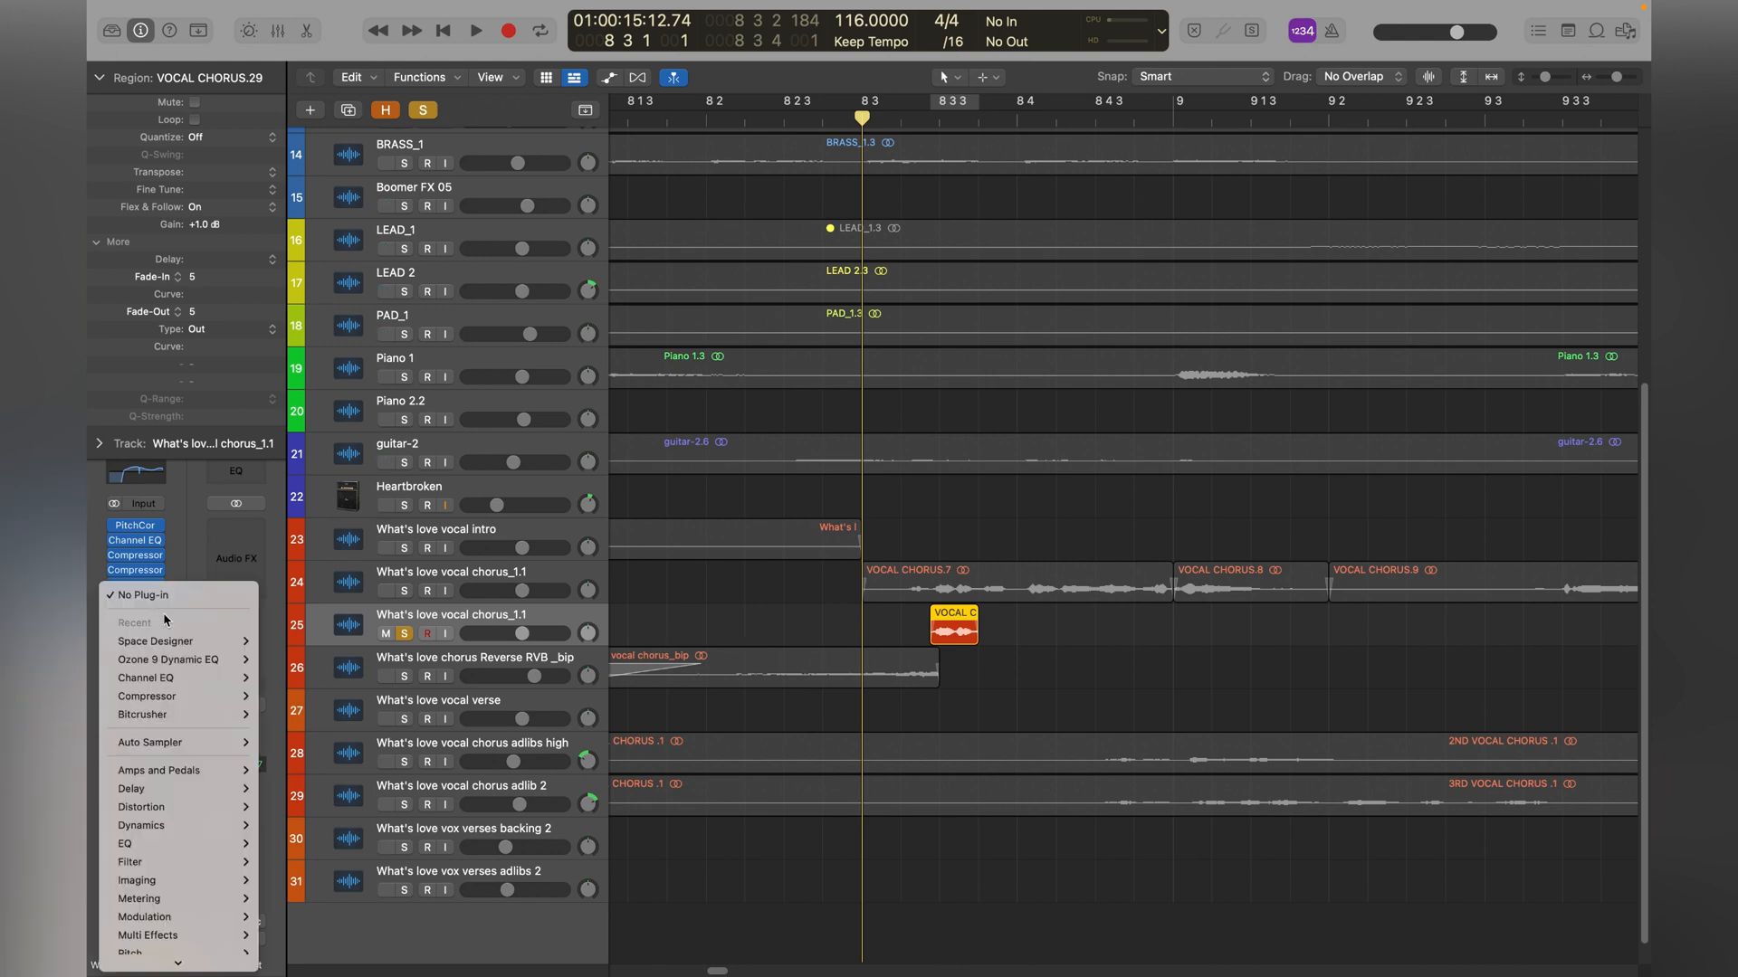
mouse_move(181, 640)
left_click(269, 642)
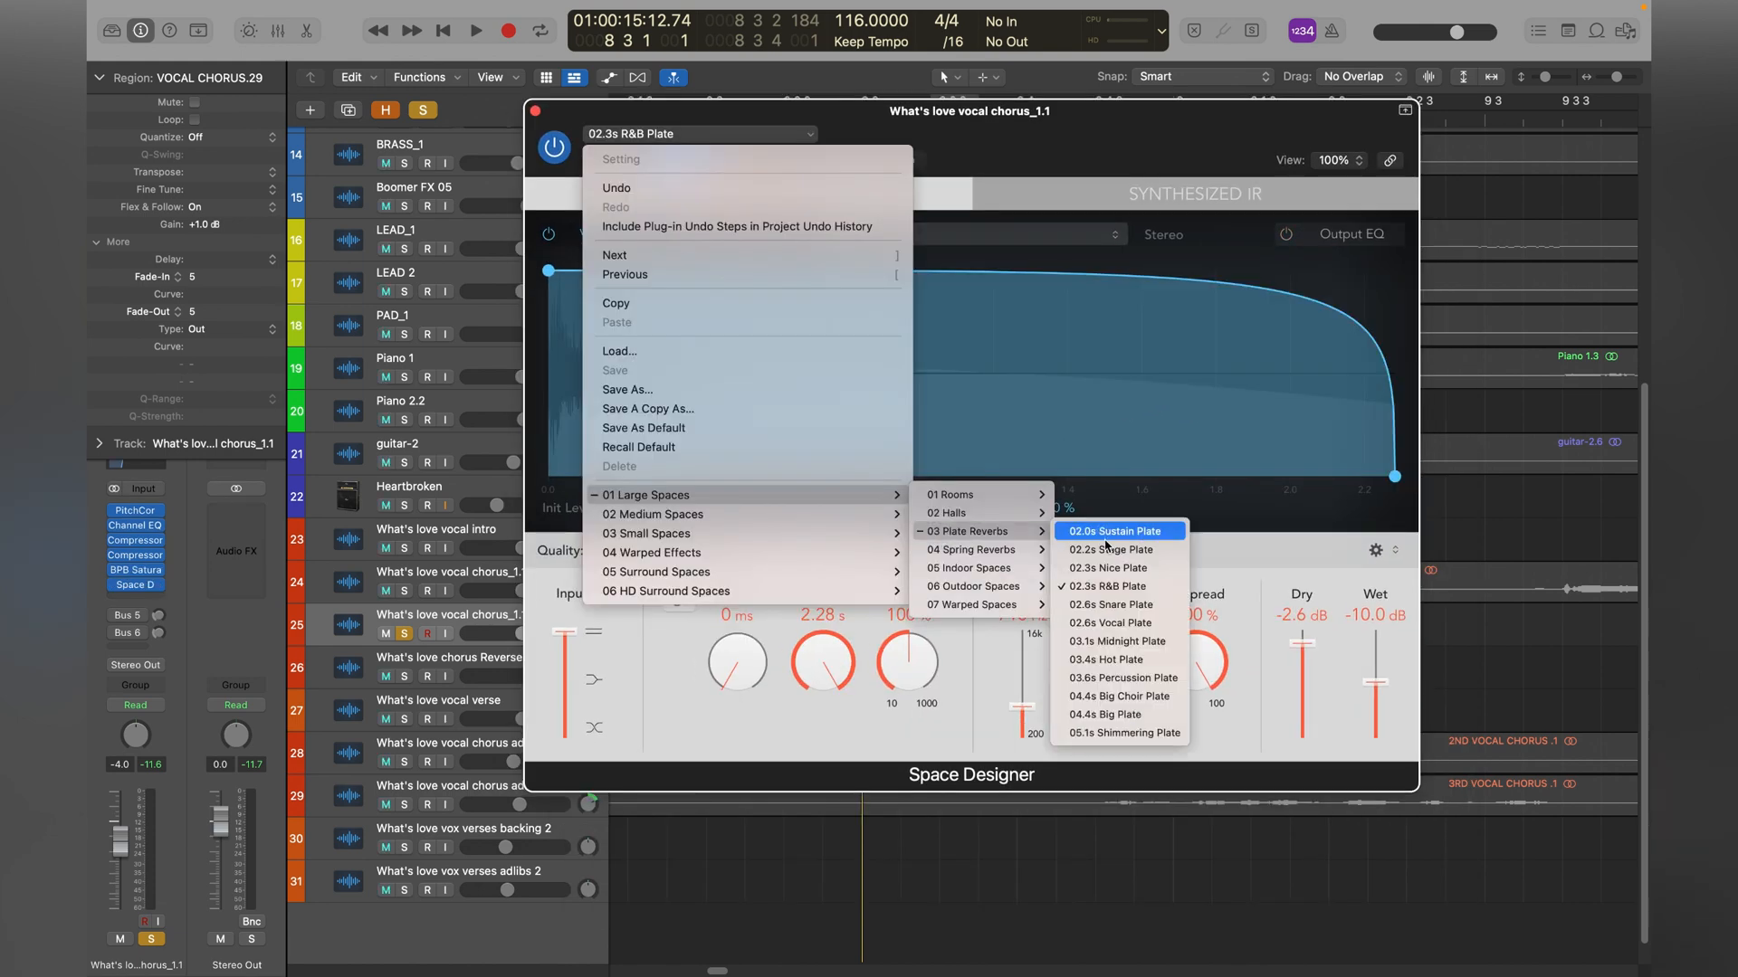
left_click(1106, 586)
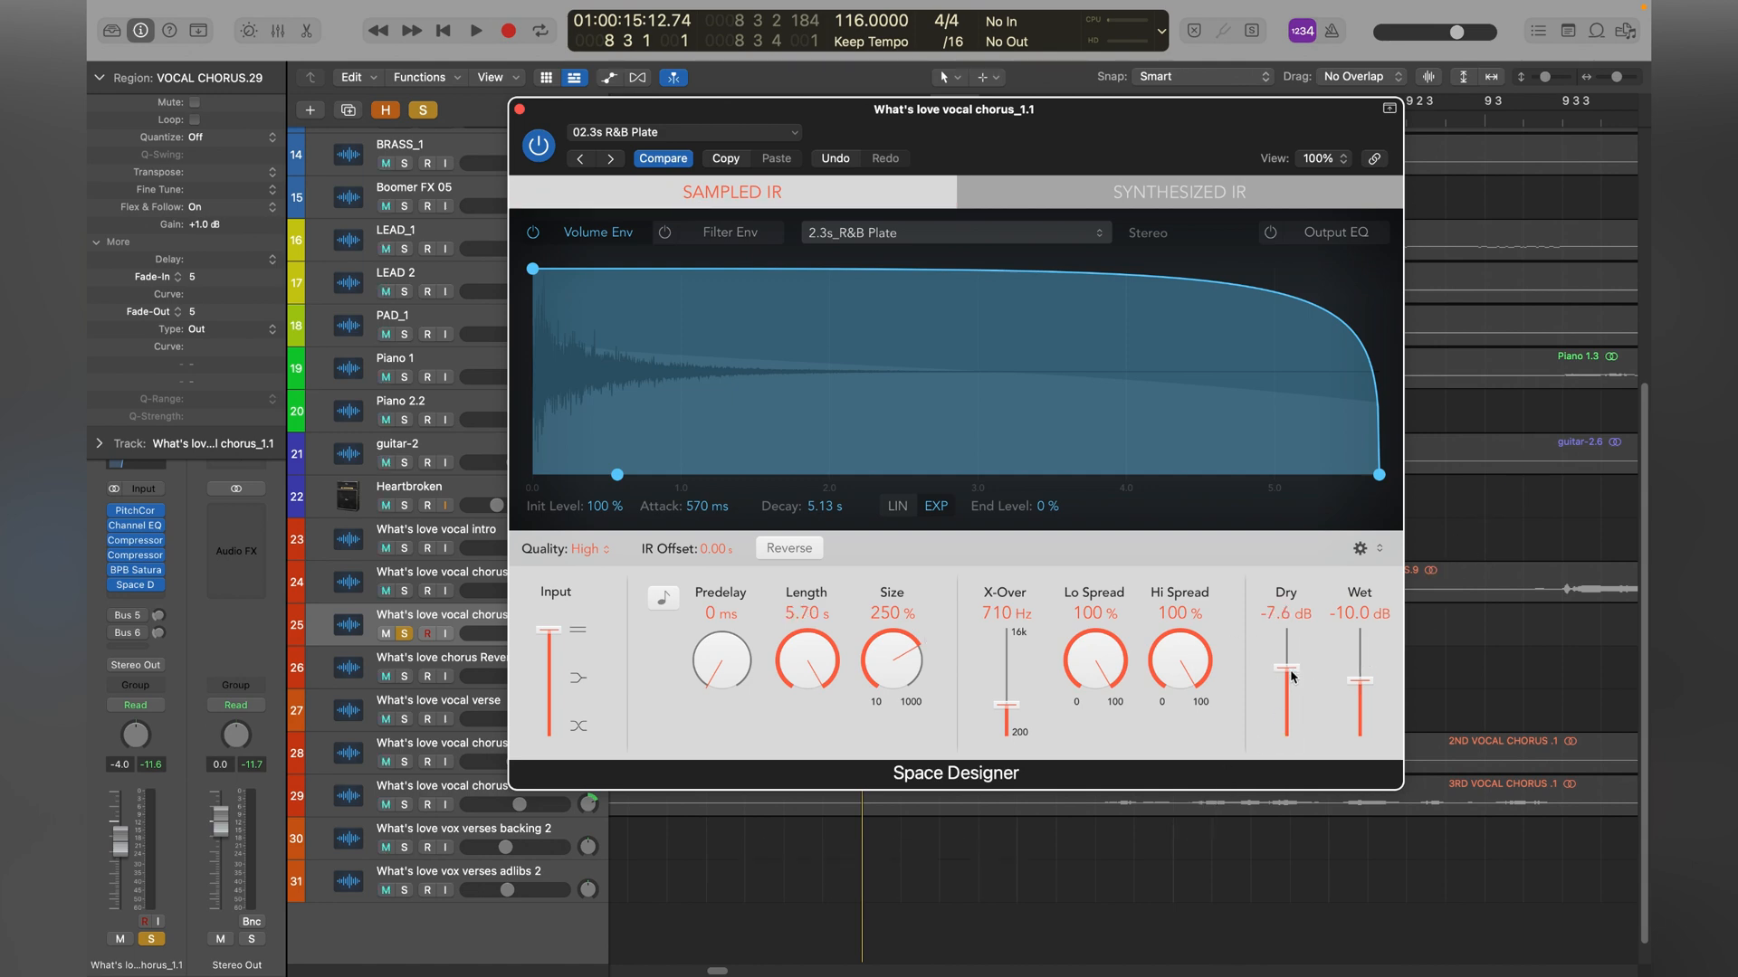
left_click_drag(1286, 642, 1292, 726)
left_click_drag(1360, 680, 1372, 657)
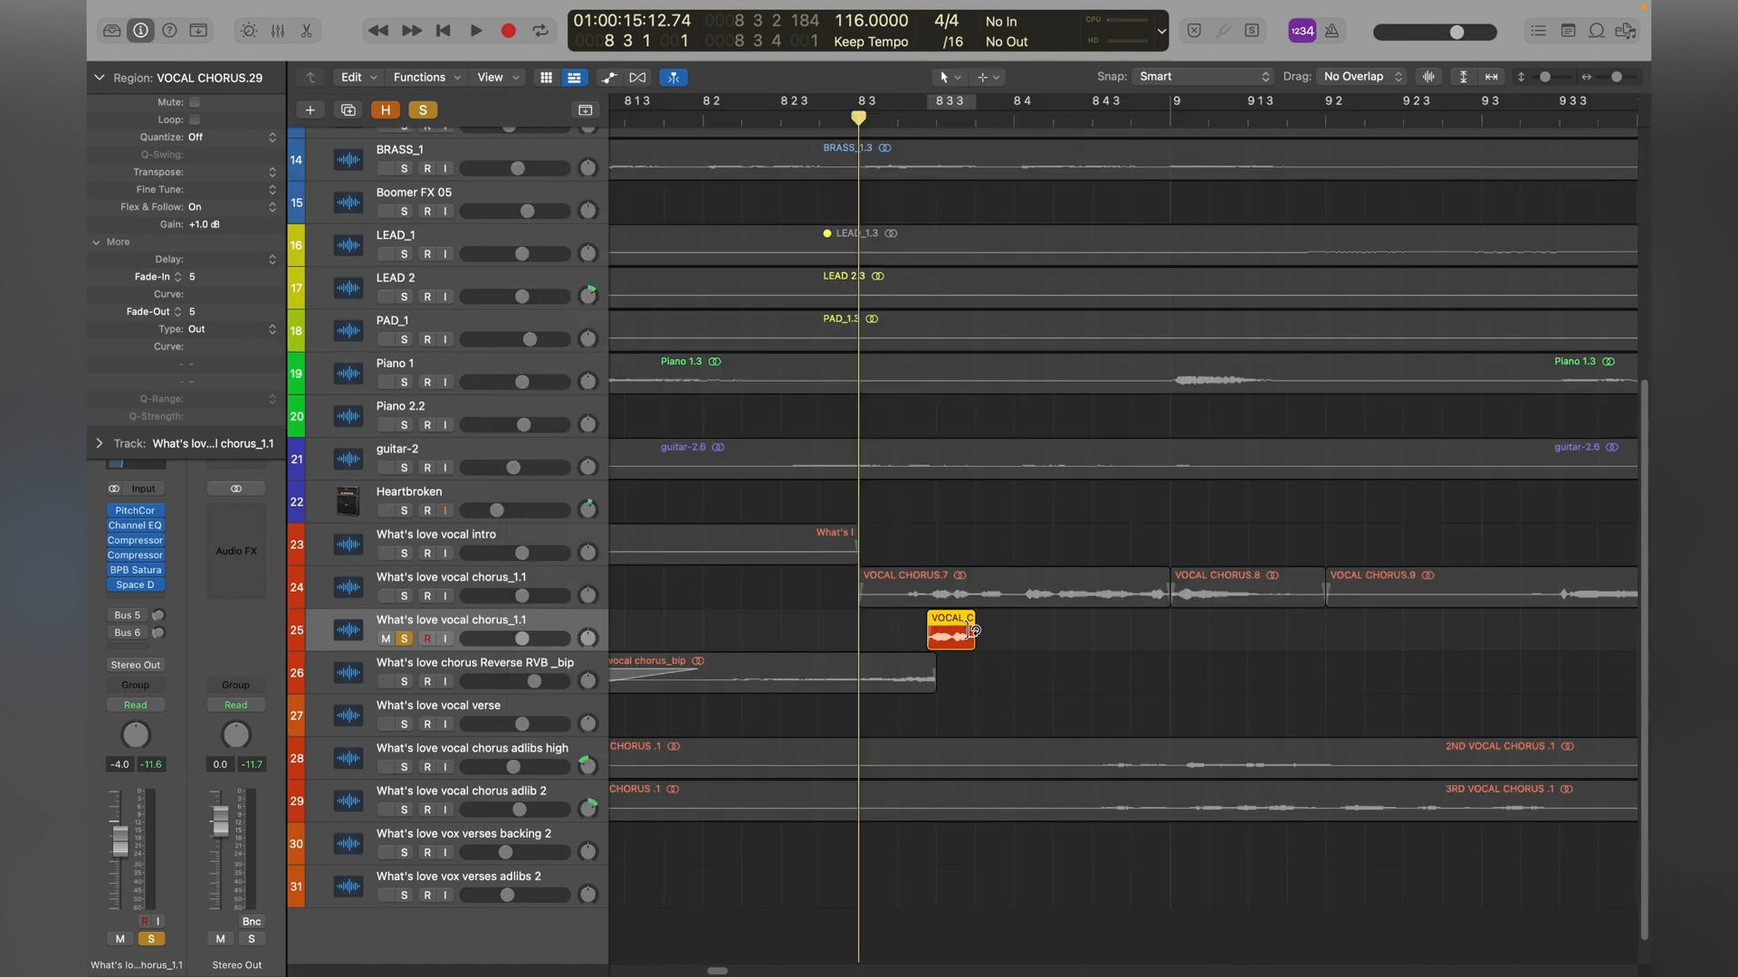
Set the cycle range to match the trimmed vocal snippet on the duplicated track.
left_click_drag(992, 625, 959, 632)
key("super+u")
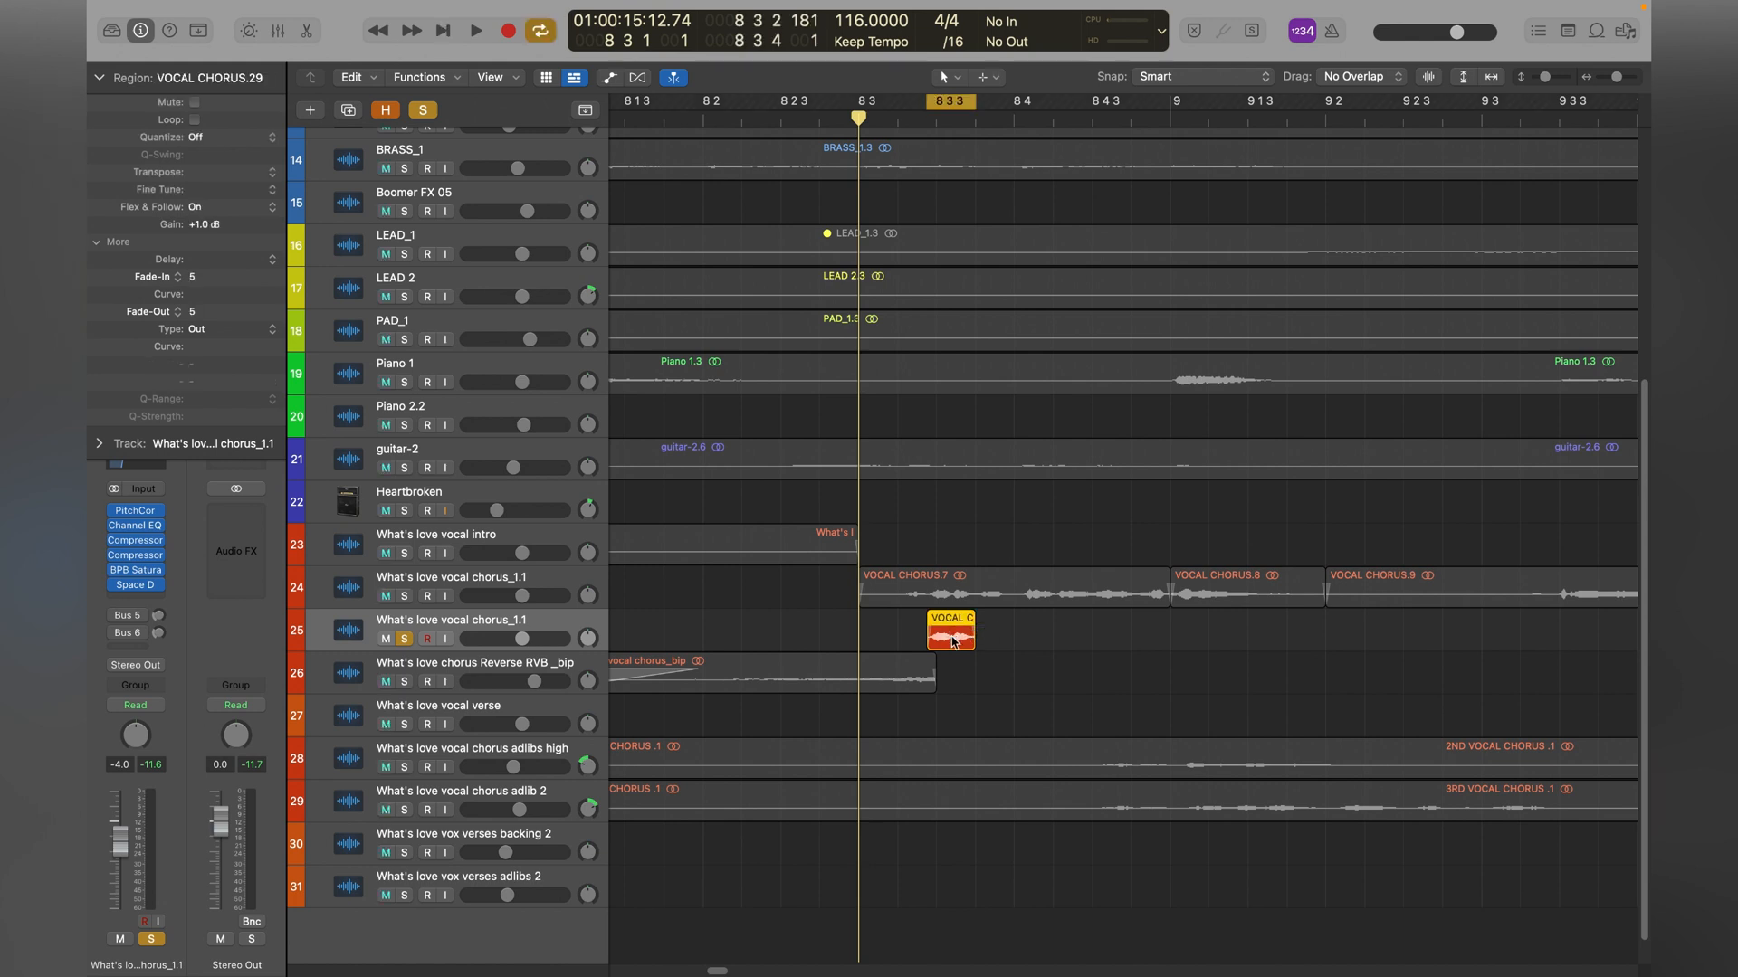
Bounce the trimmed vocal snippet in place to a new track with its audio tail, and move that track above the source snippet track.
scroll(954, 640, "right", 1)
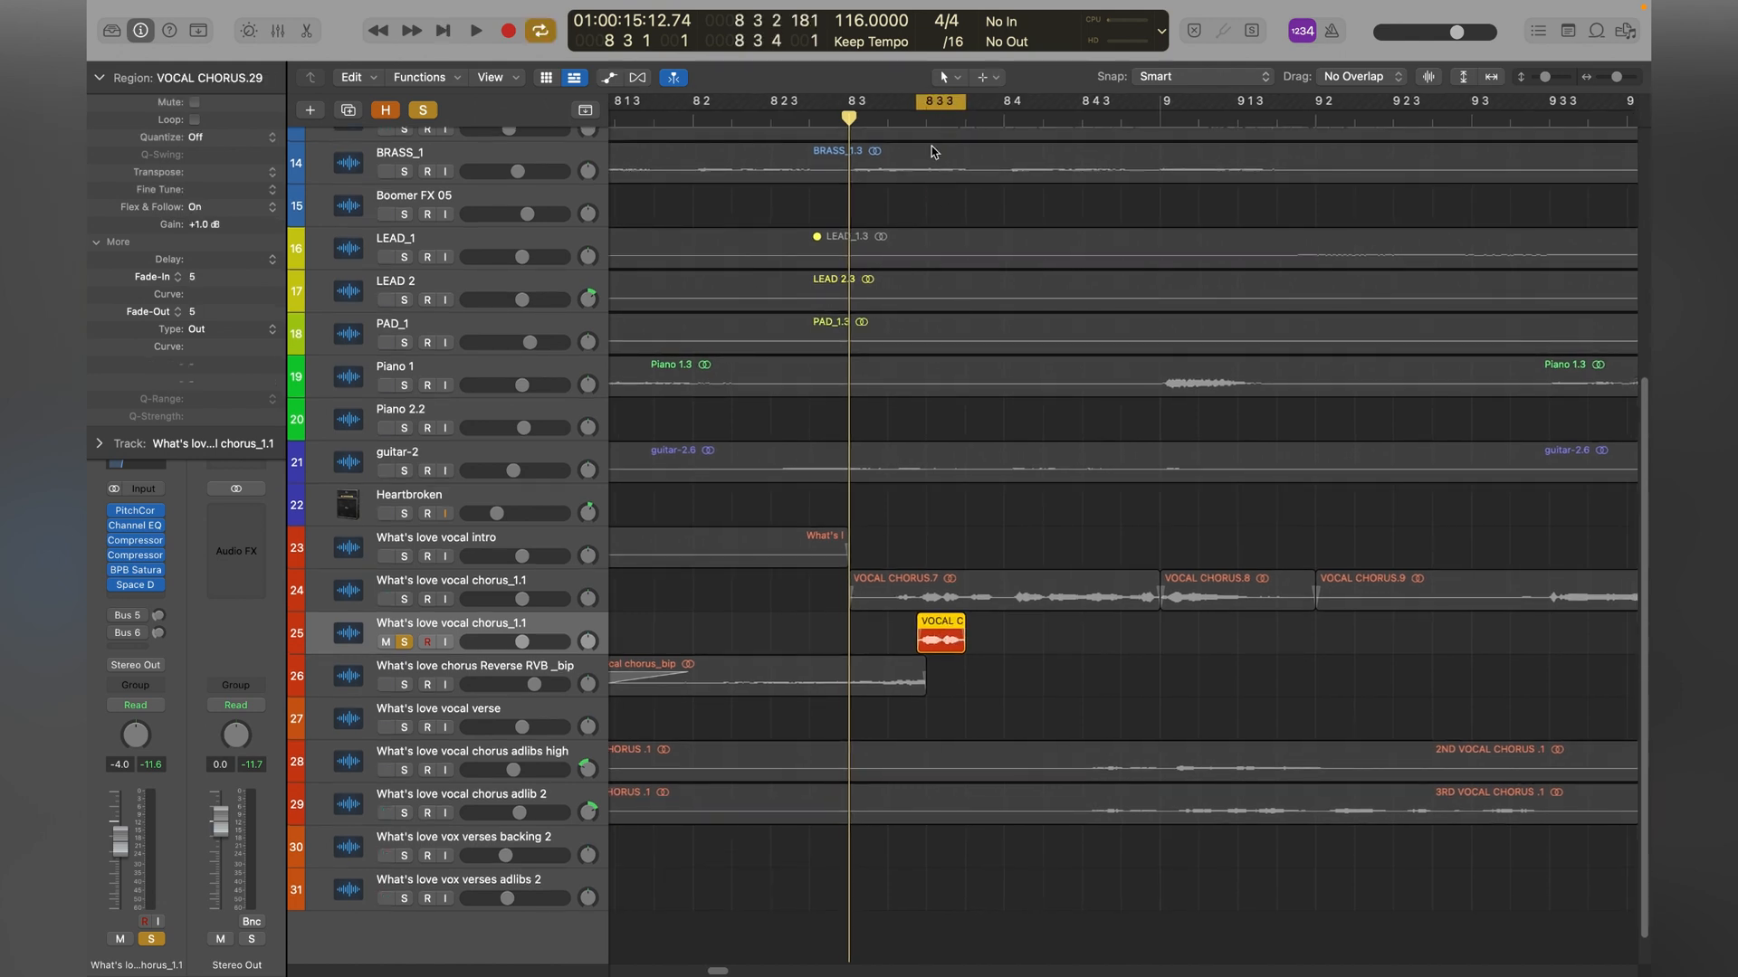
right_click(940, 636)
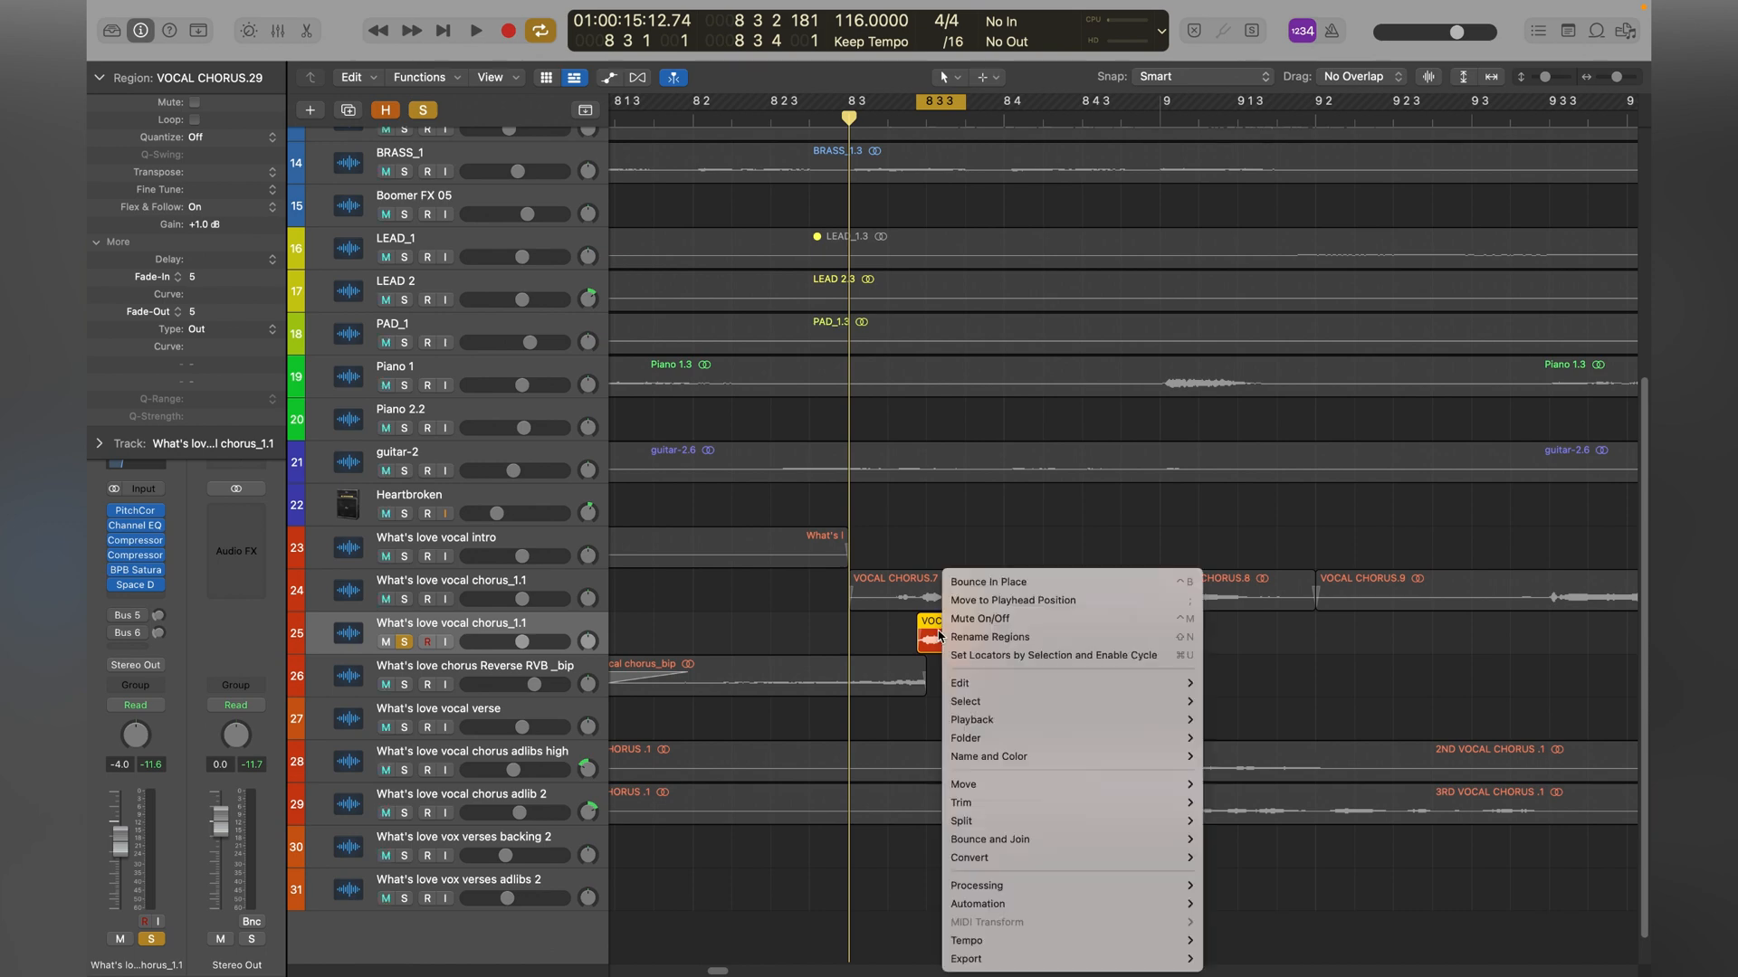
left_click(988, 582)
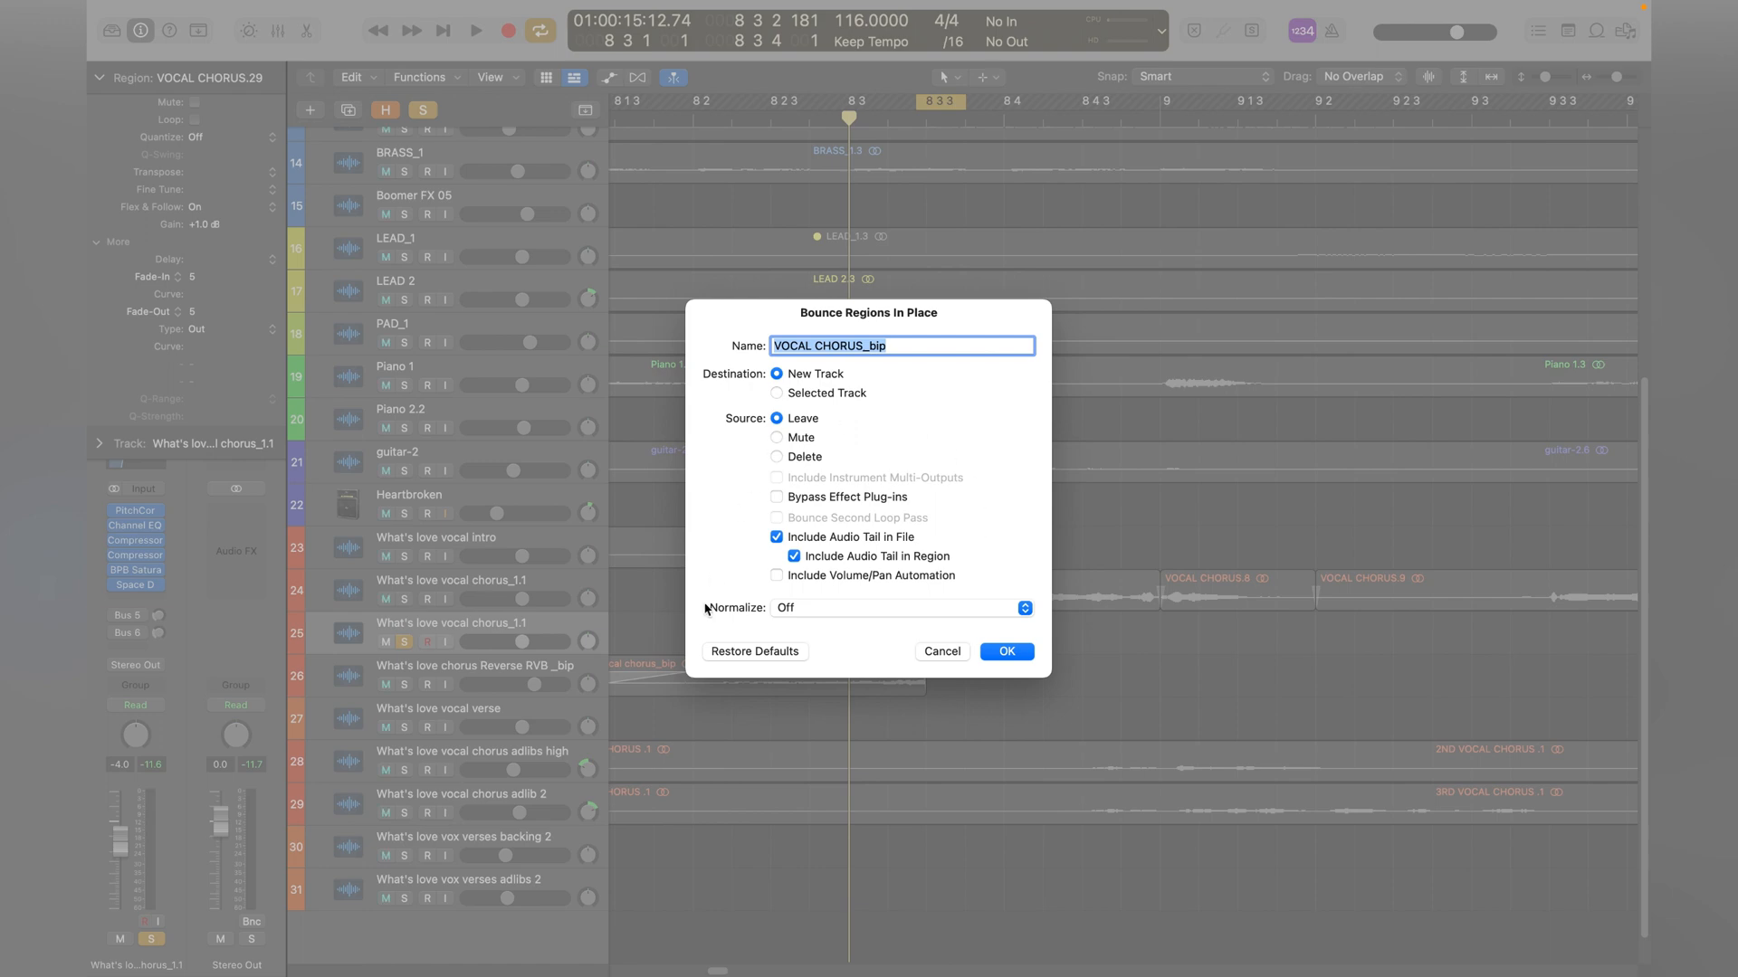
key("Return")
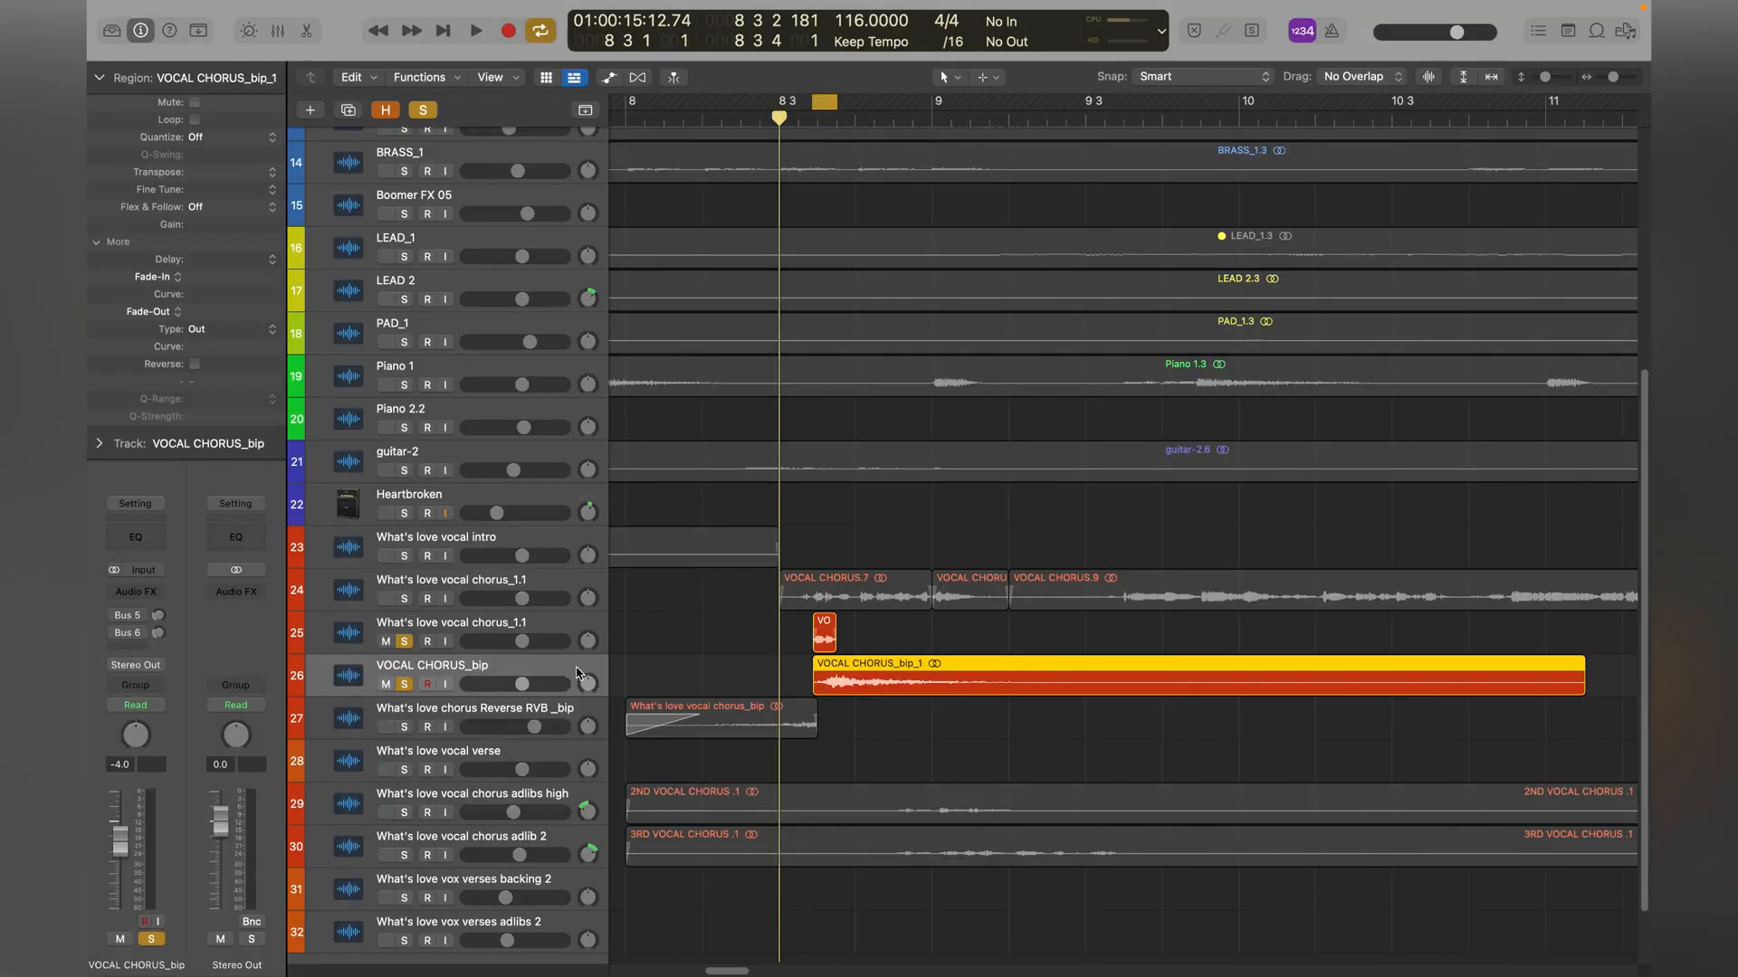
left_click_drag(568, 673, 571, 629)
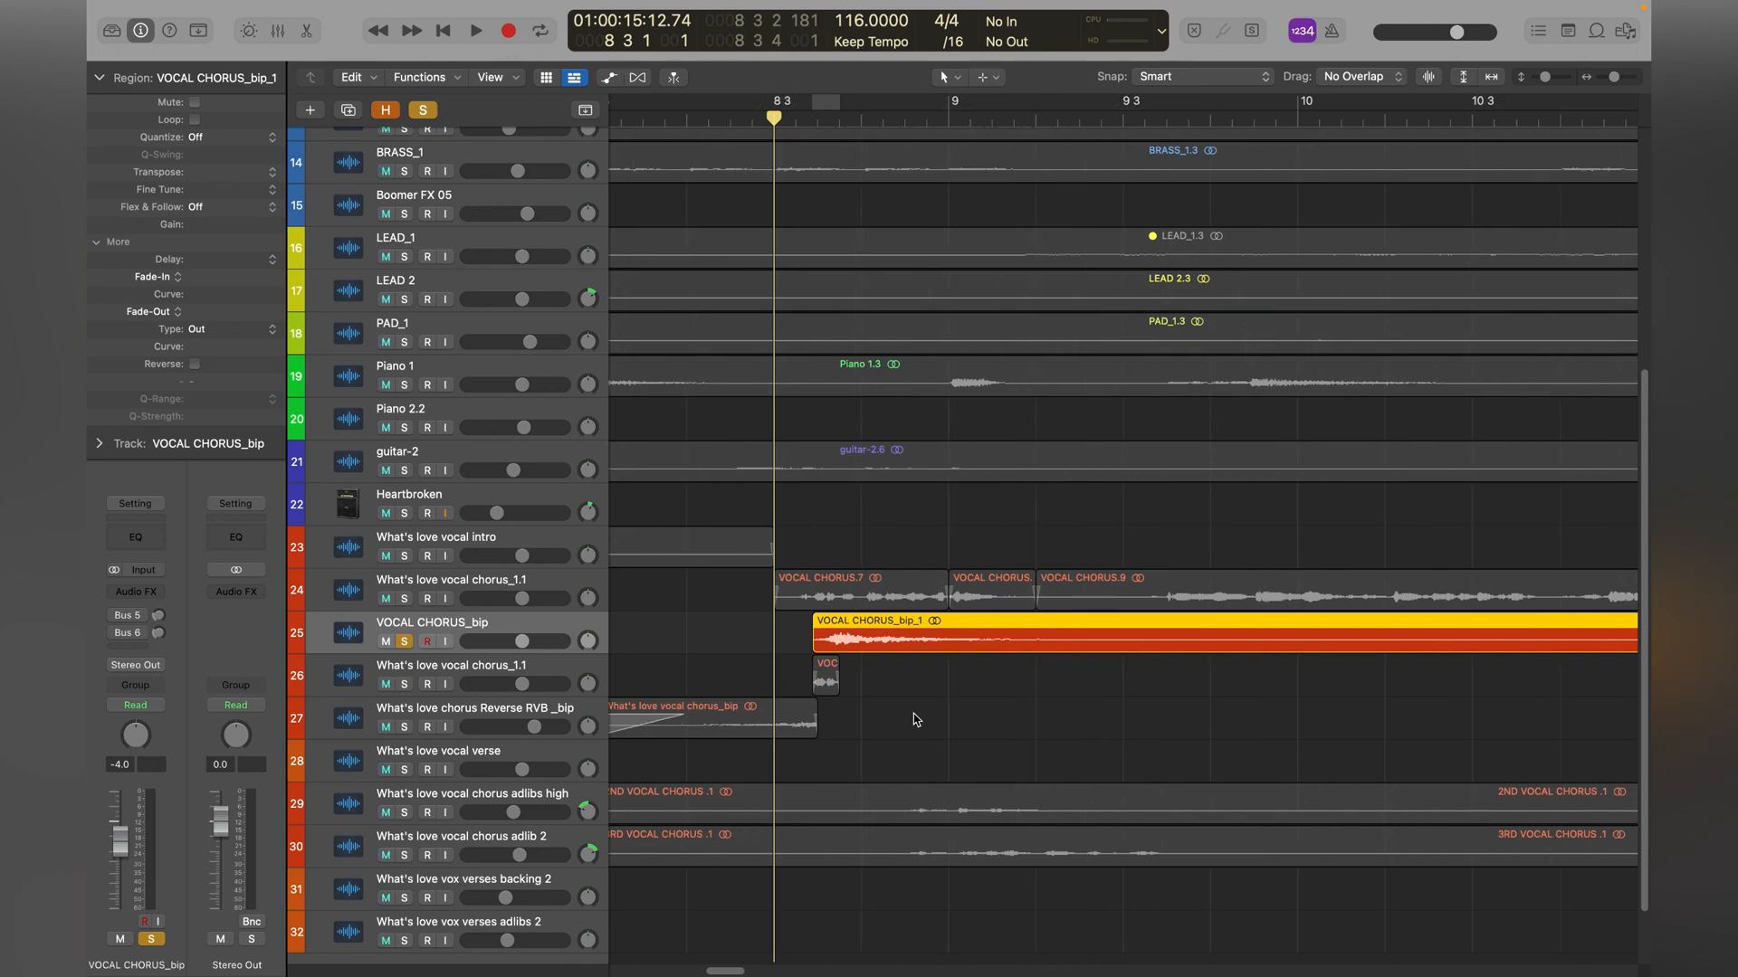
Audition the bounced VOCAL CHORUS_bip_1 region soloed to hear its reverb tail.
key("space")
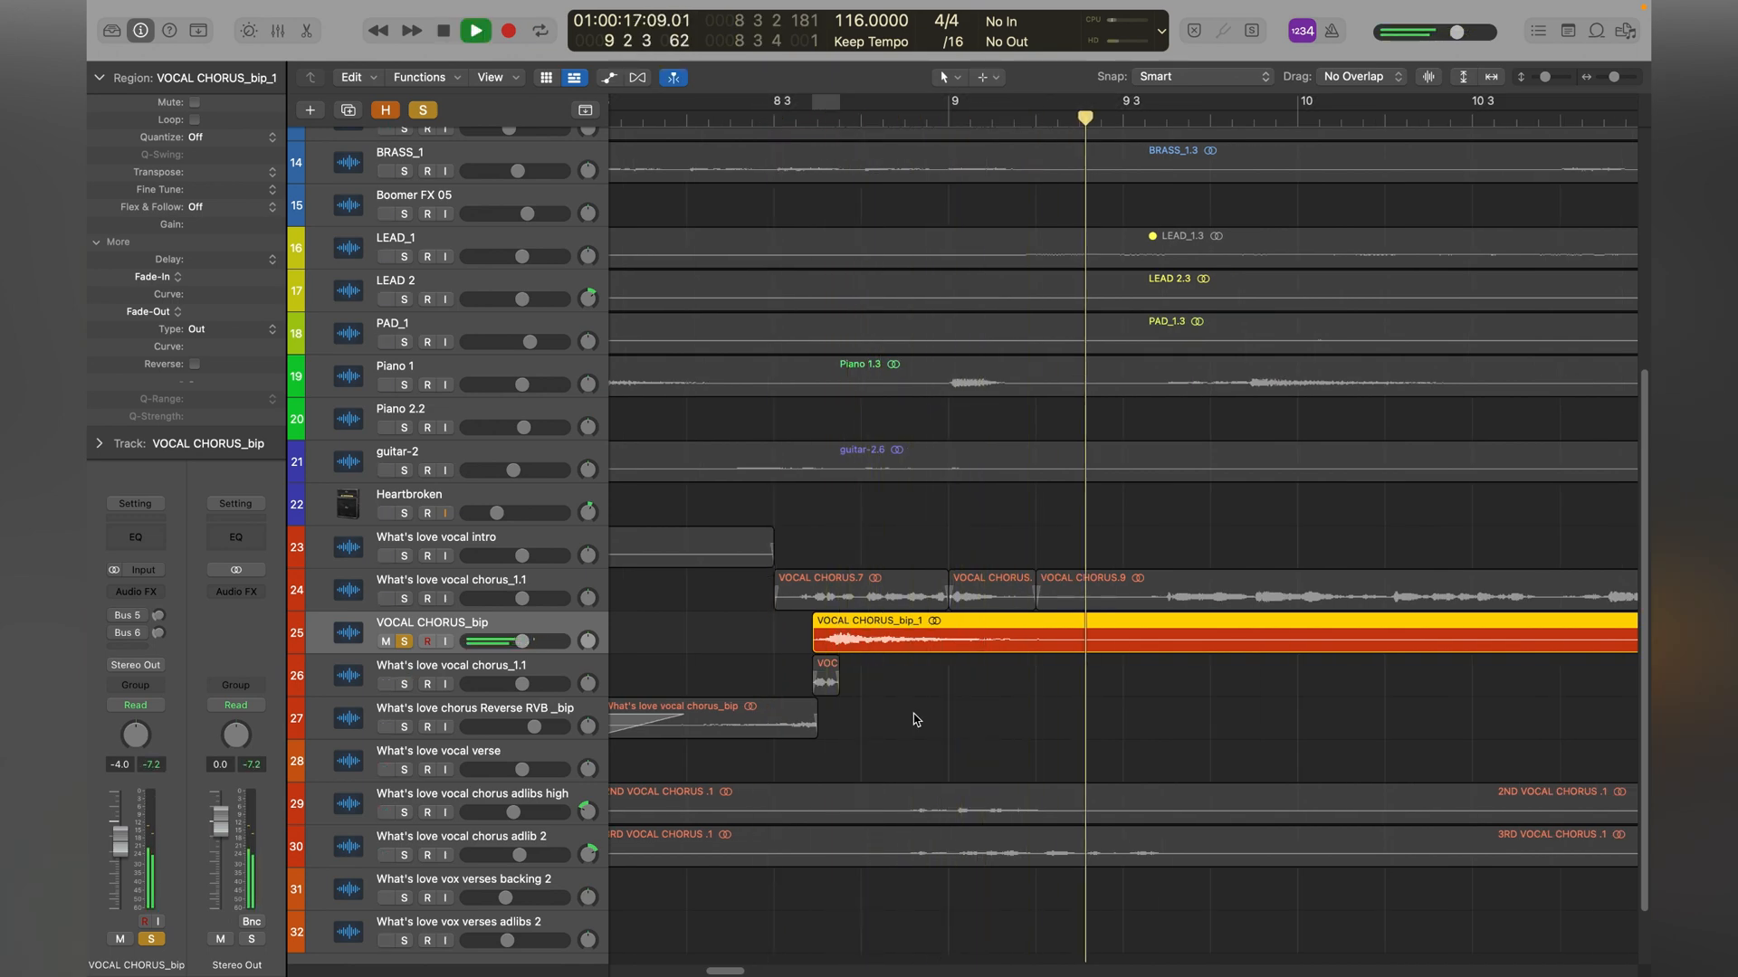
key("space")
scroll(916, 718, "left", 2)
scroll(915, 718, "down", 1)
Transpose the VOCAL CHORUS_bip_1 region and bounce it in place again.
left_click(876, 121)
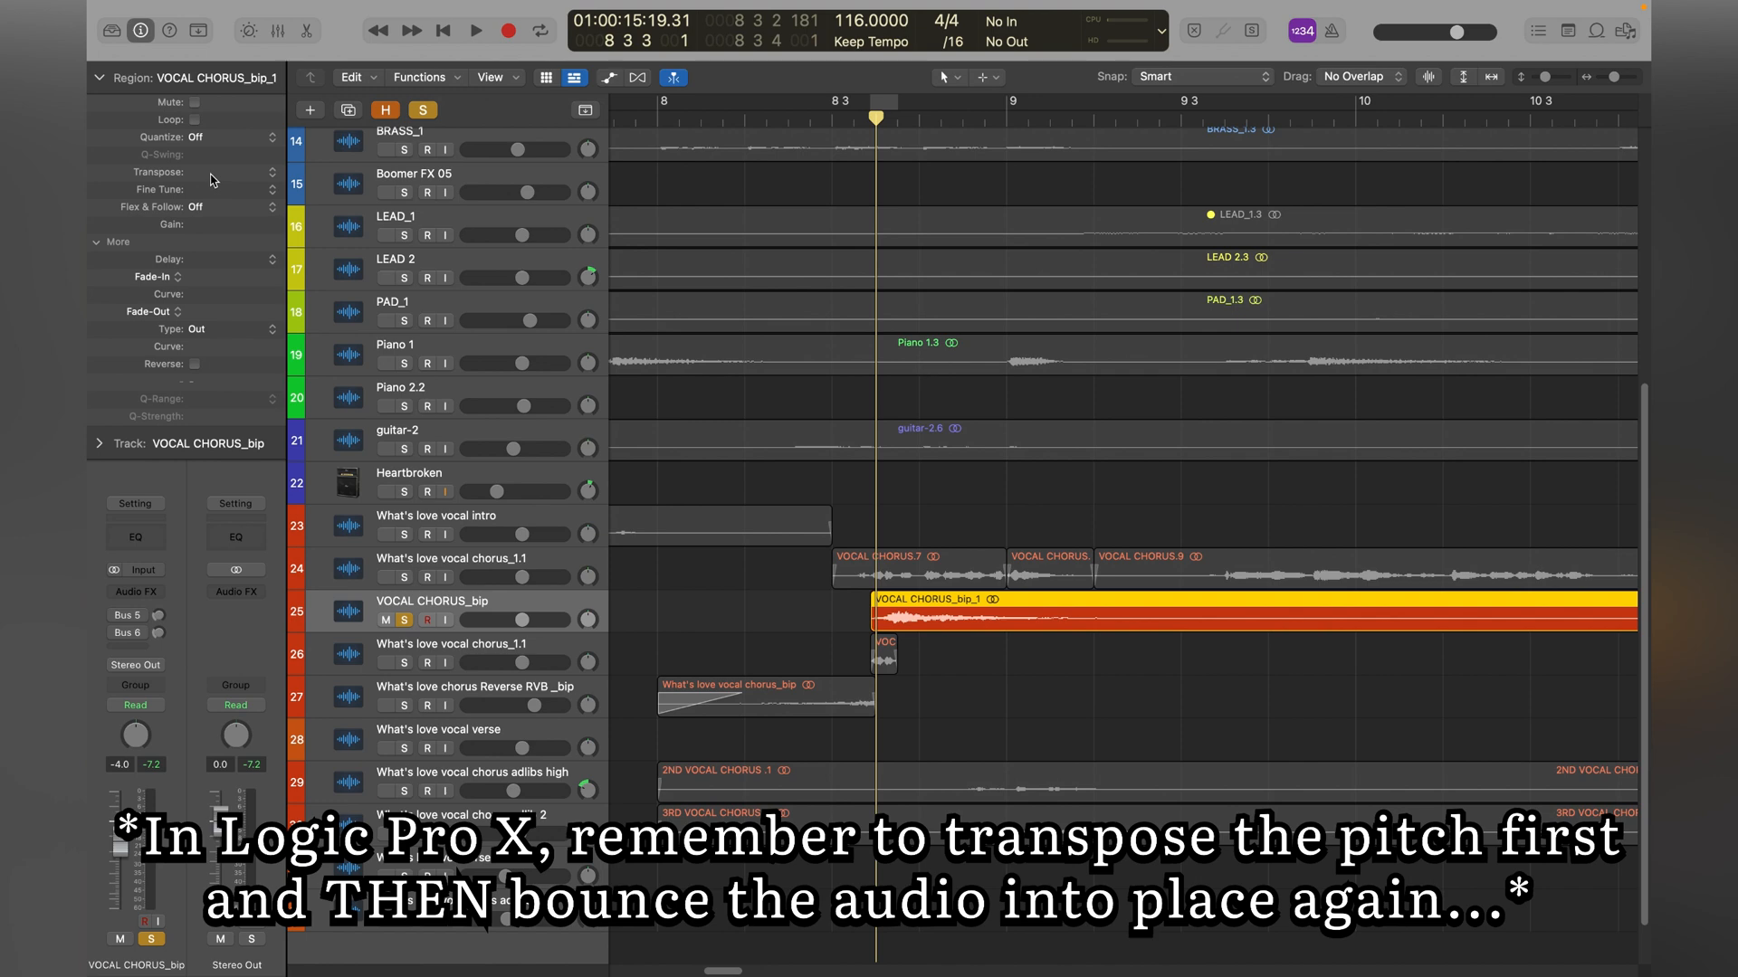
left_click_drag(210, 174, 210, 170)
key("space")
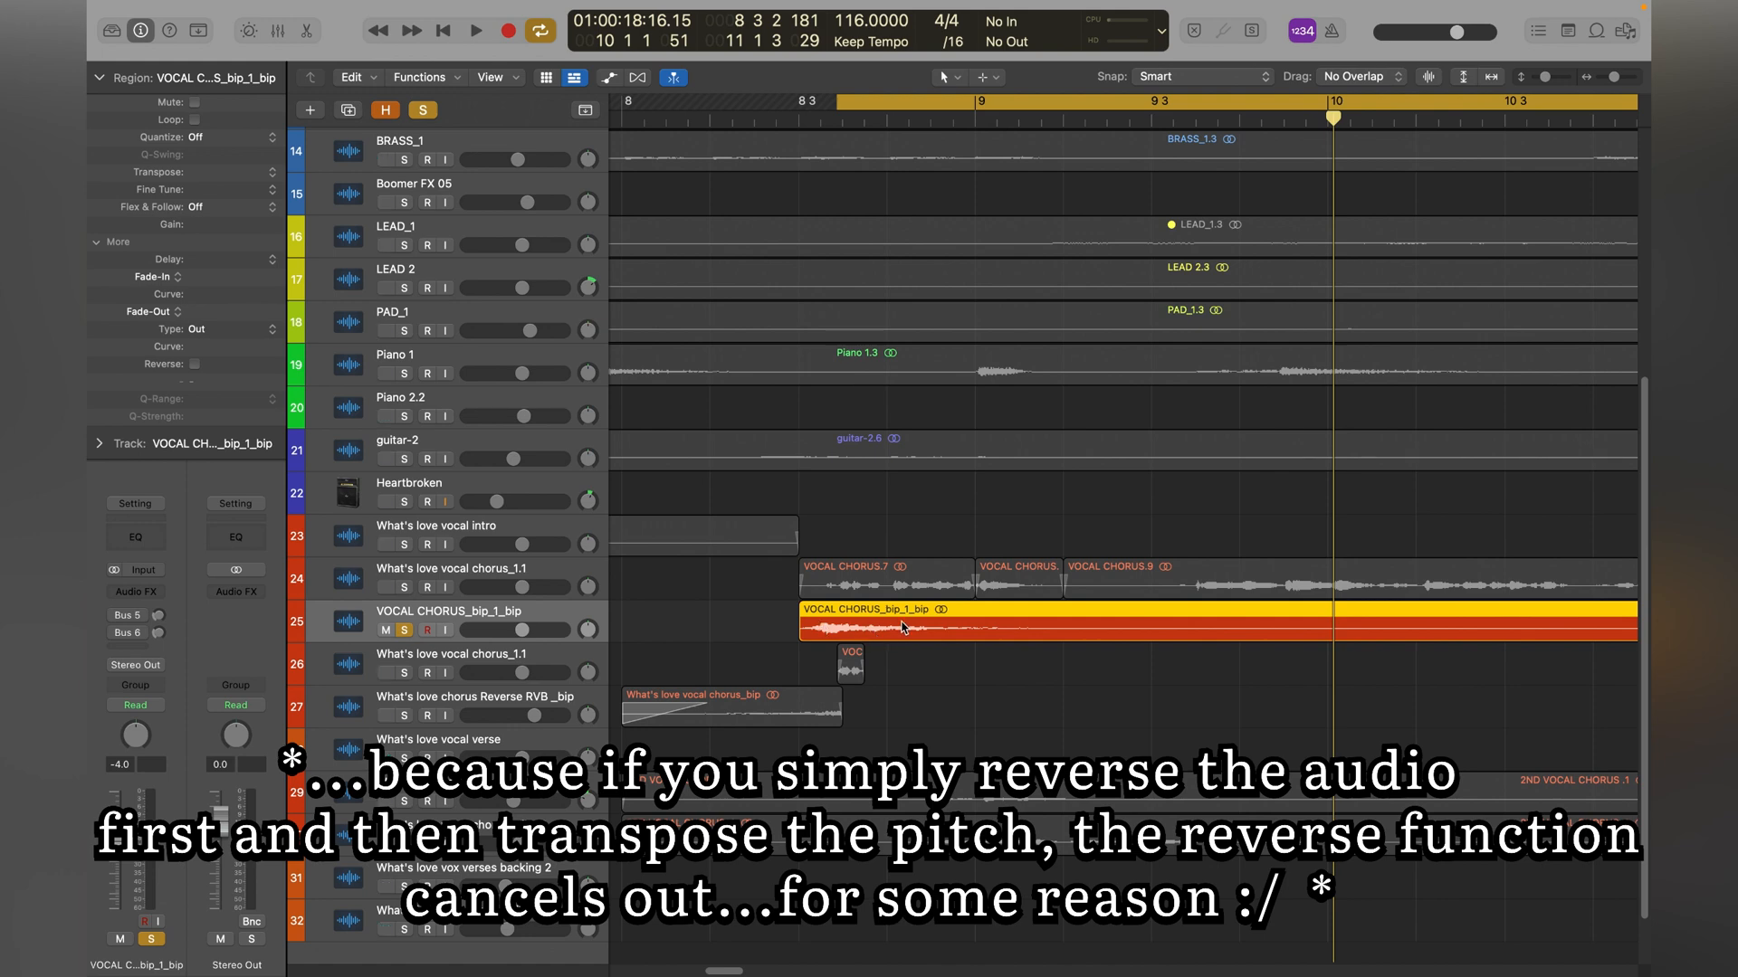
Reverse the VOCAL CHORUS_bip_1_bip region and line its end up with the start of the trimmed vocal snippet.
left_click(194, 363)
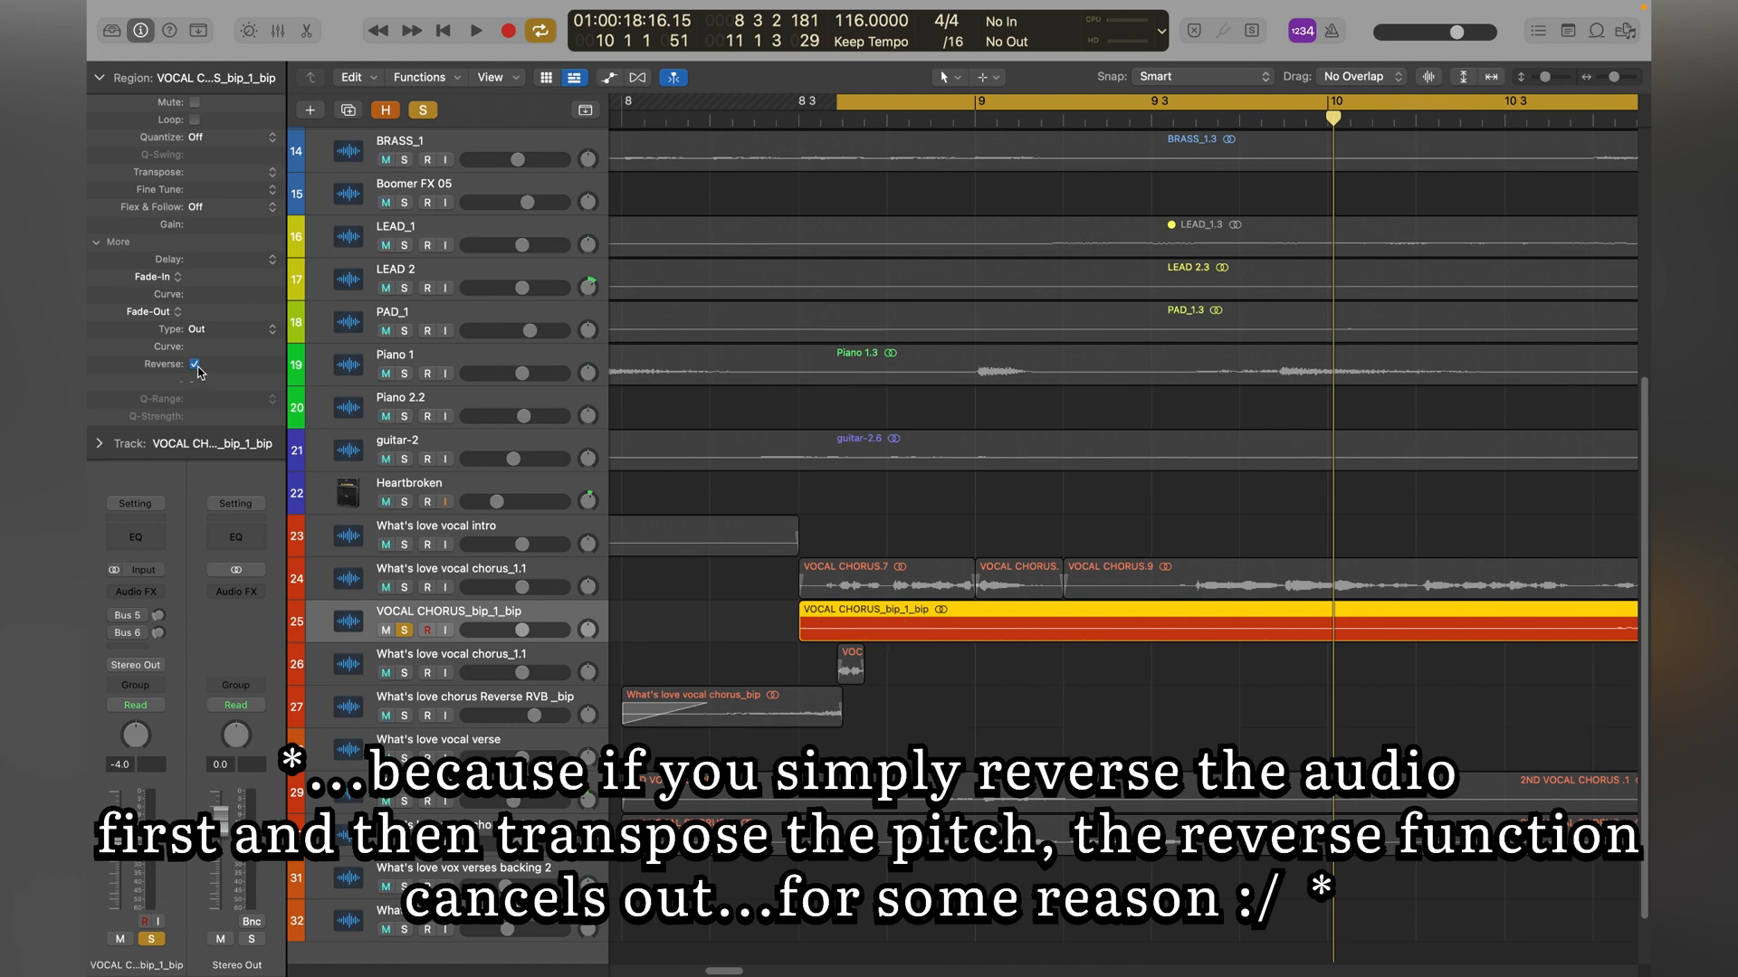
scroll(1326, 701, "down", 5)
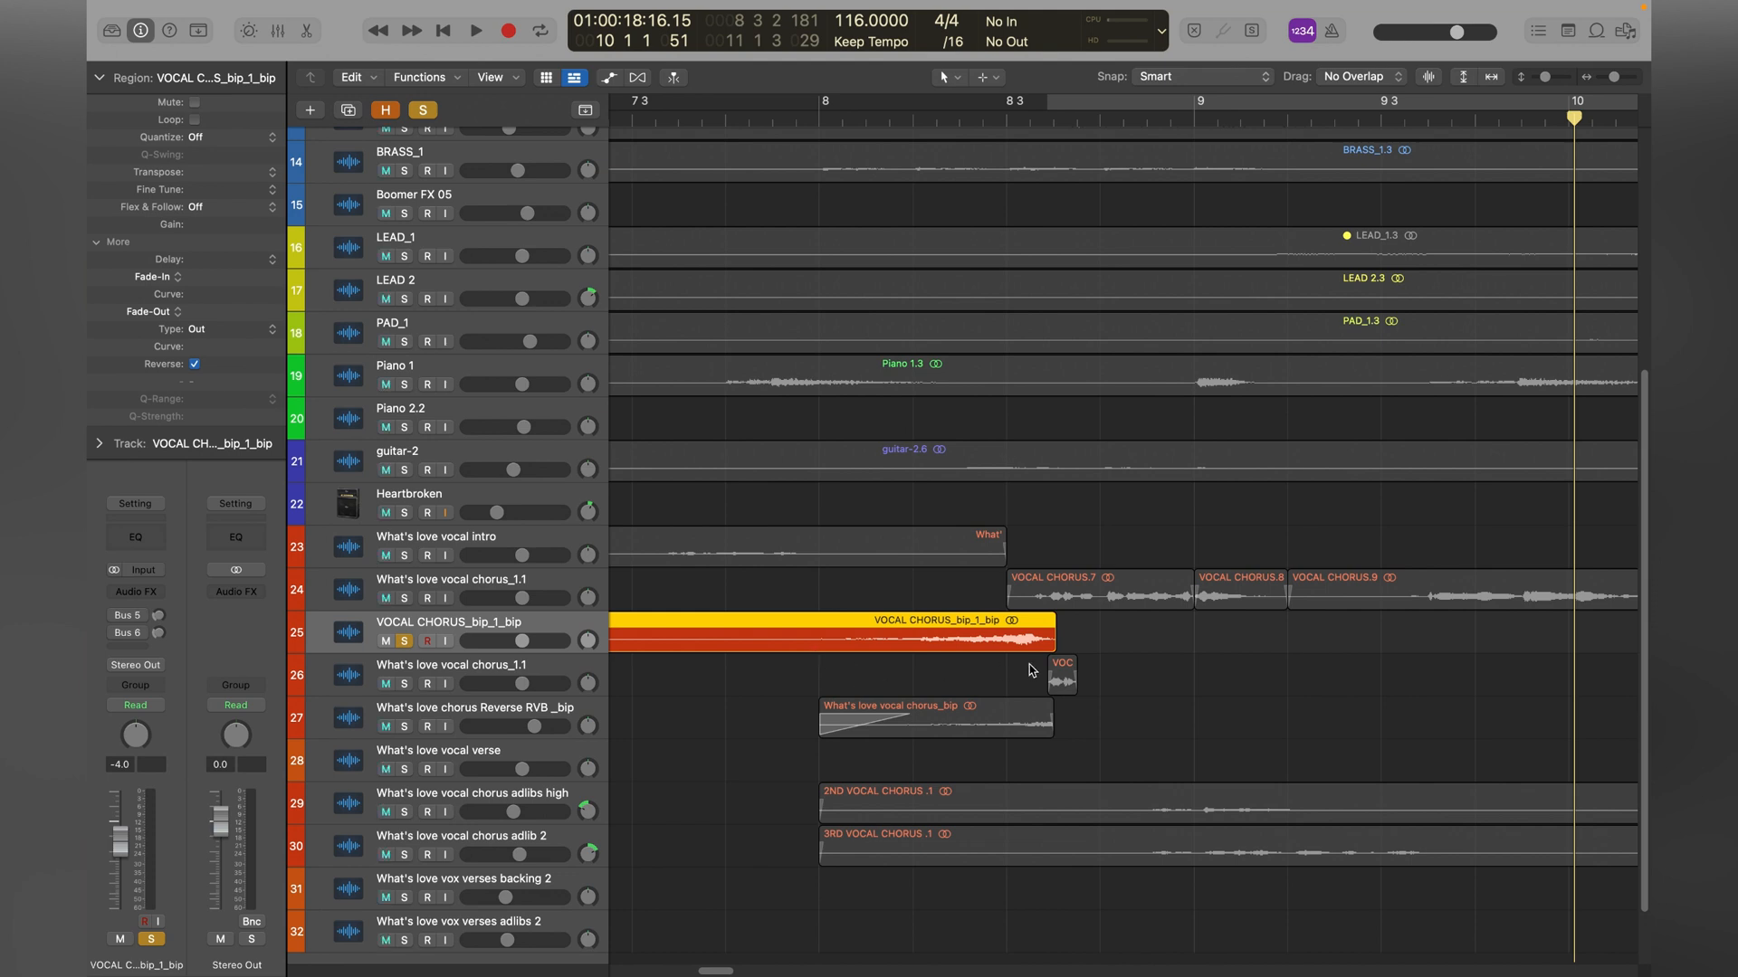
scroll(1029, 665, "down", 1)
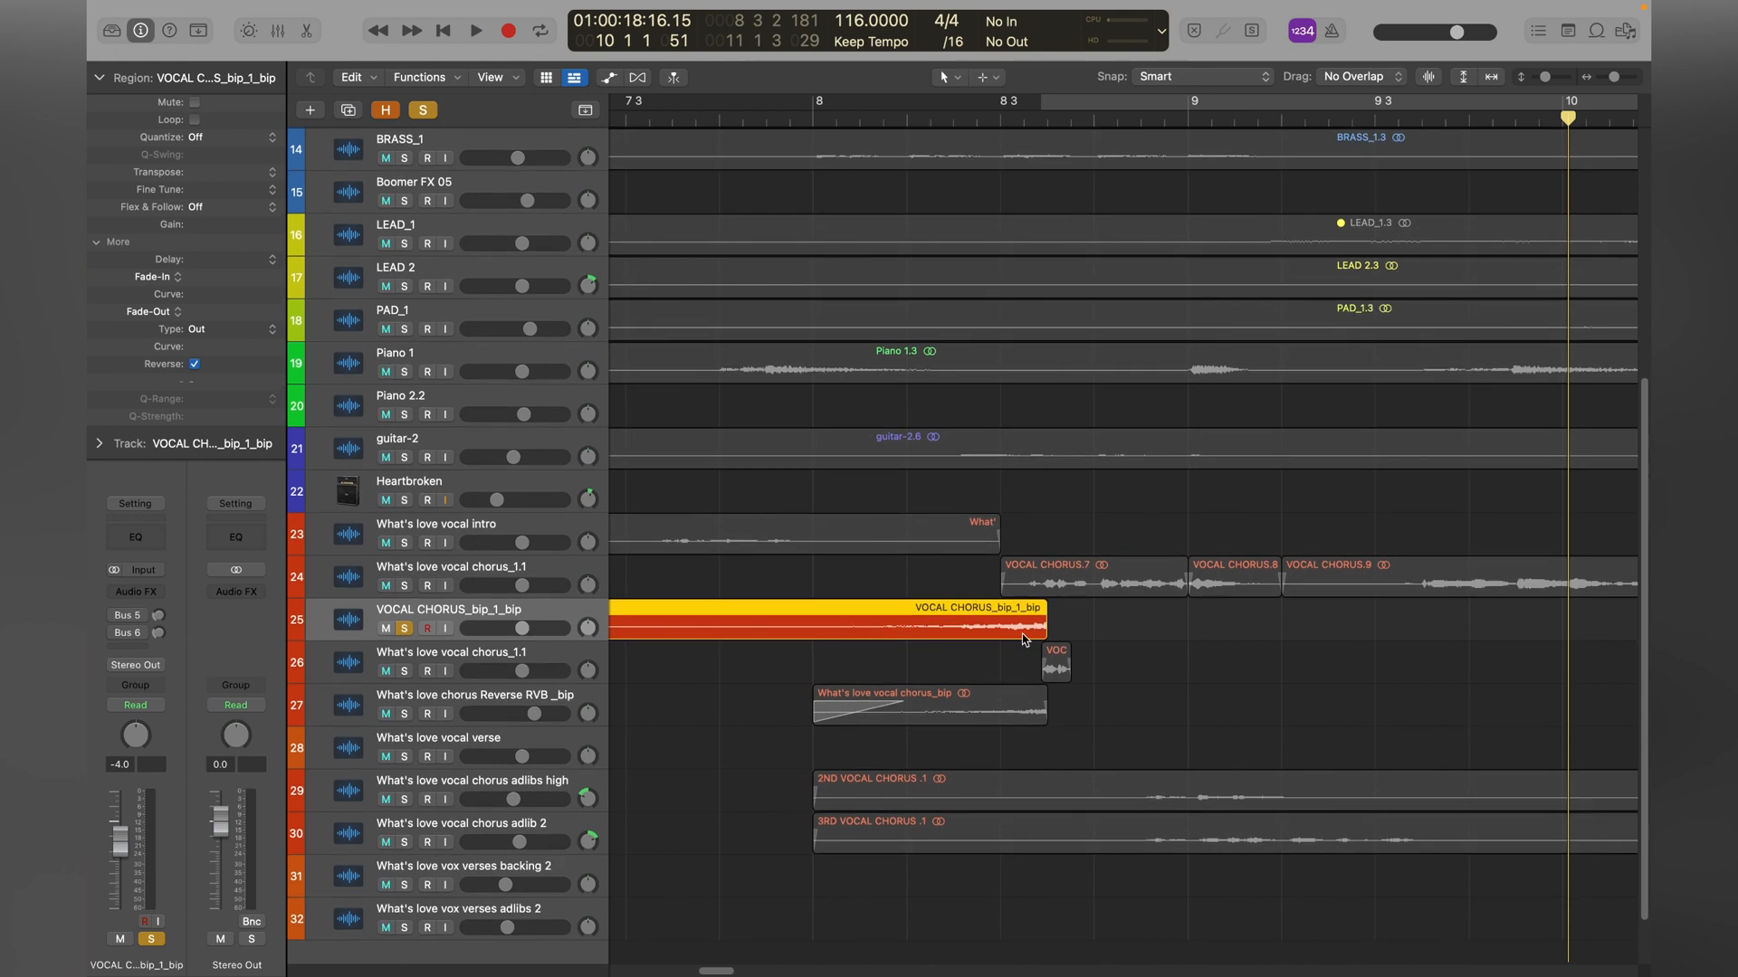
scroll(1022, 633, "right", 1)
left_click_drag(997, 630, 995, 631)
scroll(1002, 631, "down", 1)
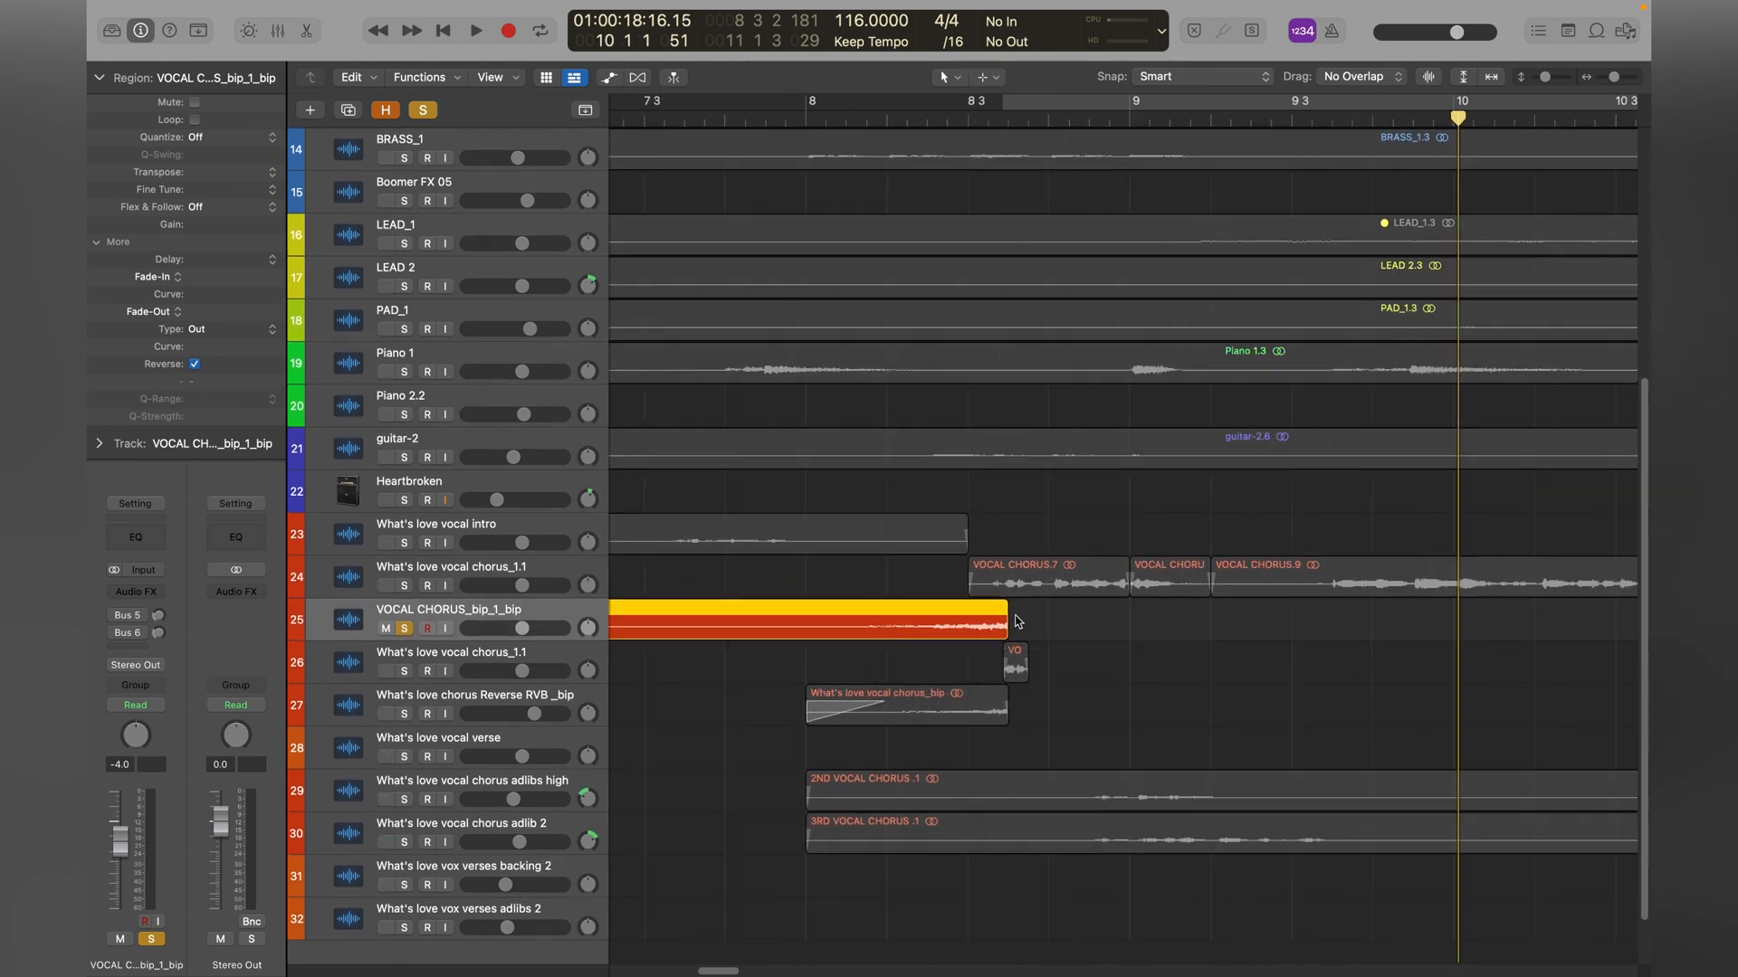
Split the reversed region at bar 8 and delete the part before it.
scroll(1013, 624, "up", 1)
scroll(1018, 635, "down", 3)
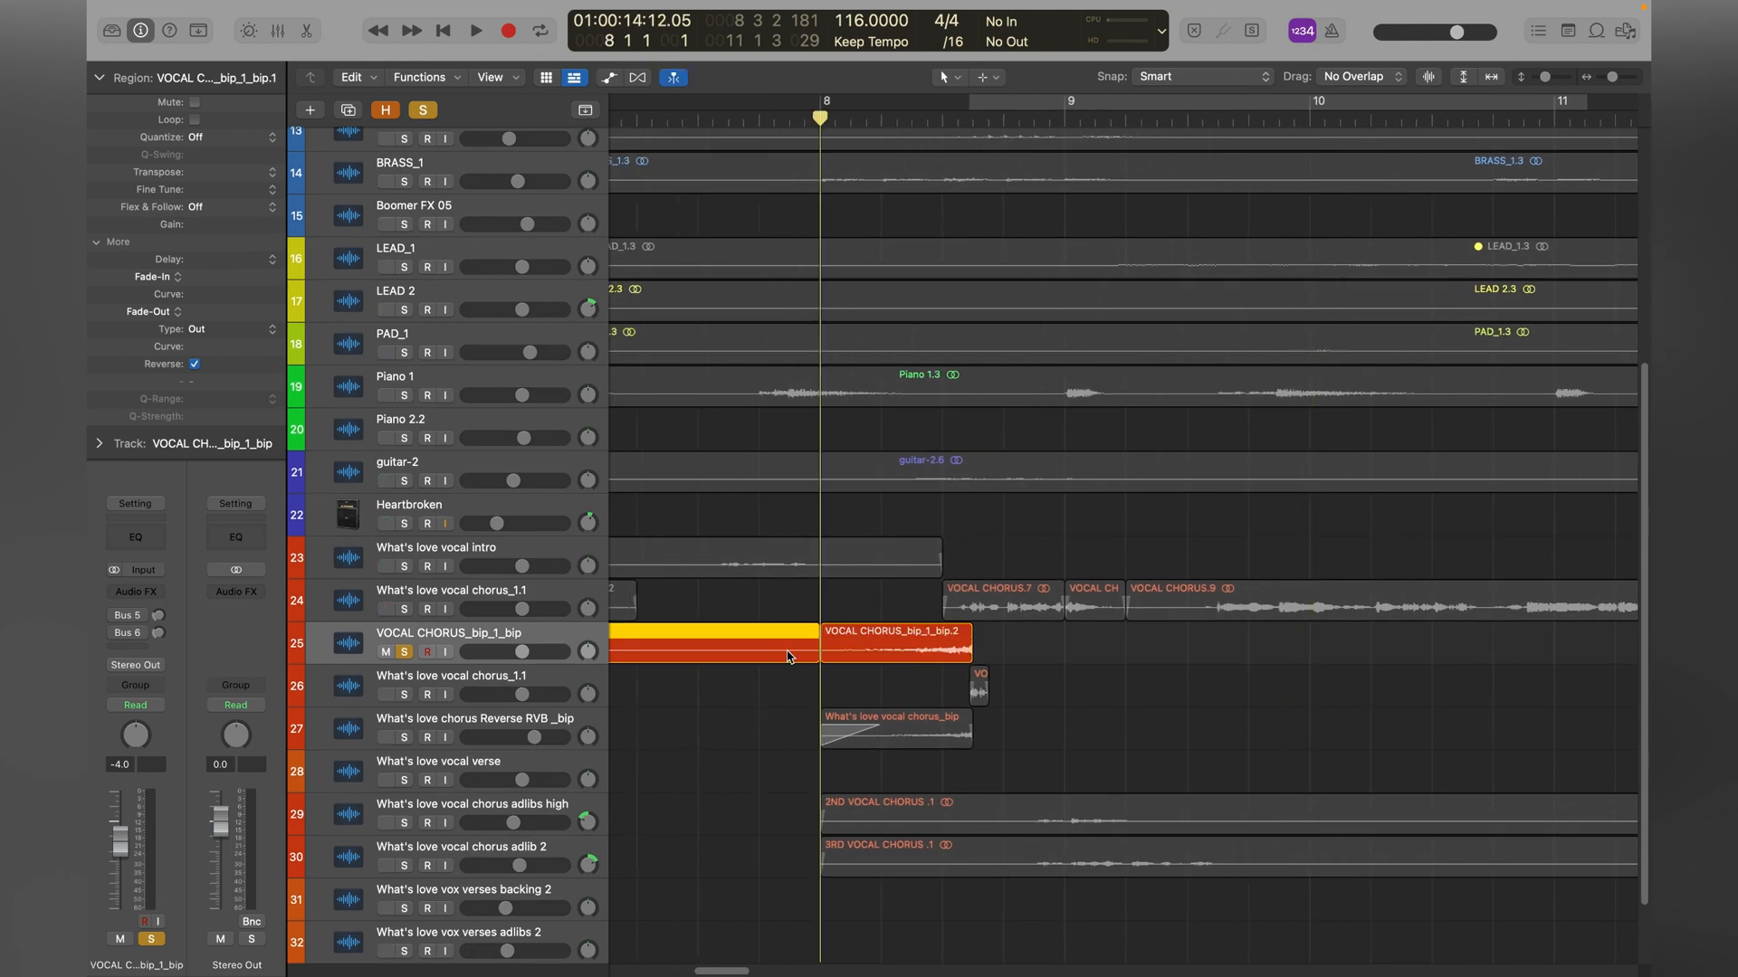
key("Delete")
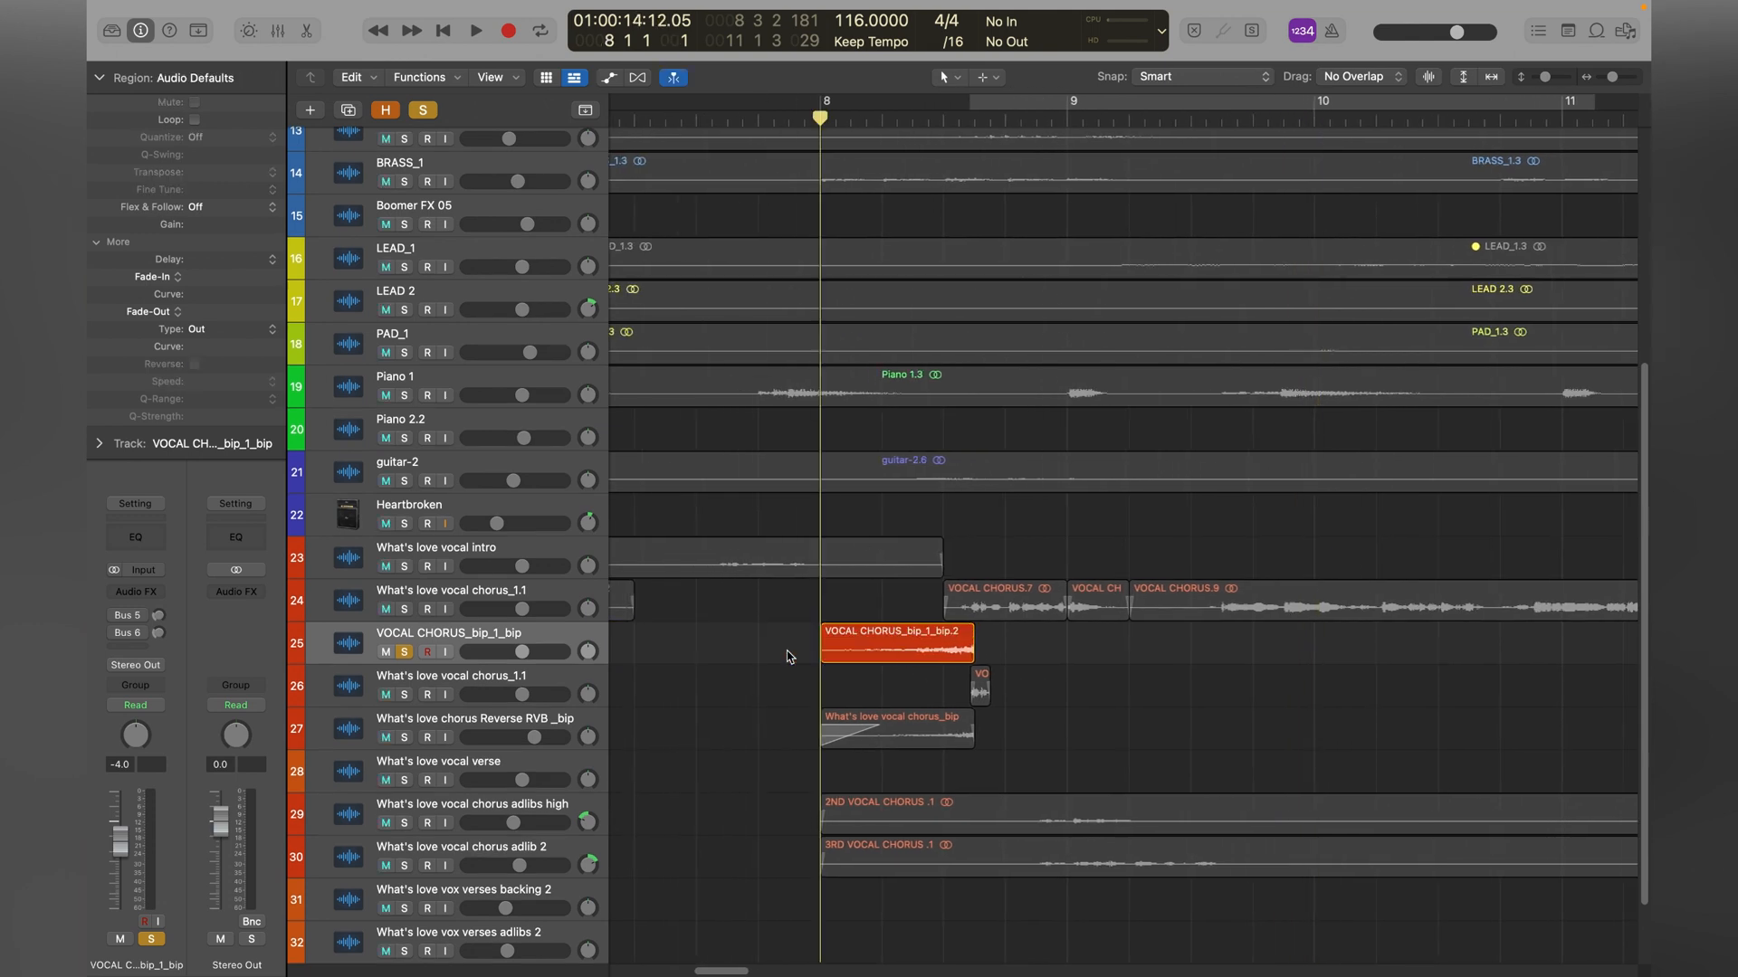
Set the reversed region's fade-in and fade-out to 5 each and audition it from bar 8.
scroll(859, 665, "up", 2)
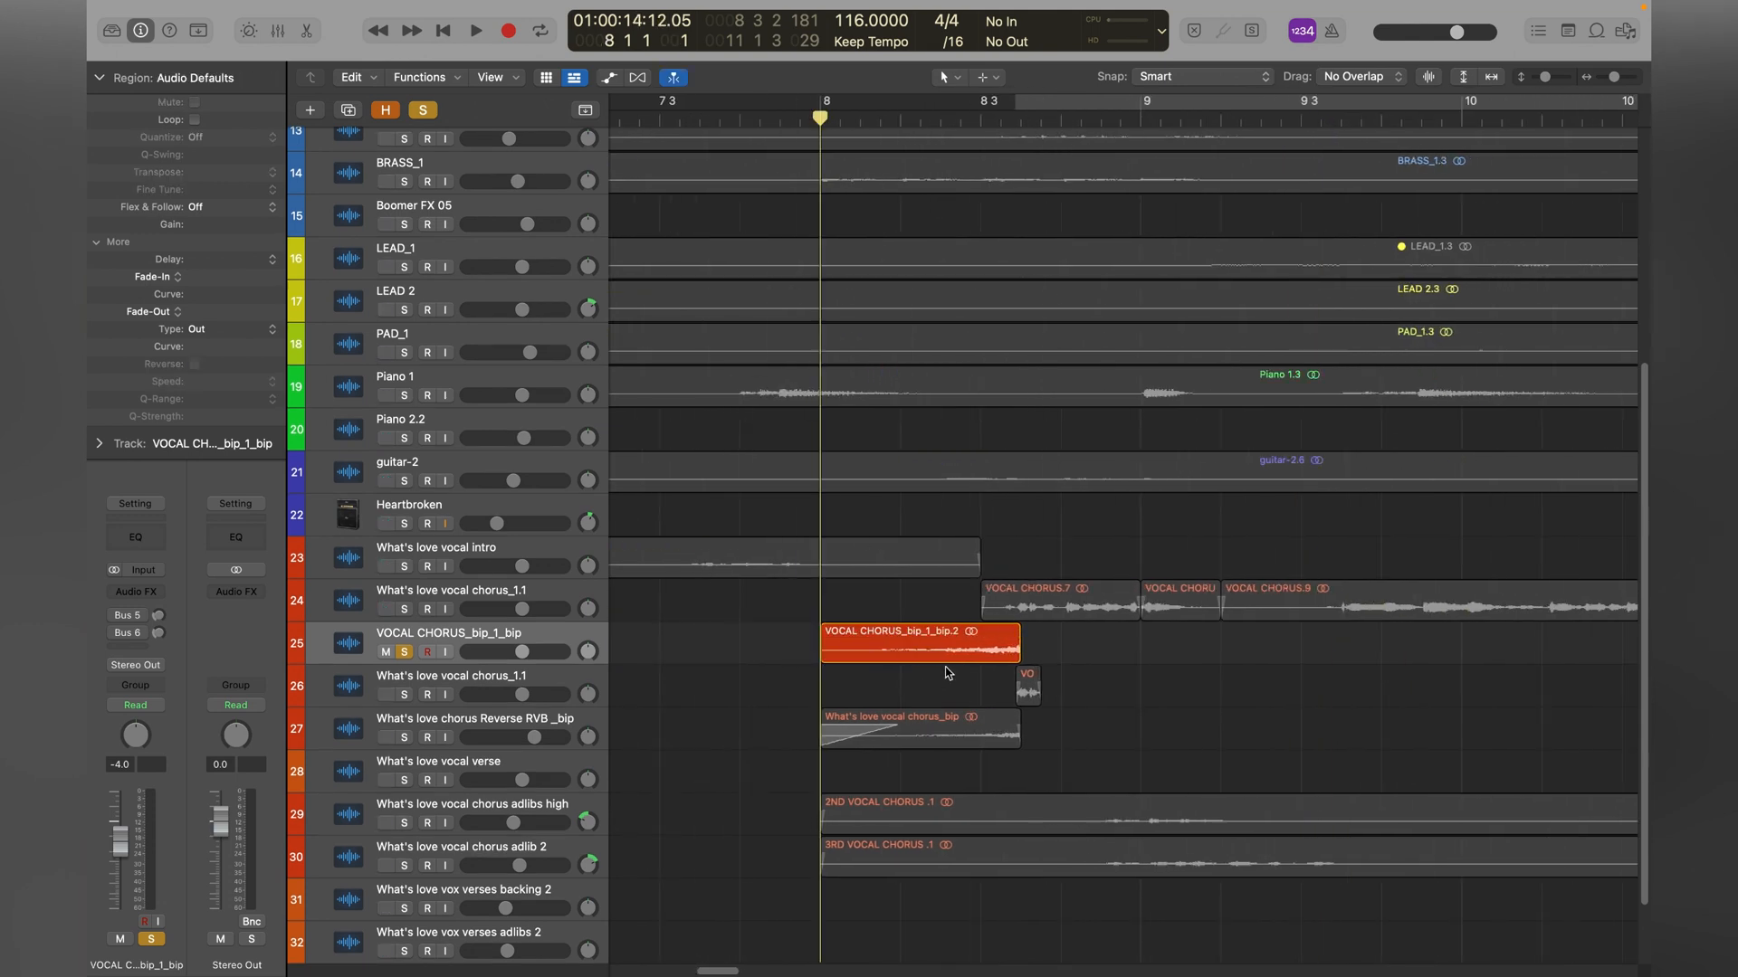
scroll(947, 674, "right", 3)
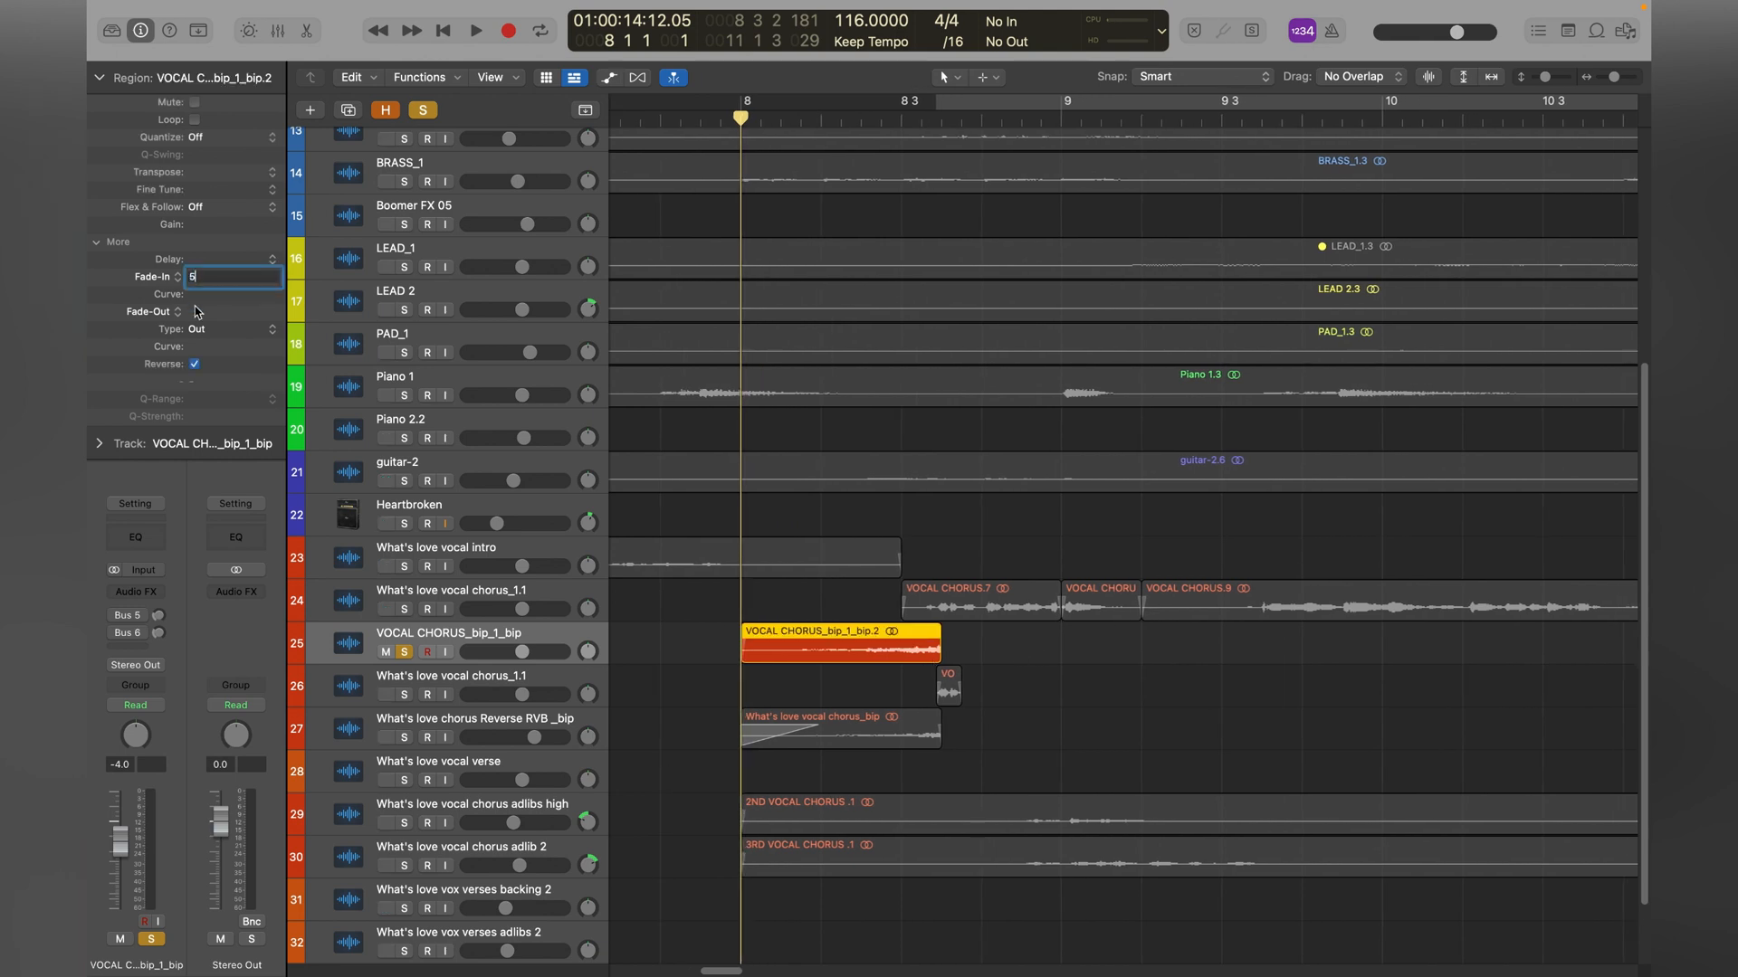
type("5")
key("Return")
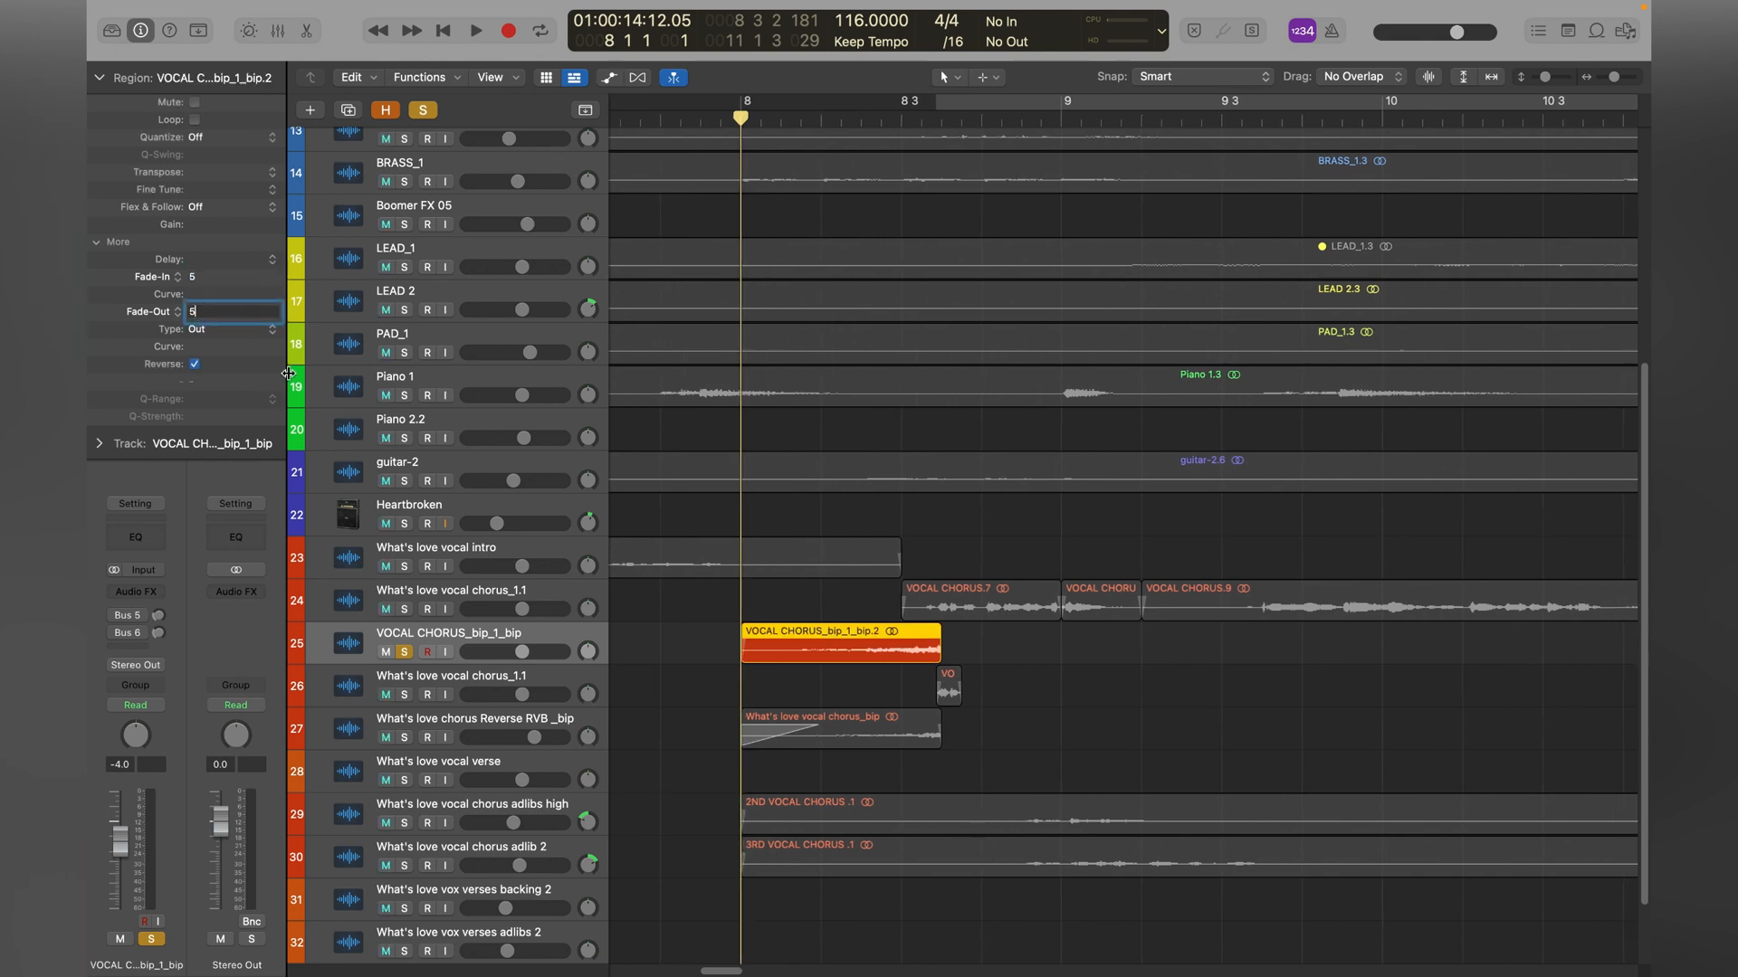
type("5")
left_click(990, 667)
scroll(941, 661, "up", 2)
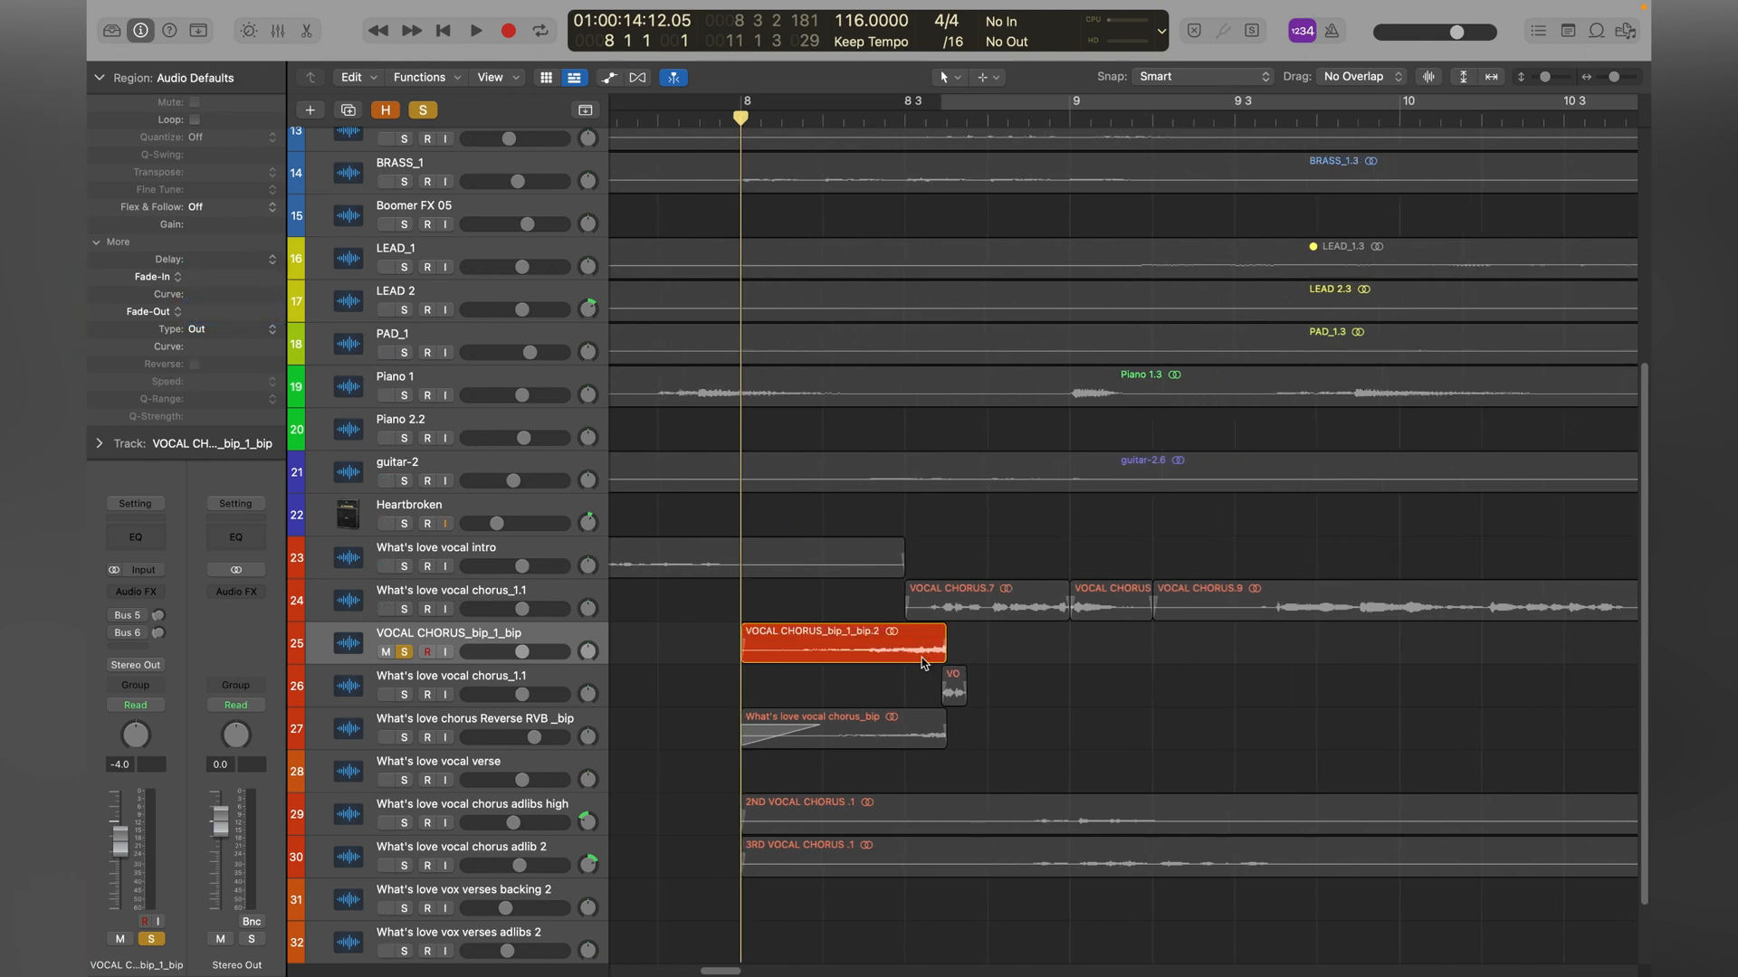
key("space")
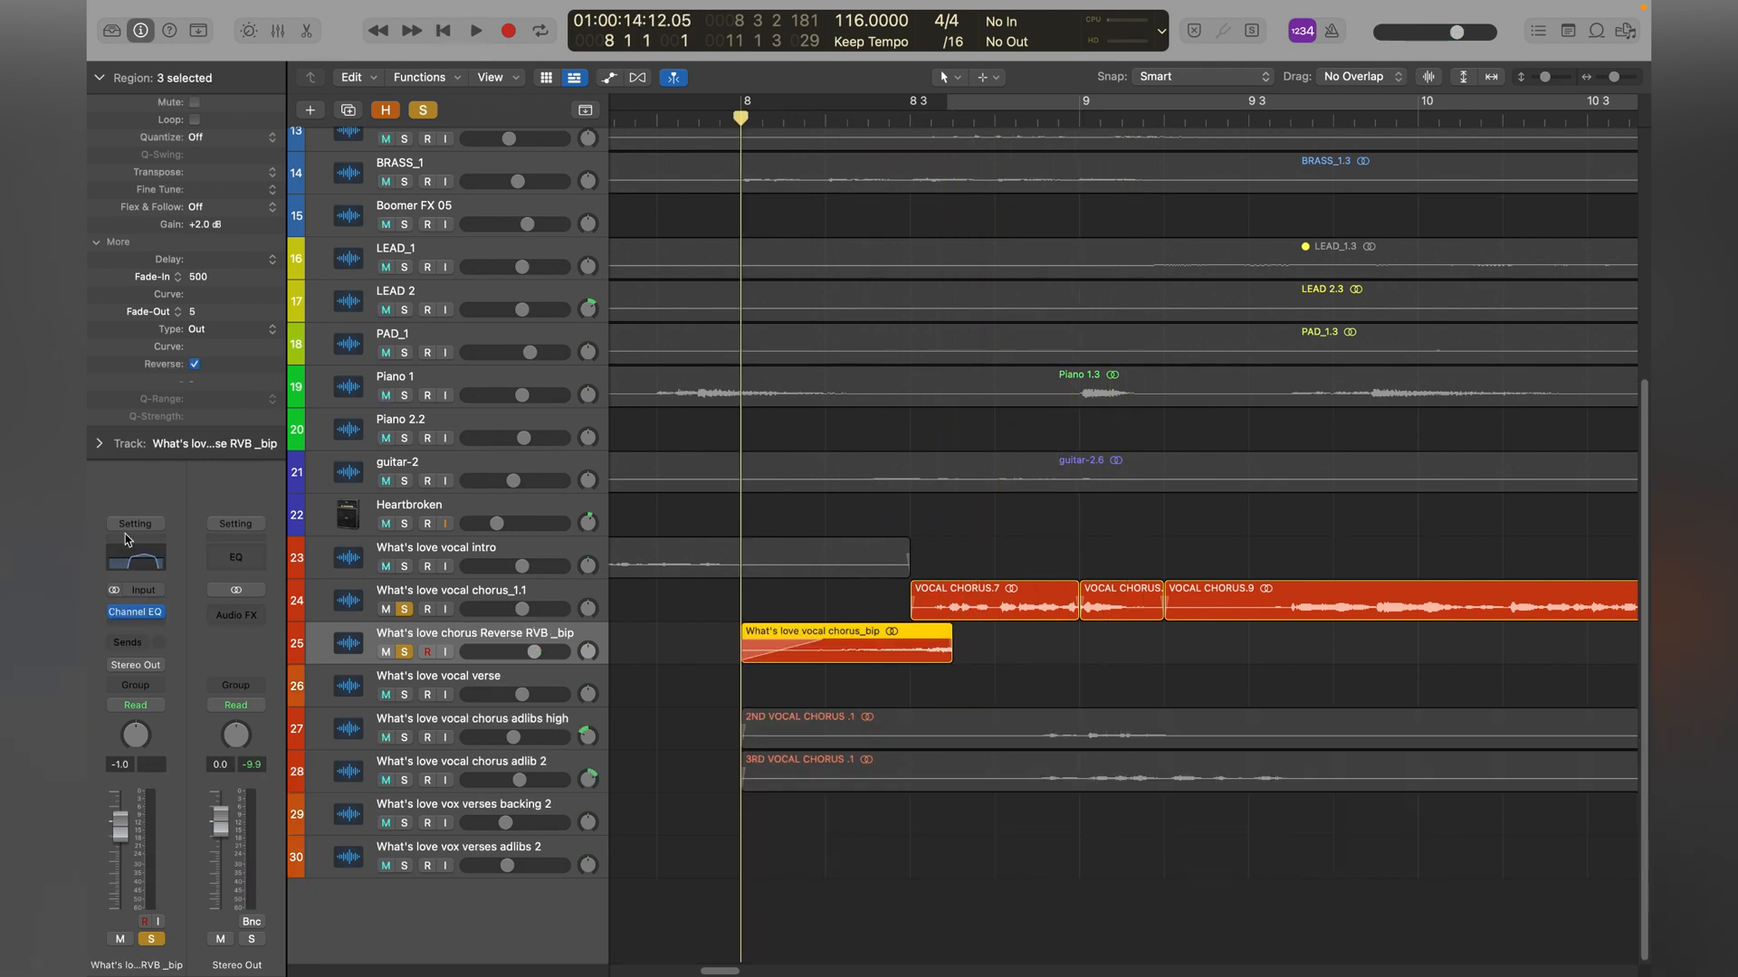
Examine the Channel EQ curve on the What's love chorus Reverse RVB _bip track and close it.
left_click(134, 614)
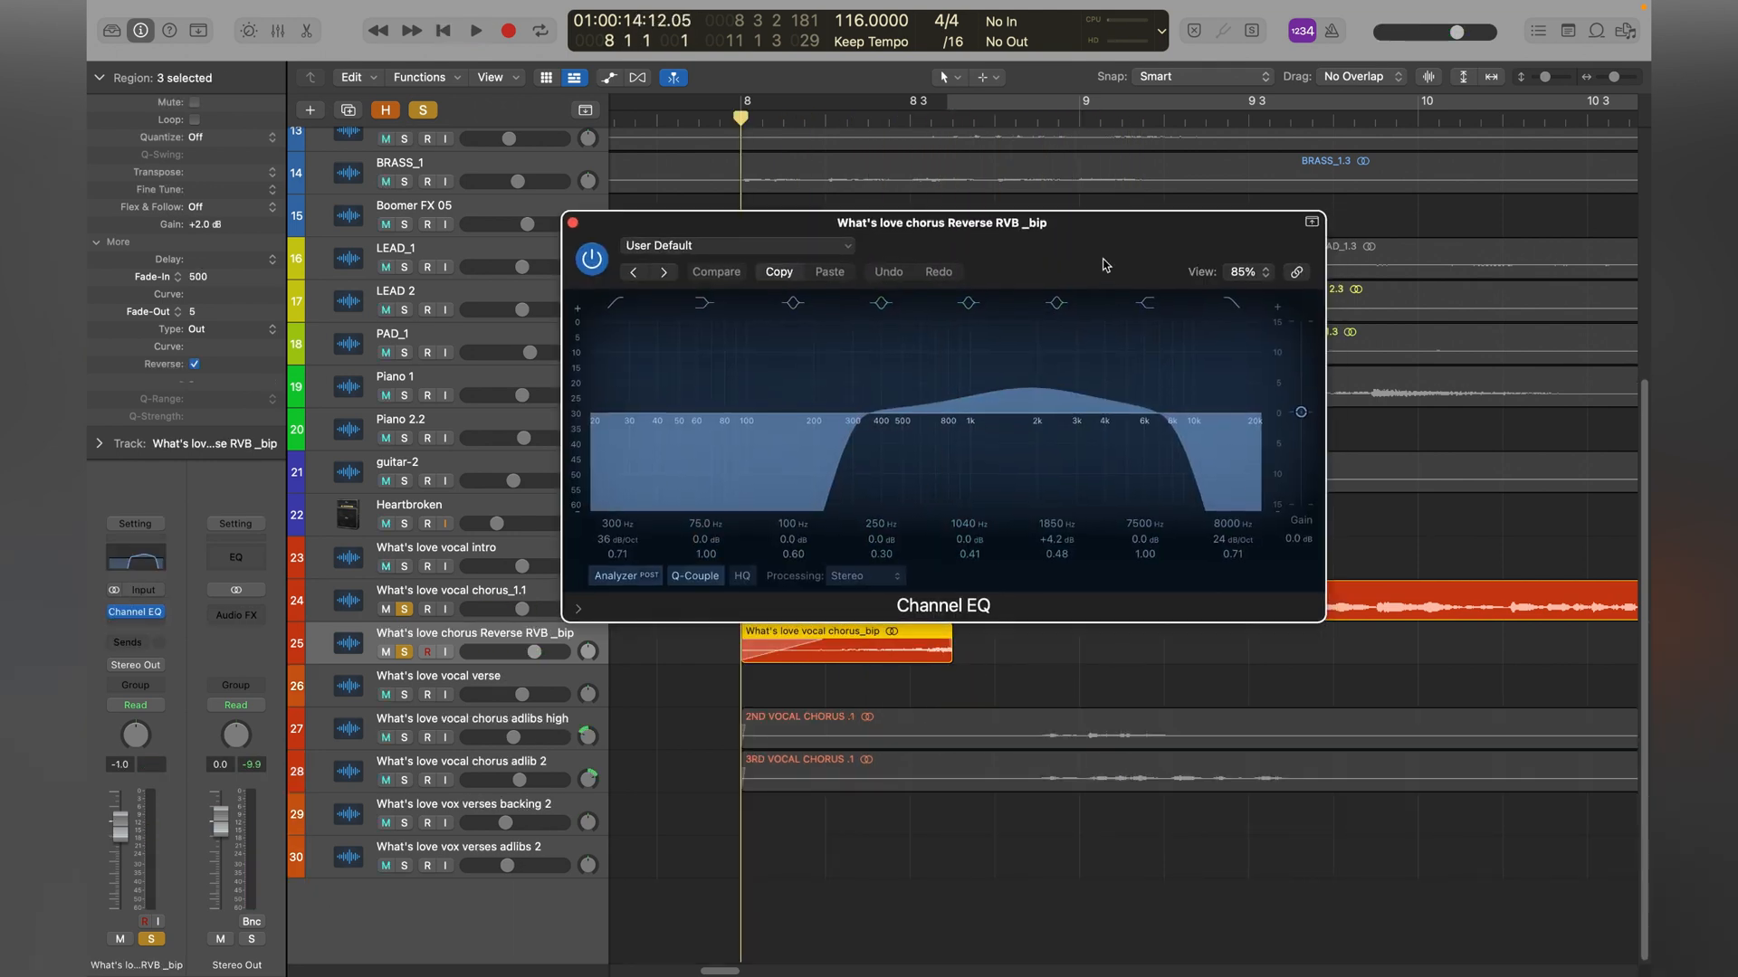
left_click_drag(729, 232, 748, 233)
left_click(583, 224)
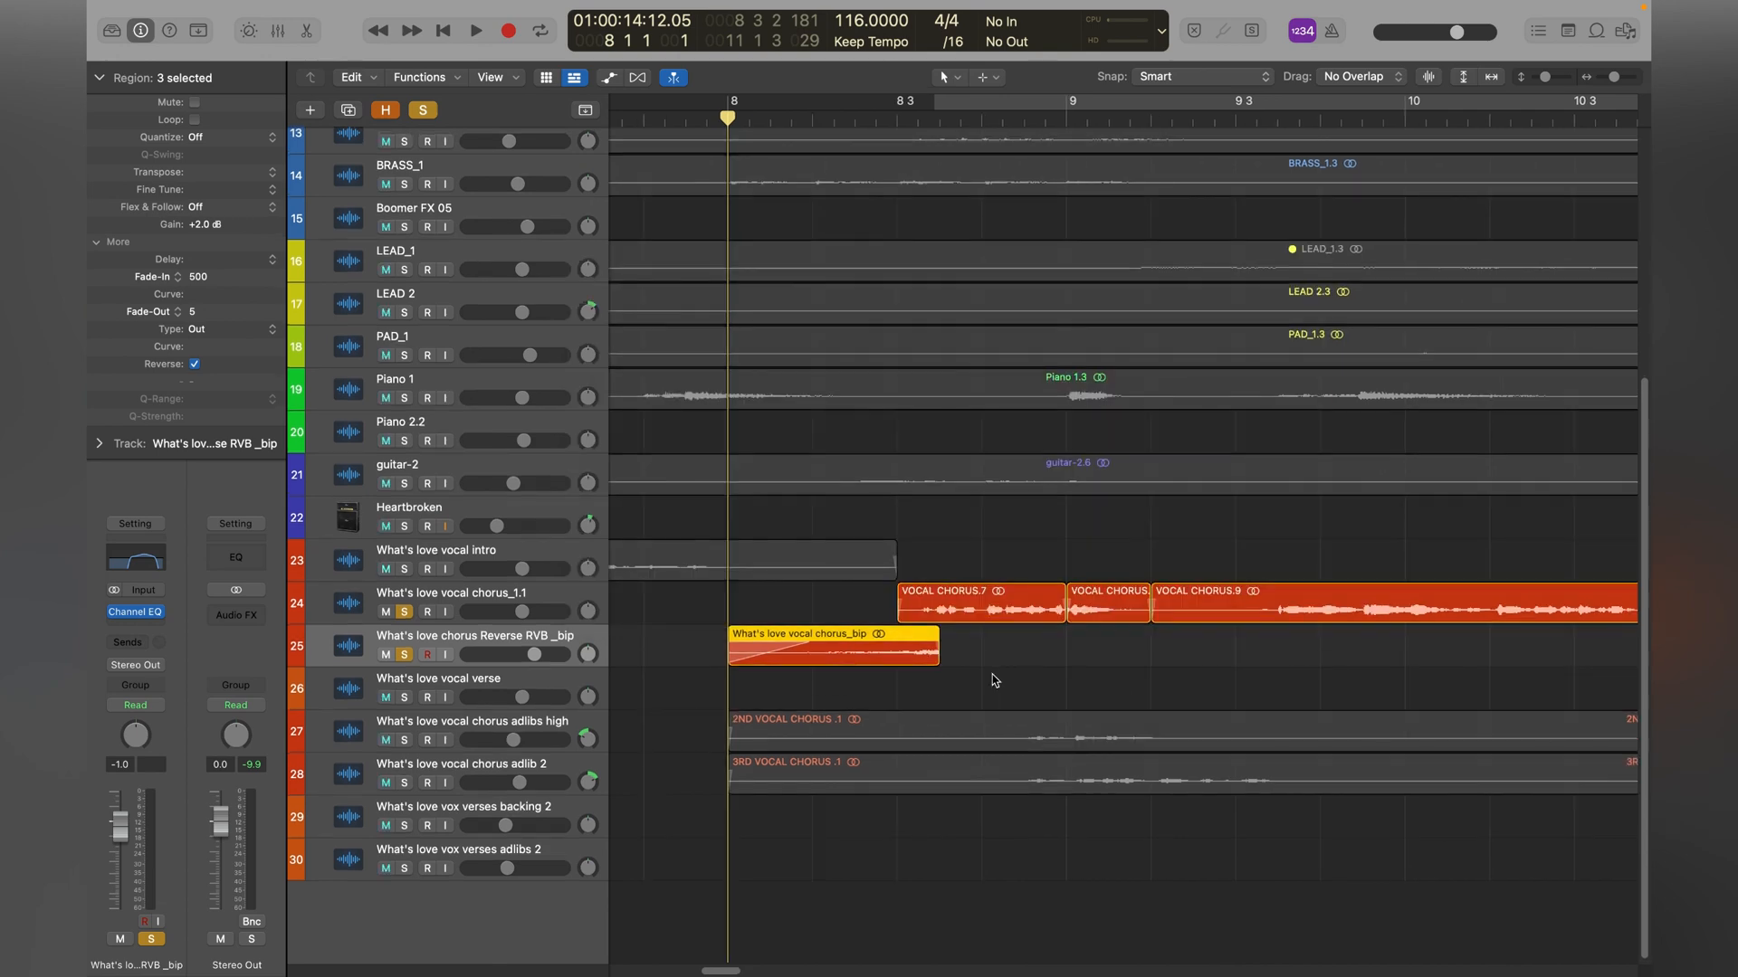
Audition the finished reverse reverb lead-in soloed together with the chorus vocal from bar 8.
key("space")
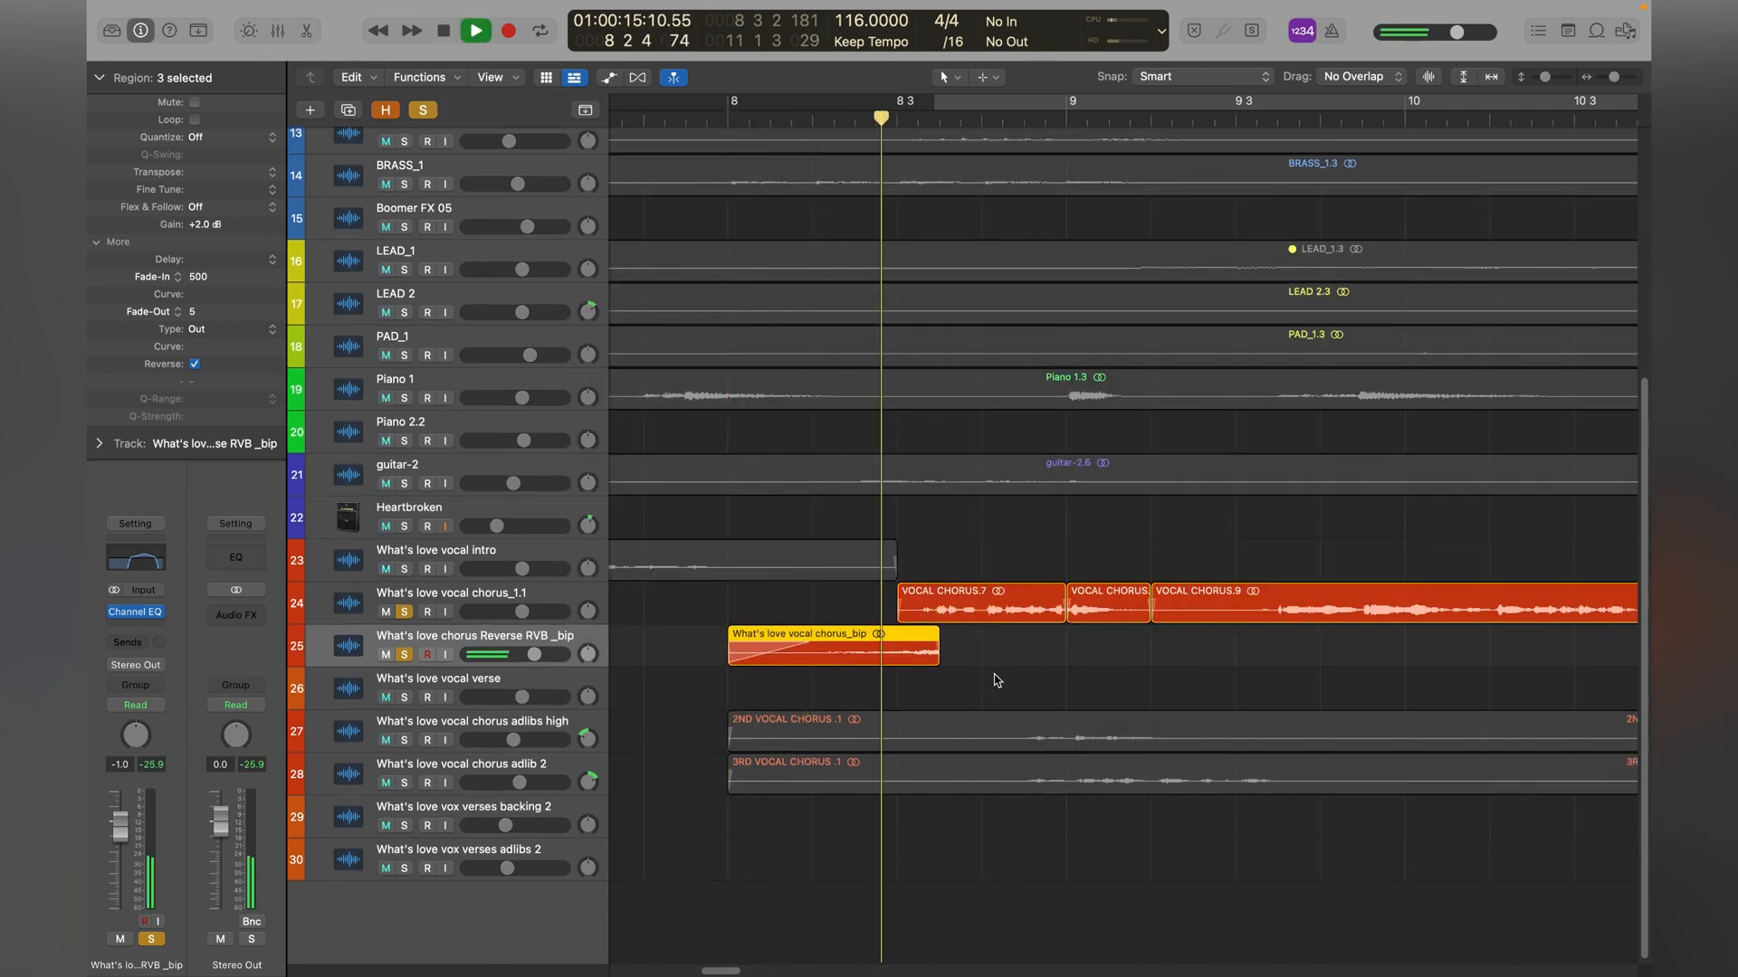
key("space")
key("space")
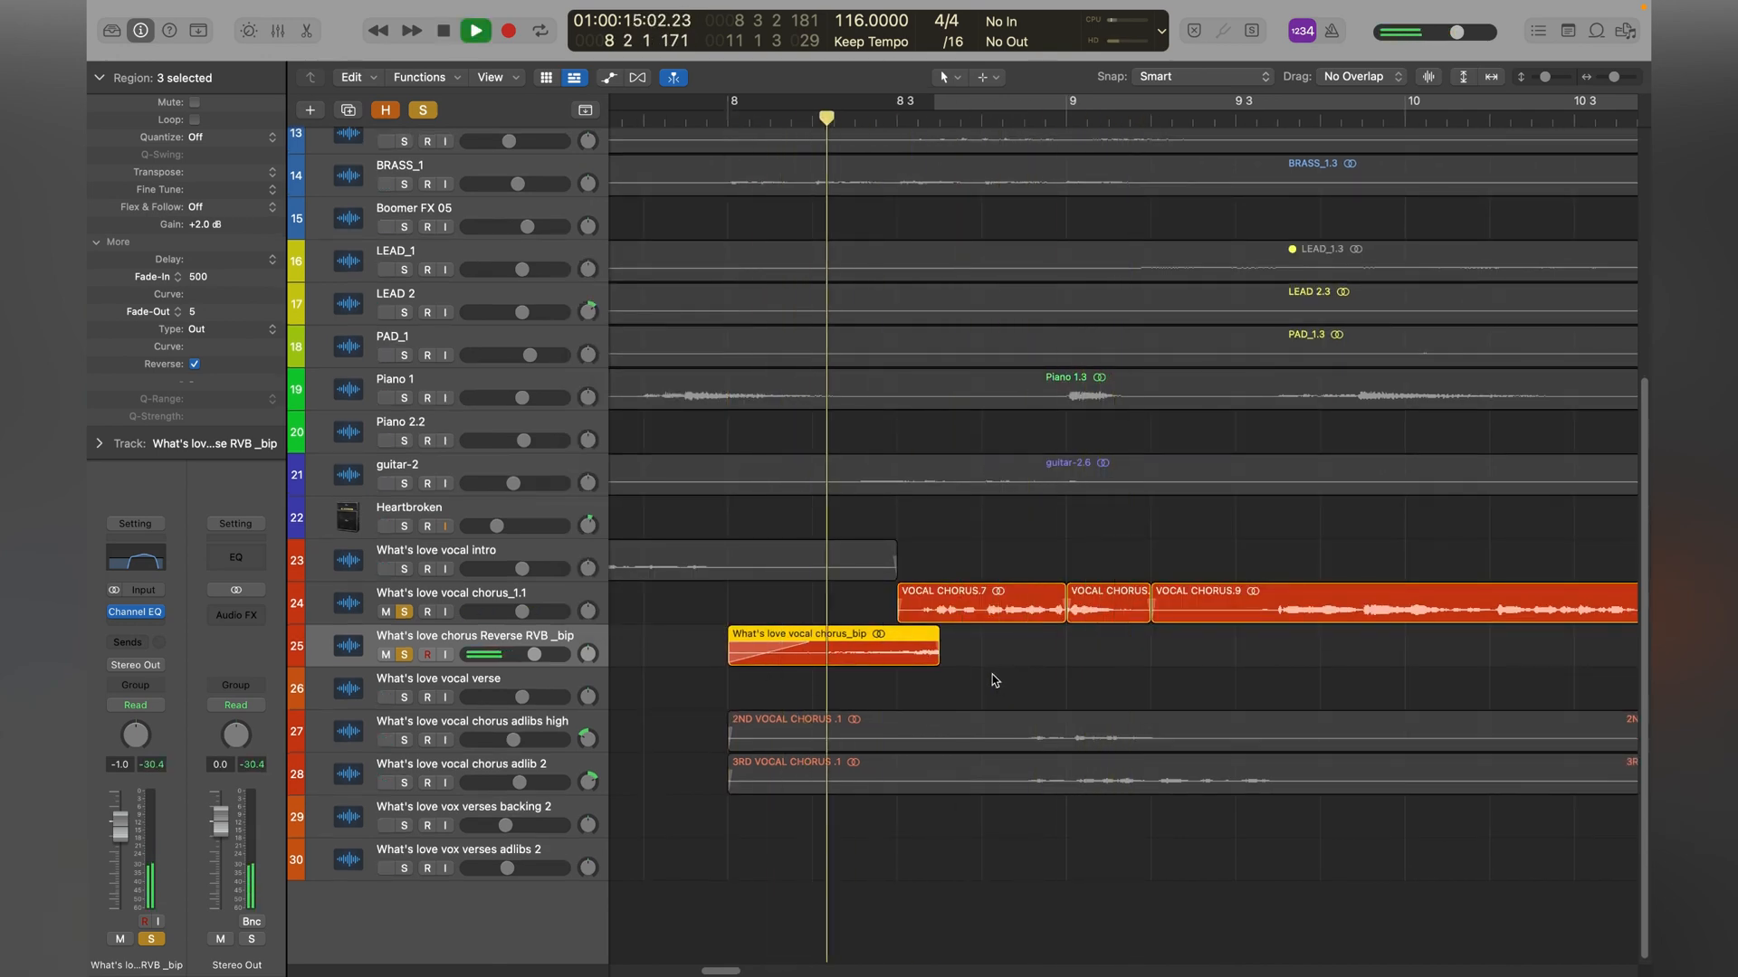